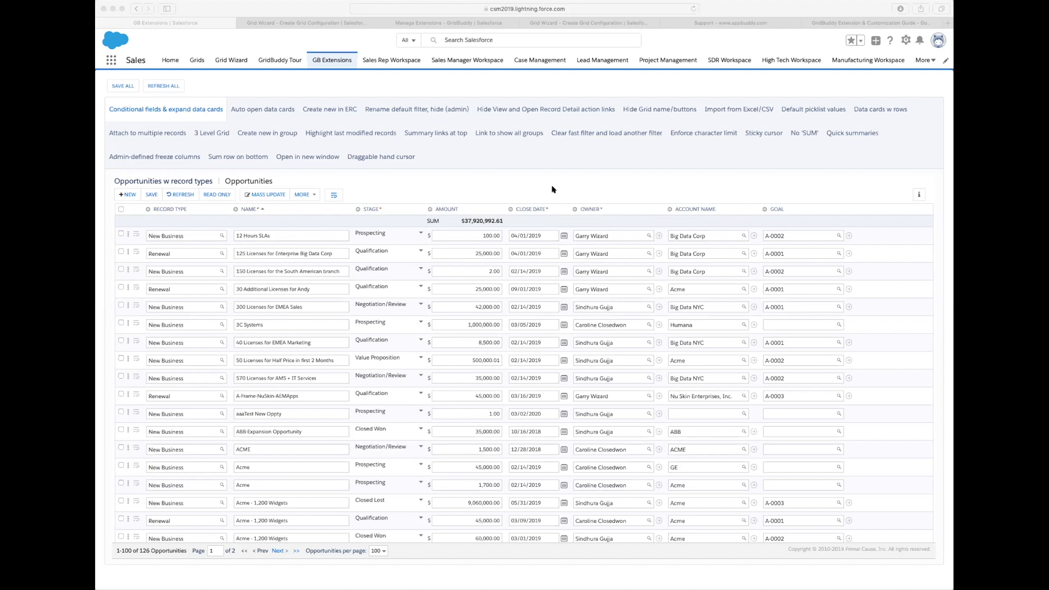
# Step: Expand the data cards of 12 Hours SLAs and 125 Licenses for Enterprise Big Data Corp, and view the renewal card's AE choices
pyautogui.click(136, 236)
pyautogui.click(135, 236)
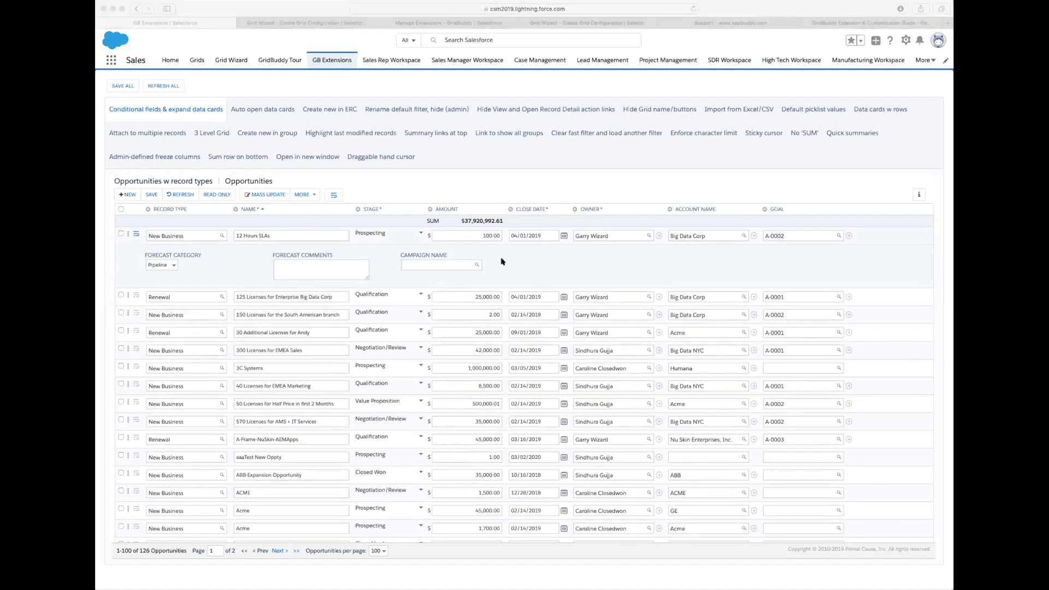
pyautogui.click(574, 290)
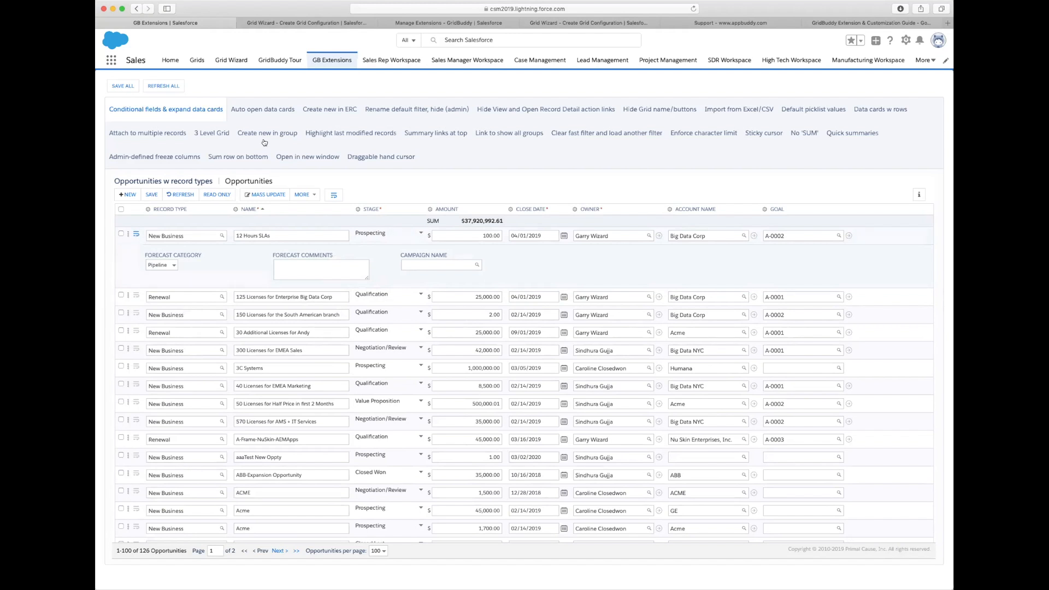
pyautogui.moveTo(223, 181); pyautogui.dragTo(293, 179)
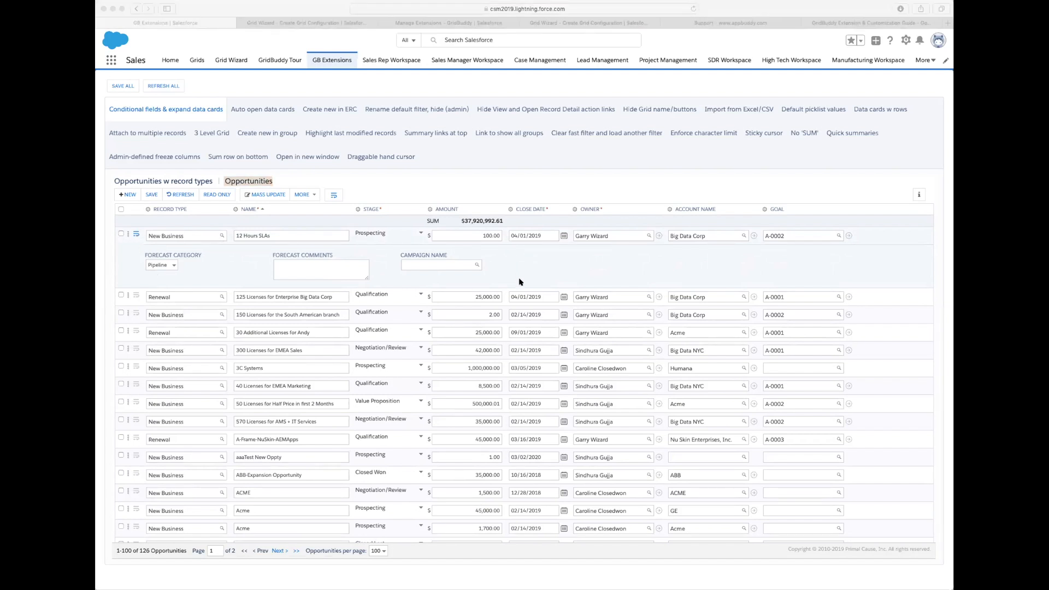
pyautogui.click(136, 295)
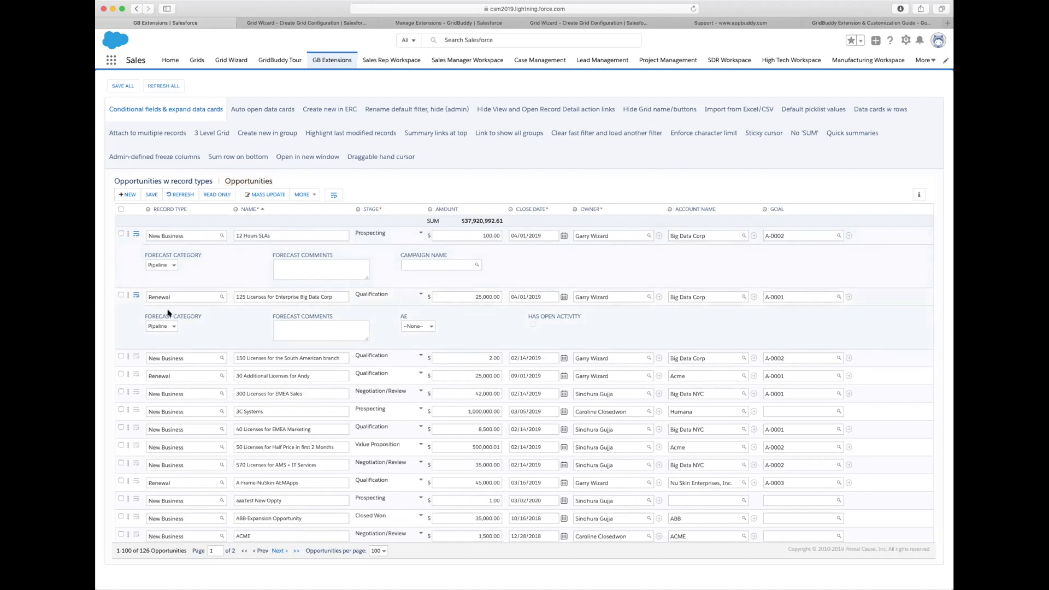
pyautogui.click(421, 328)
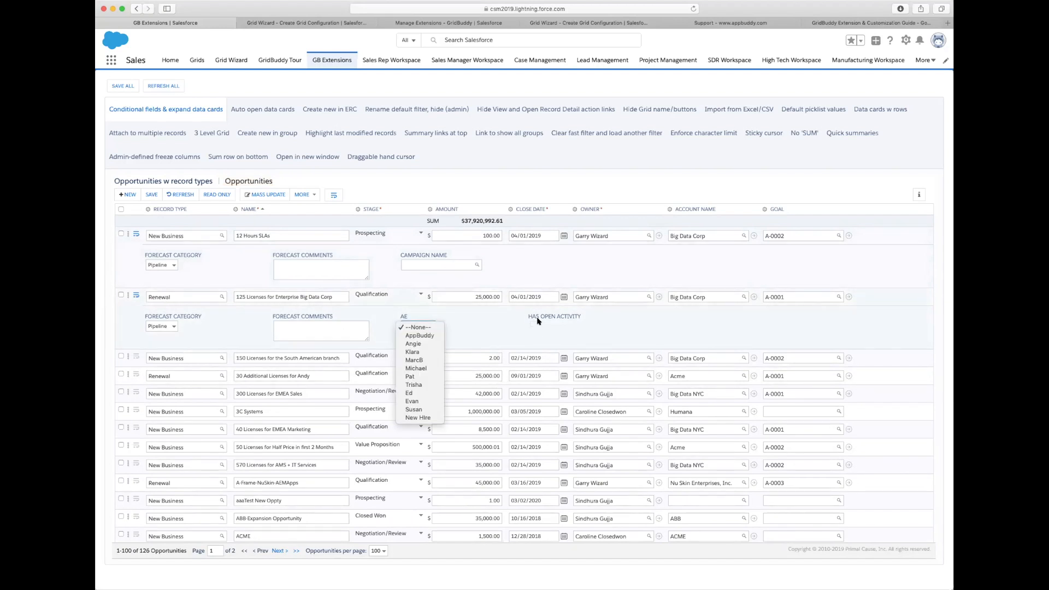
pyautogui.click(465, 319)
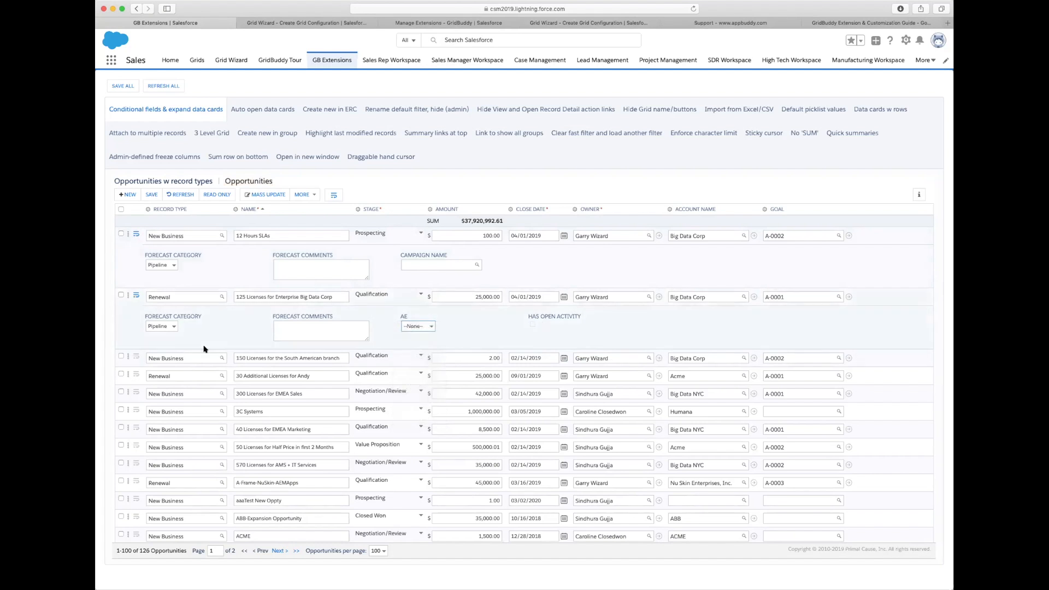
# Step: Change the 12 Hours SLAs opportunity's record type to Renewal, and discard the unsaved change by refreshing the grid
pyautogui.click(193, 234)
pyautogui.write('rene')
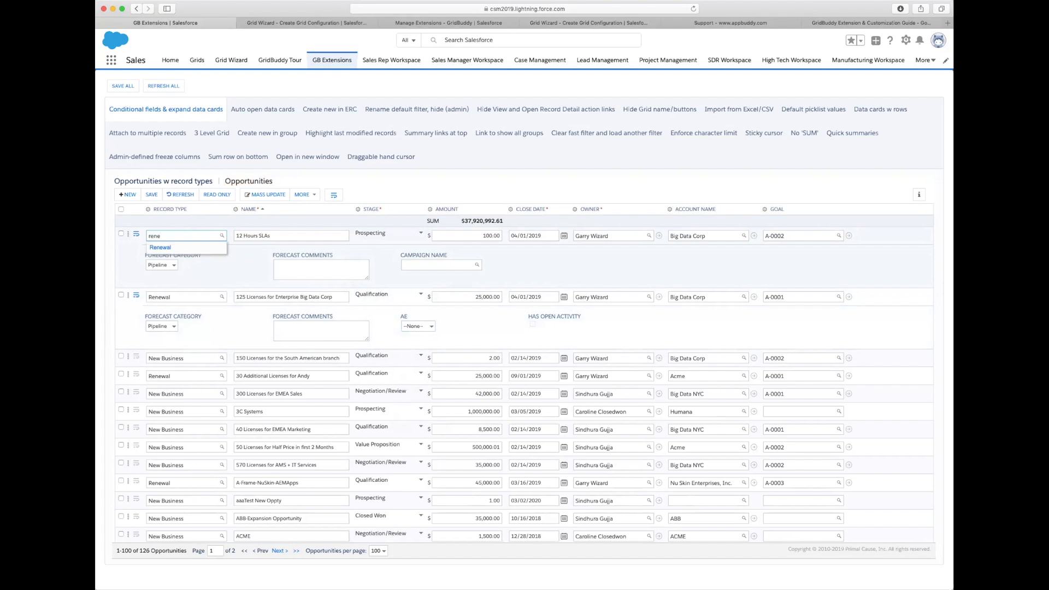
pyautogui.click(168, 247)
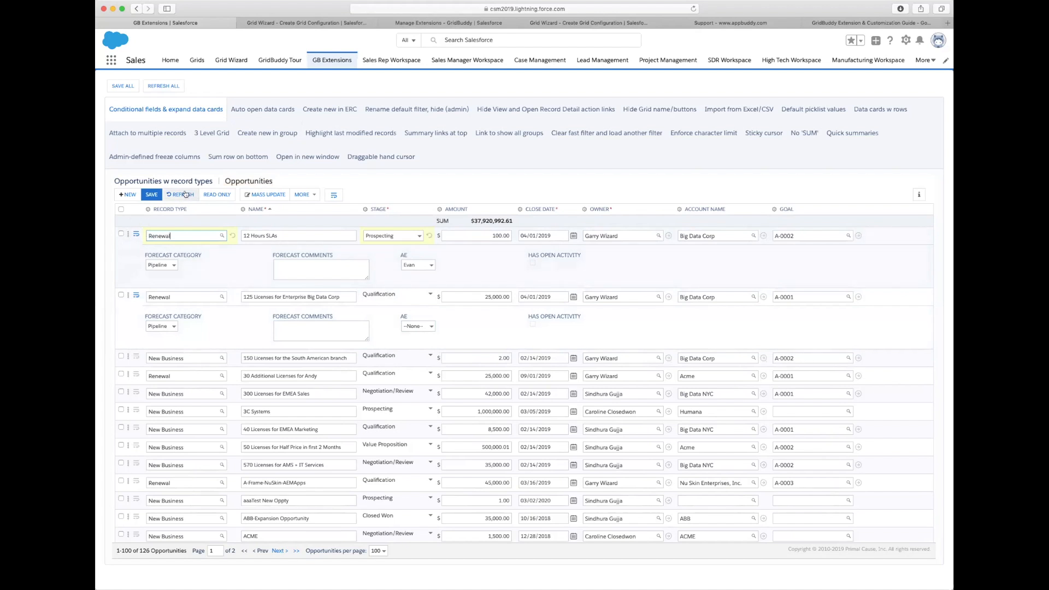
pyautogui.click(184, 195)
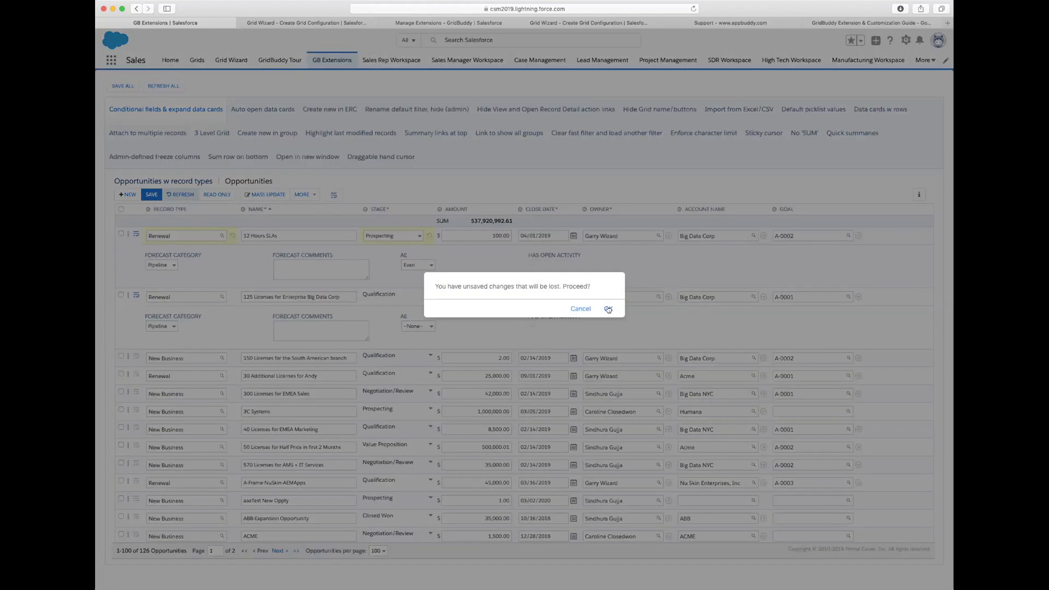
pyautogui.click(609, 309)
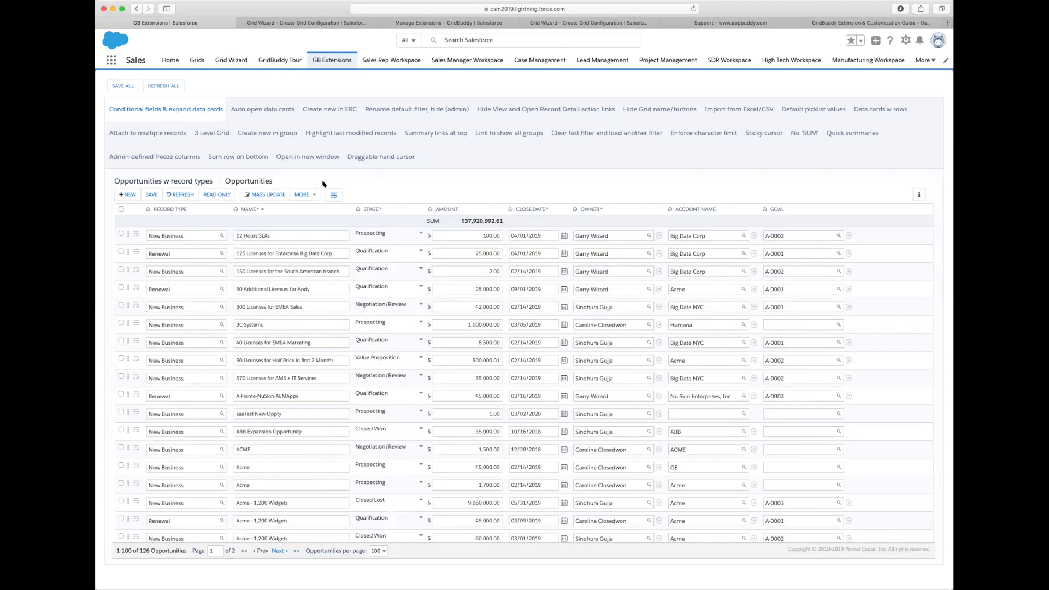
# Step: Expand only the 125 Licenses for Enterprise Big Data Corp data card and check its available AE options
pyautogui.click(136, 235)
pyautogui.click(136, 235)
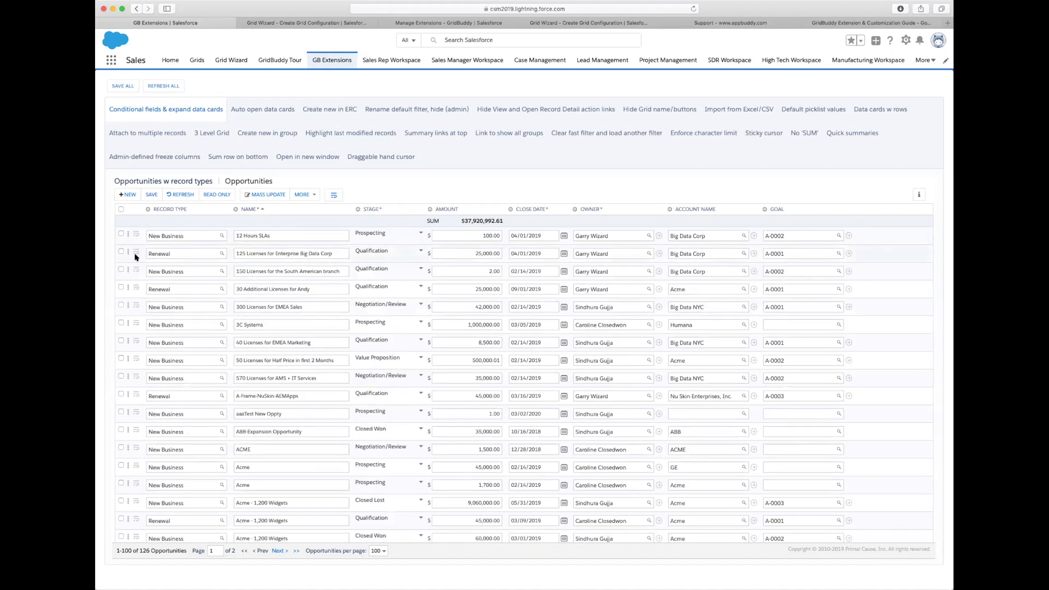
pyautogui.click(136, 252)
pyautogui.click(136, 254)
pyautogui.click(136, 254)
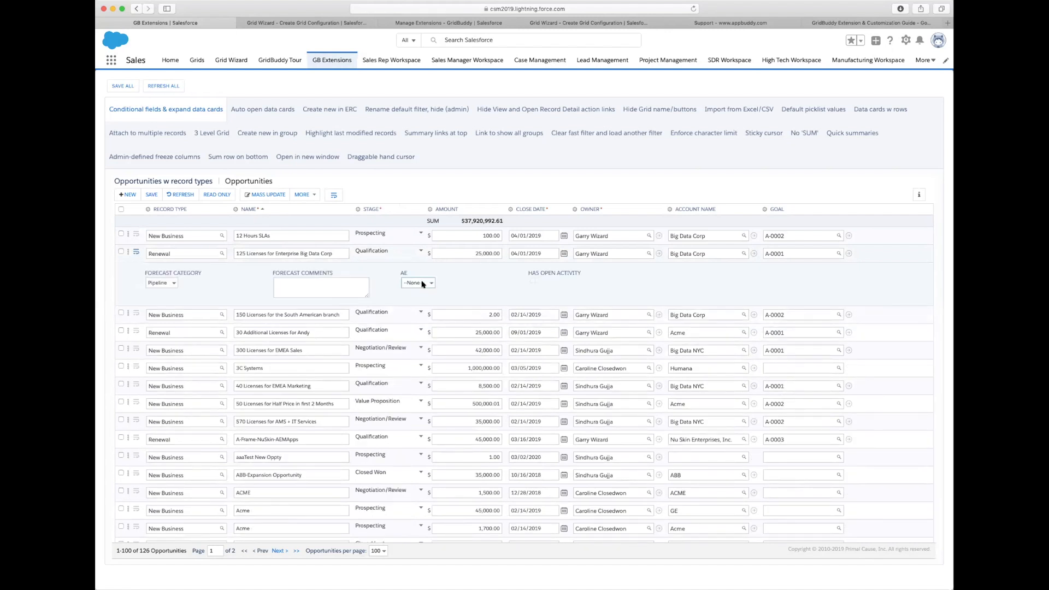
pyautogui.click(422, 284)
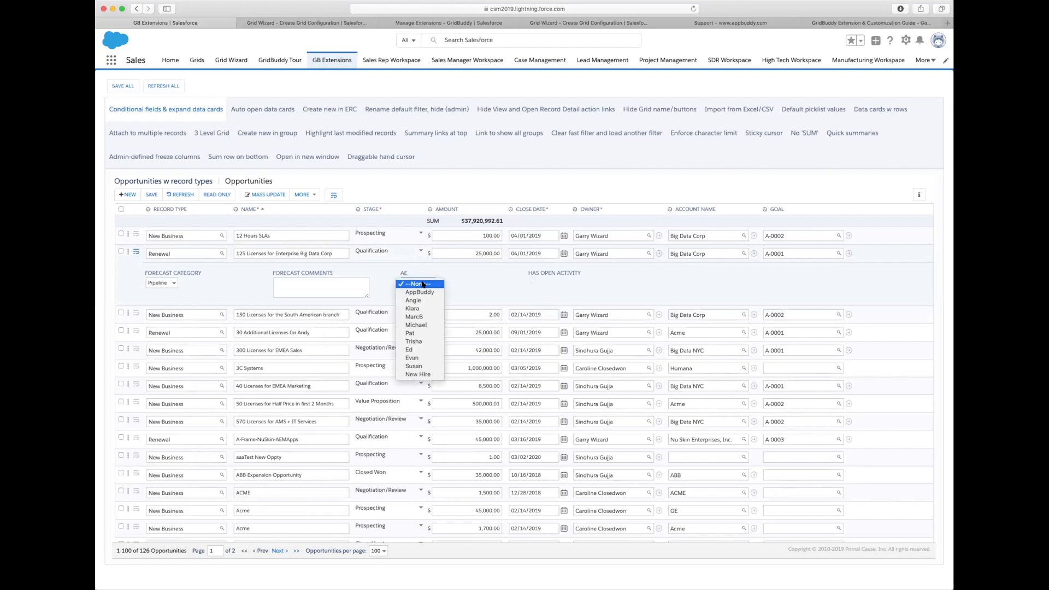
pyautogui.click(125, 279)
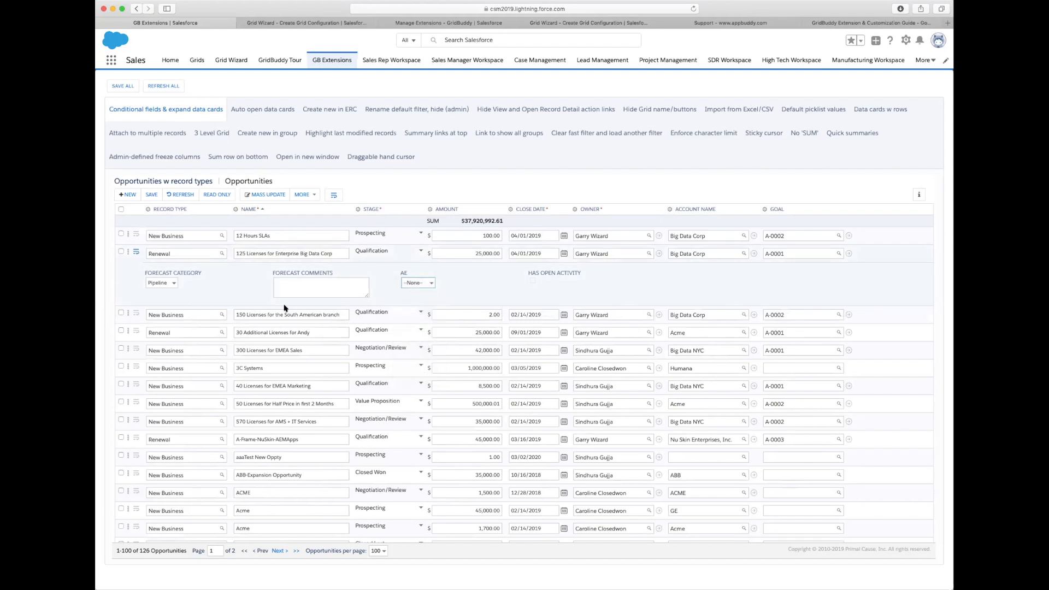
# Step: Expand the data cards of all opportunities at once, look through the conditional fields, and collapse them all again
pyautogui.click(336, 198)
pyautogui.click(334, 196)
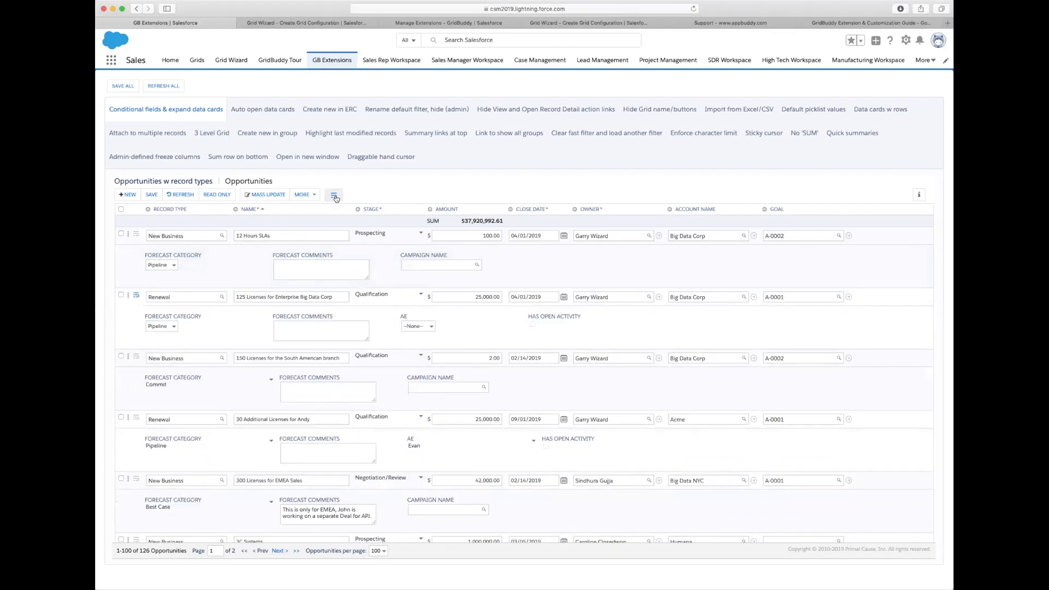
pyautogui.click(335, 197)
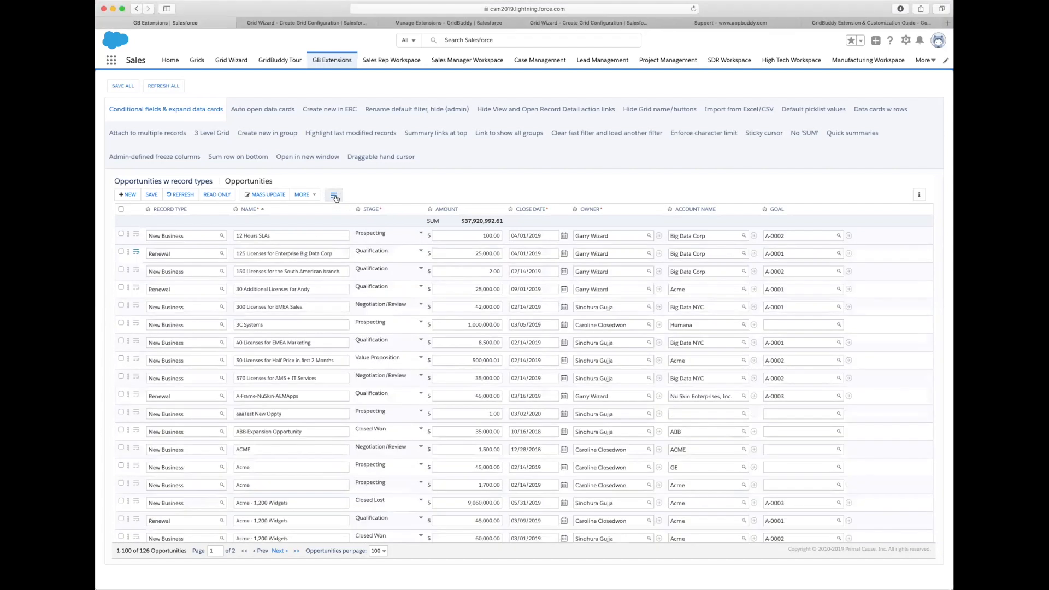
pyautogui.click(334, 197)
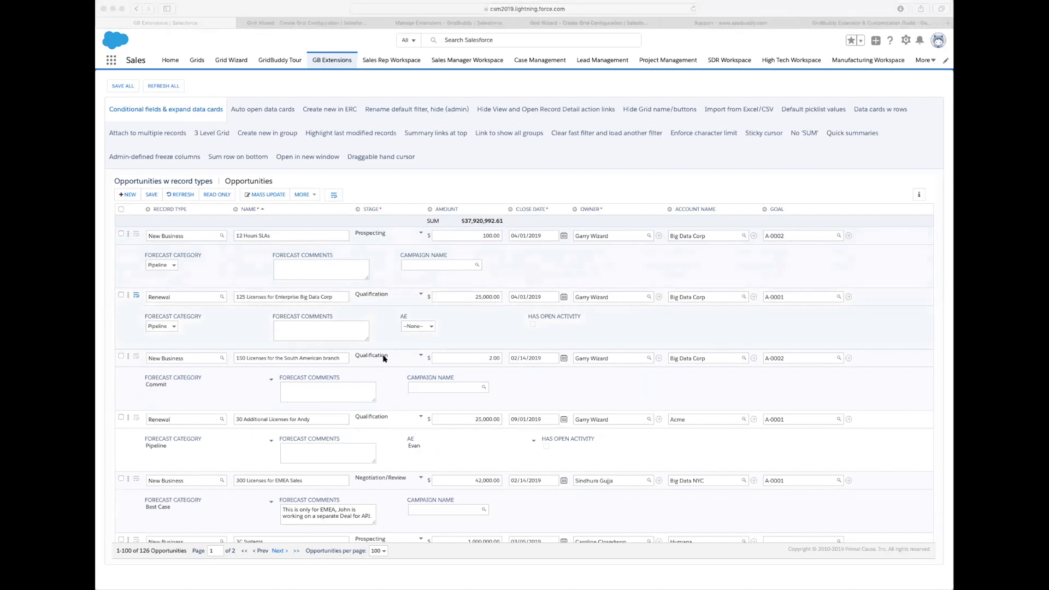
pyautogui.click(379, 476)
pyautogui.scroll(-5, 411, 510)
pyautogui.scroll(5, 389, 252)
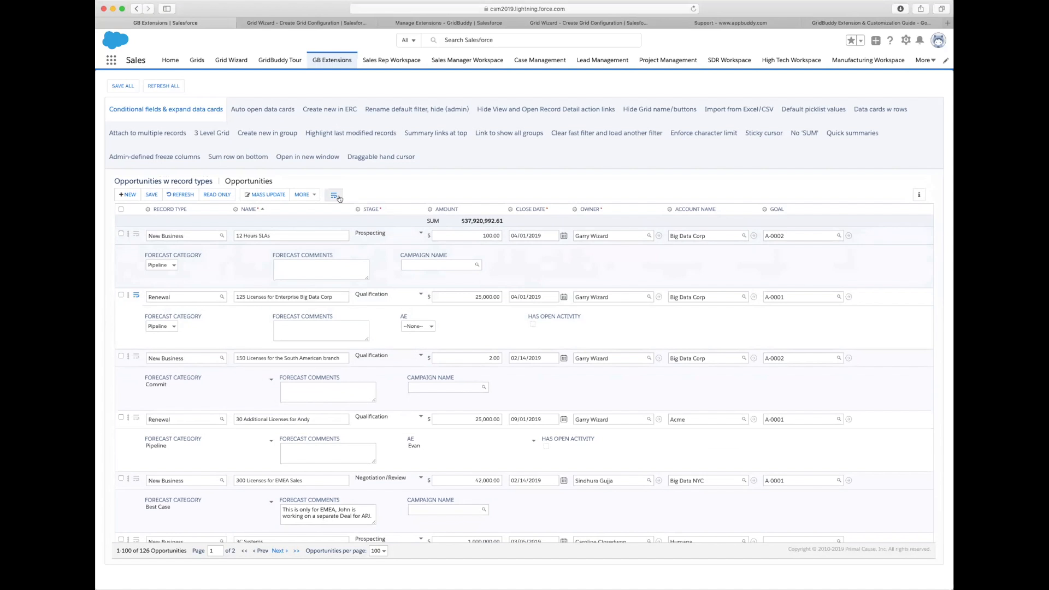
pyautogui.click(334, 195)
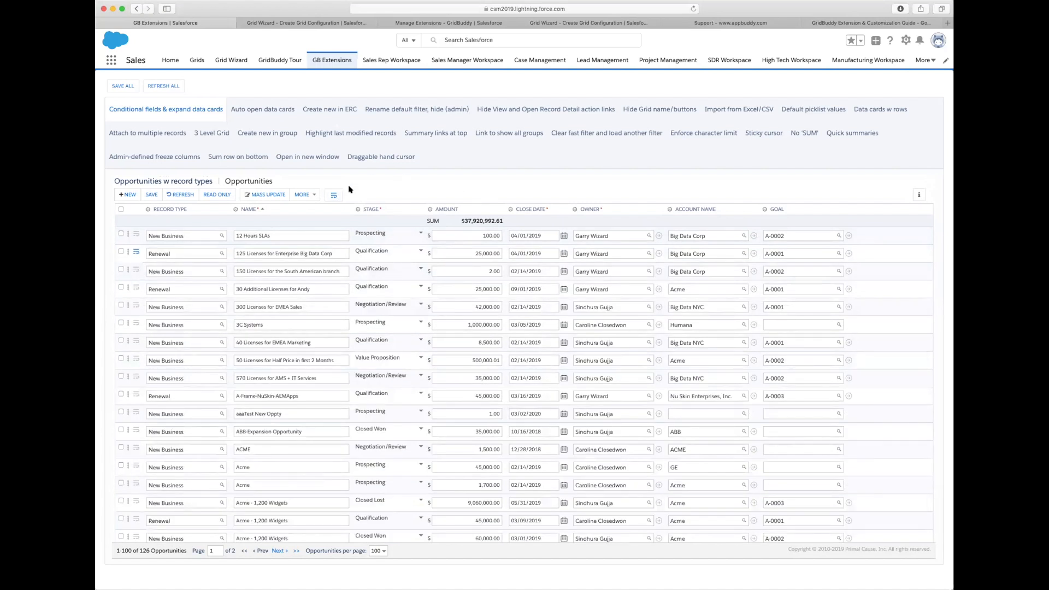
# Step: Expand all data cards, compare them with the Auto open data cards grid, and return to collapse them
pyautogui.click(334, 194)
pyautogui.click(336, 192)
pyautogui.click(254, 106)
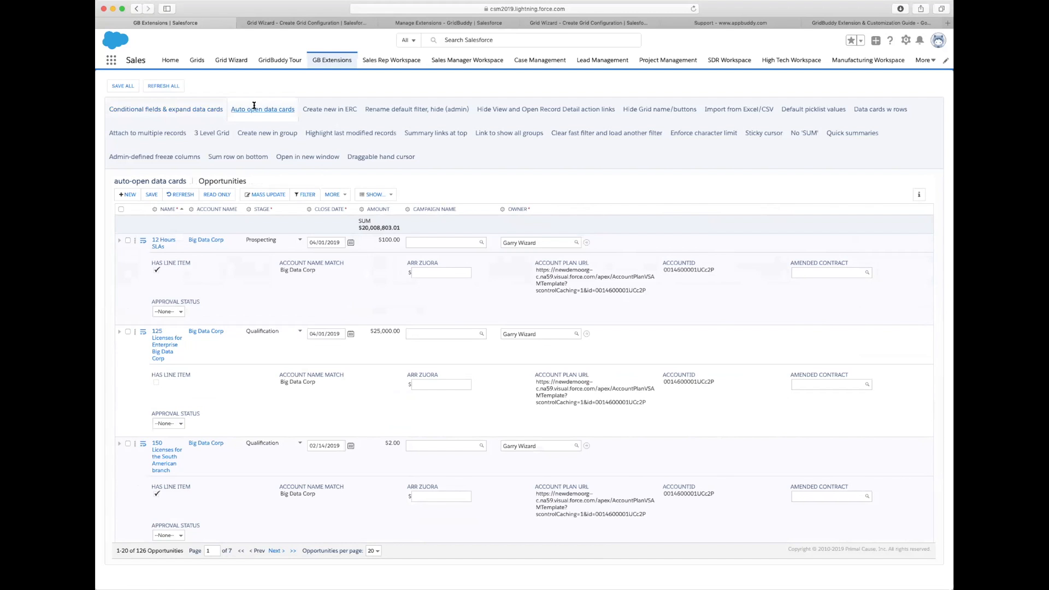
pyautogui.click(181, 108)
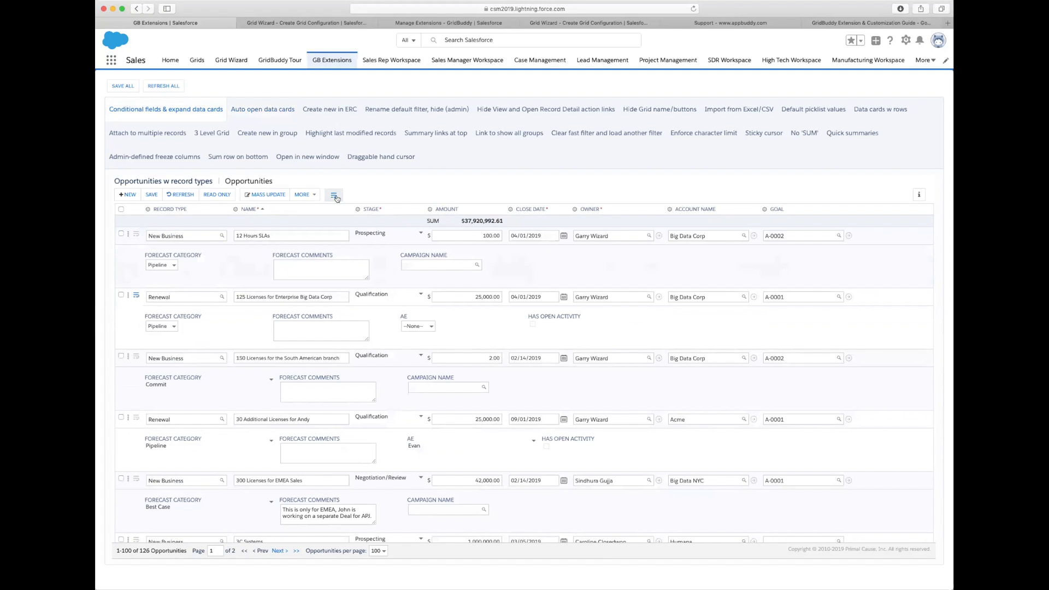
pyautogui.click(337, 199)
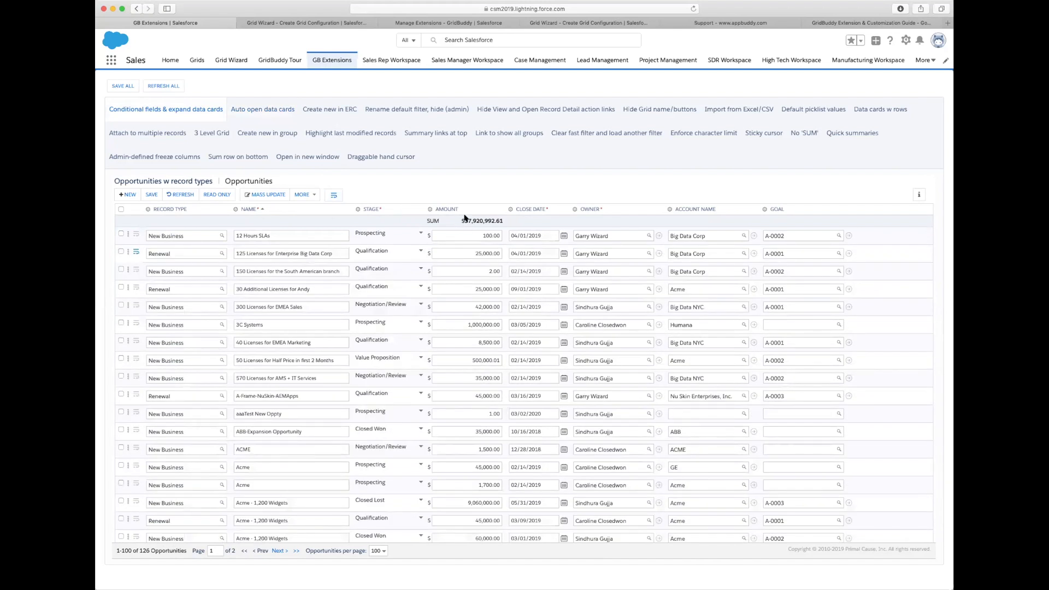
# Step: Open the Auto open data cards grid and look through the opportunities' automatically expanded data cards
pyautogui.click(257, 105)
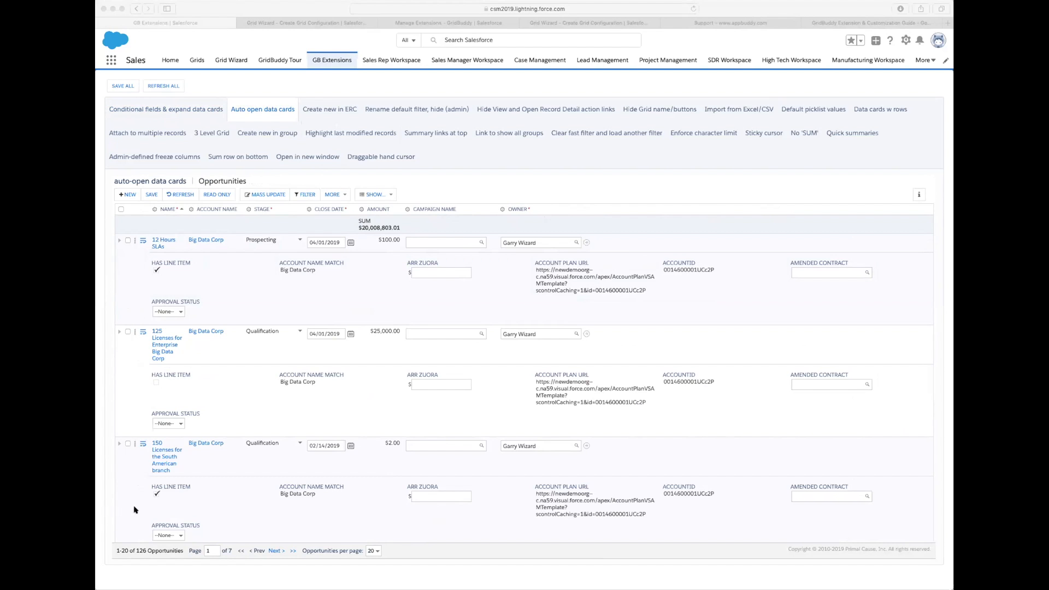
pyautogui.scroll(-2, 135, 508)
pyautogui.scroll(-3, 135, 509)
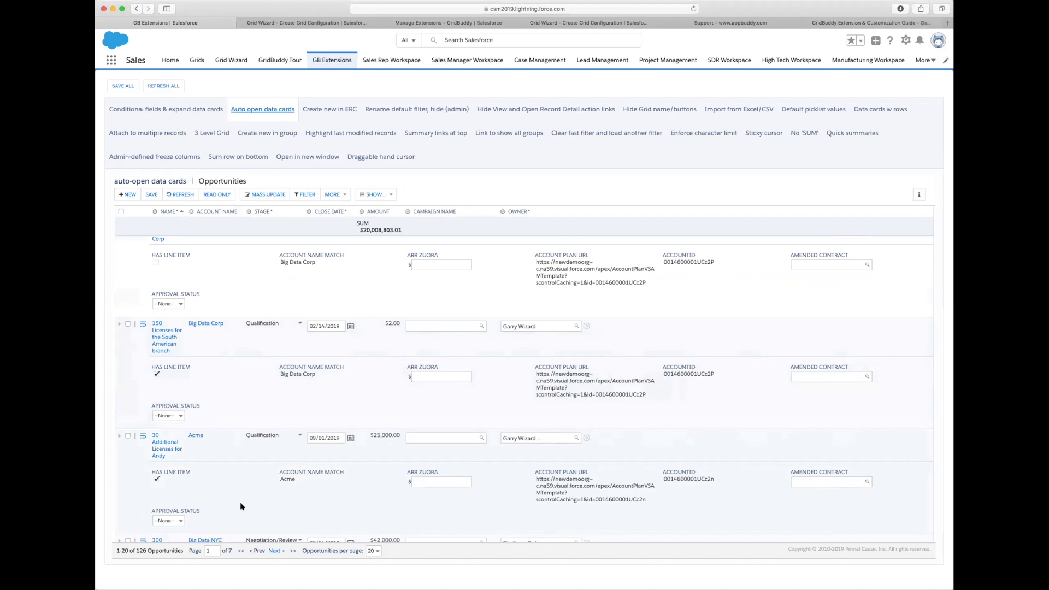
pyautogui.scroll(4, 238, 506)
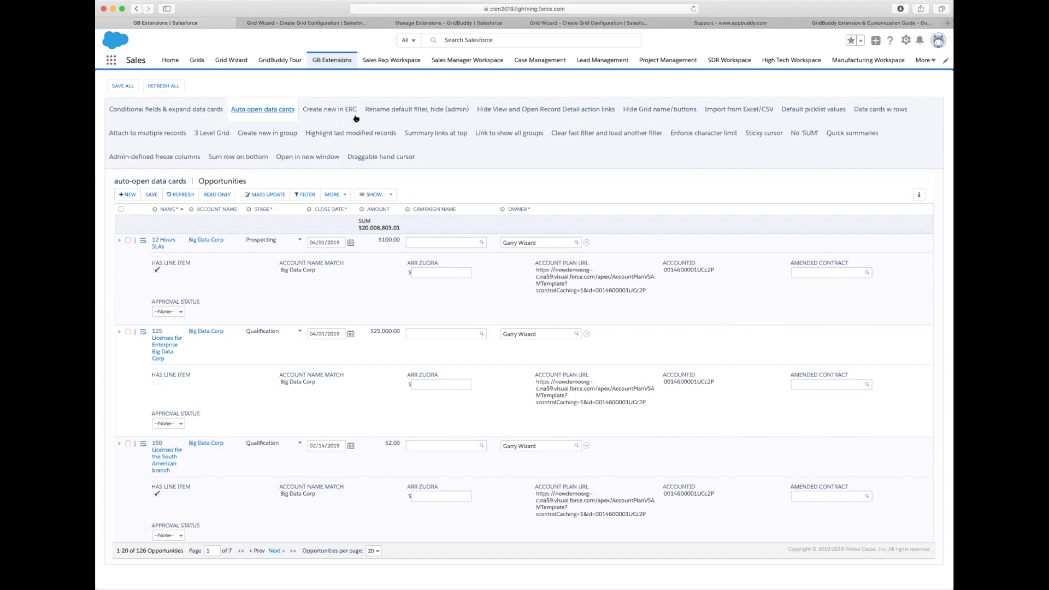
# Step: In the Create new in ERC grid, expand the ABB lead's related records and view its related campaign members in a widened popup
pyautogui.click(325, 111)
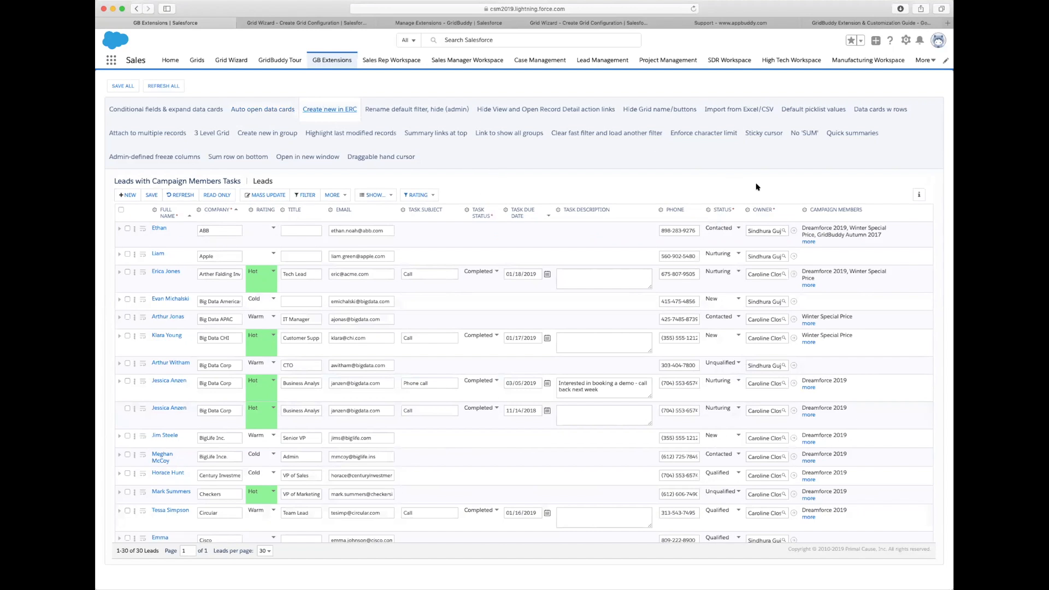
pyautogui.click(119, 229)
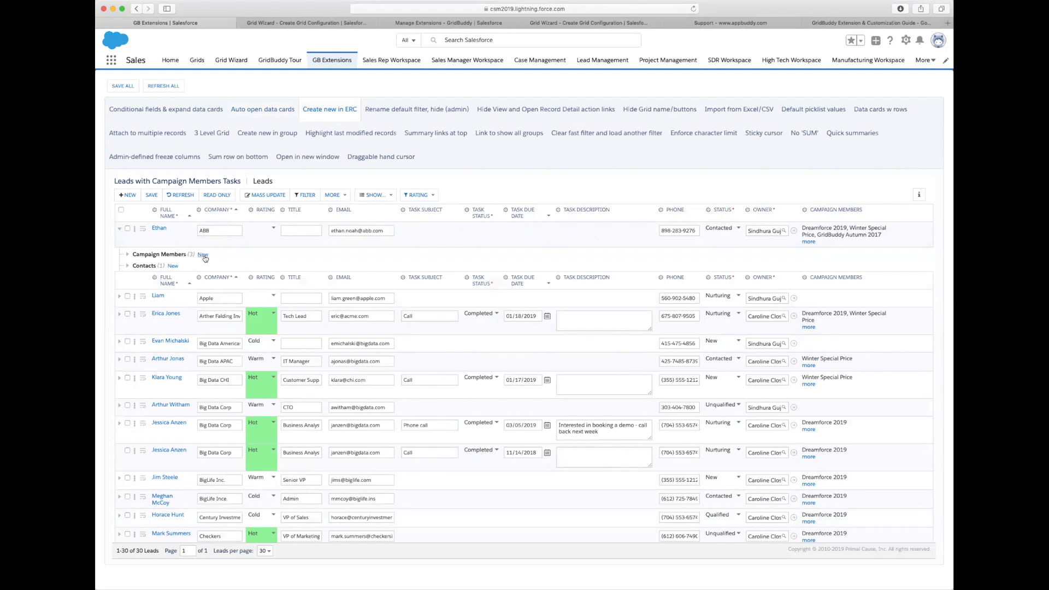
pyautogui.click(808, 242)
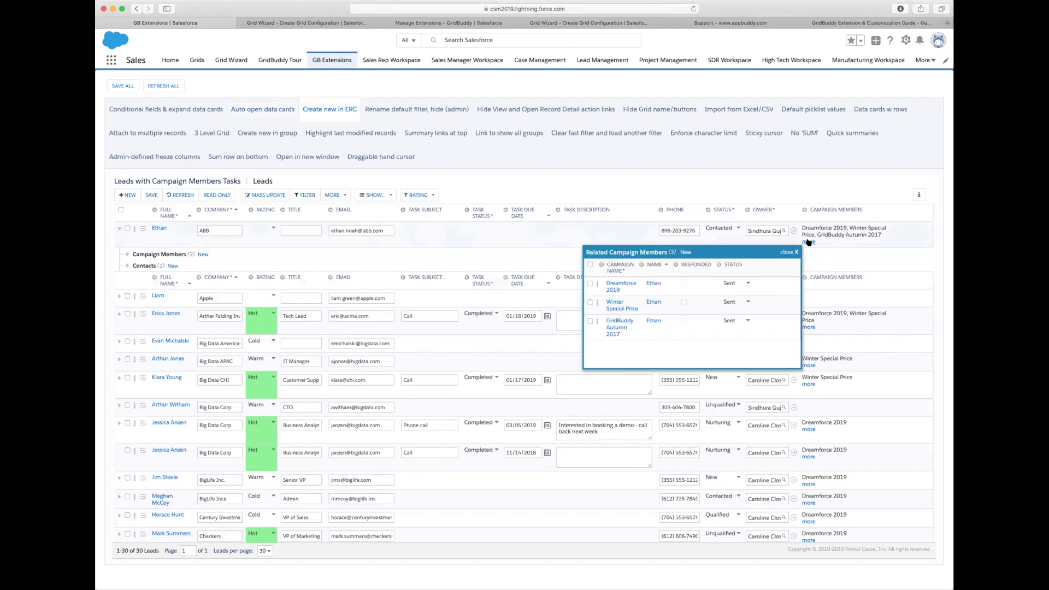
pyautogui.moveTo(799, 366); pyautogui.dragTo(851, 369)
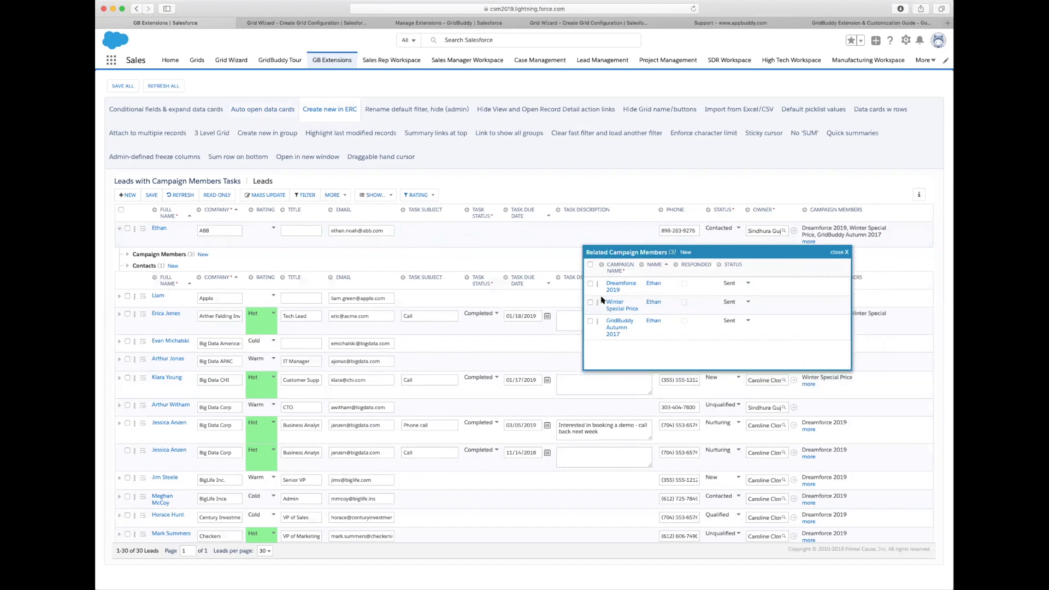
pyautogui.click(841, 253)
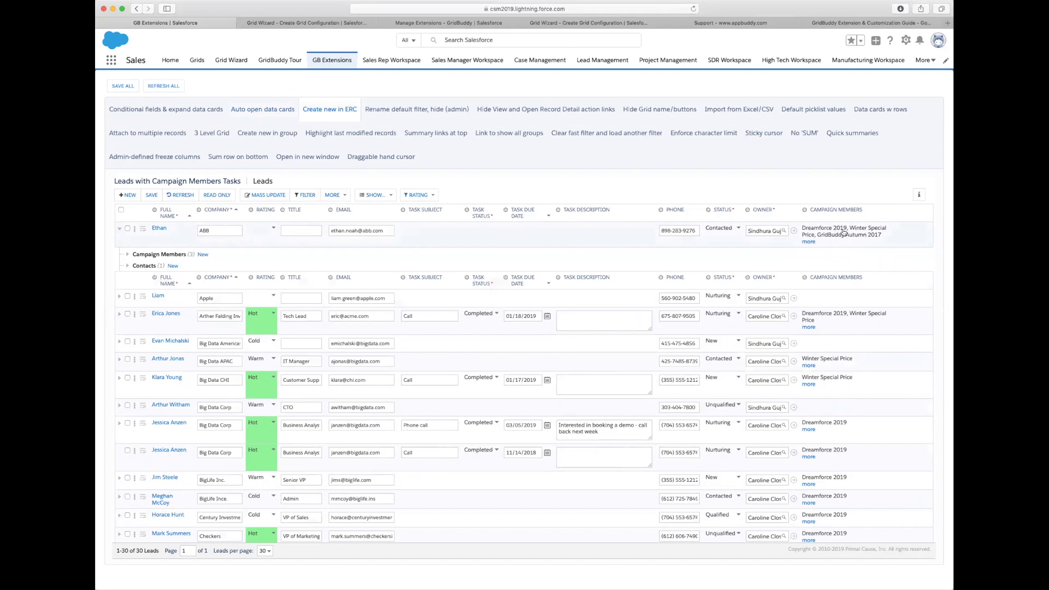
# Step: Add a blank campaign member row from the ABB lead's related campaign members popup, and collapse the lead's related records
pyautogui.click(809, 242)
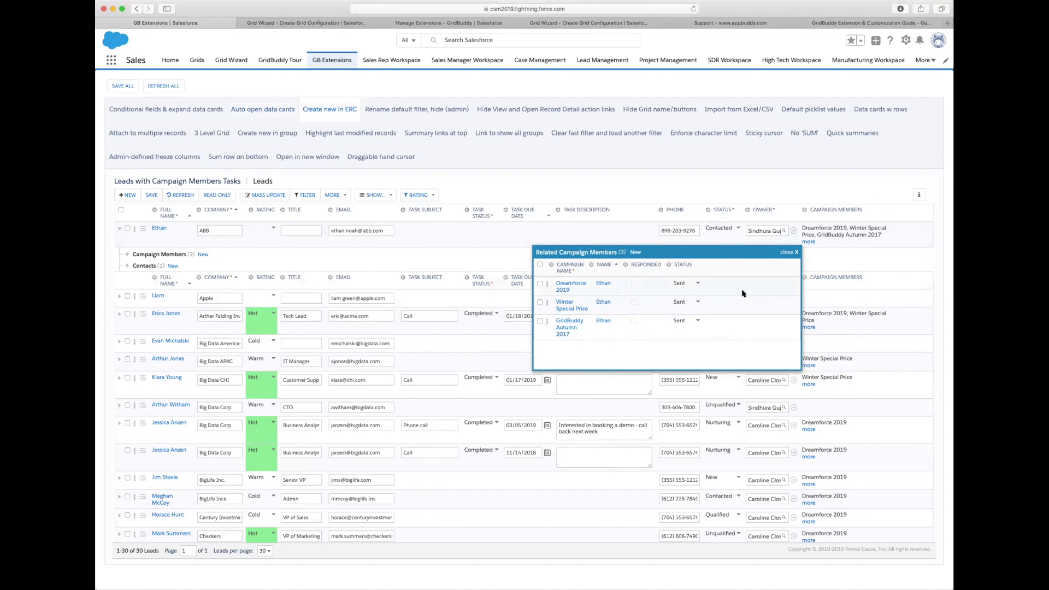
pyautogui.click(635, 252)
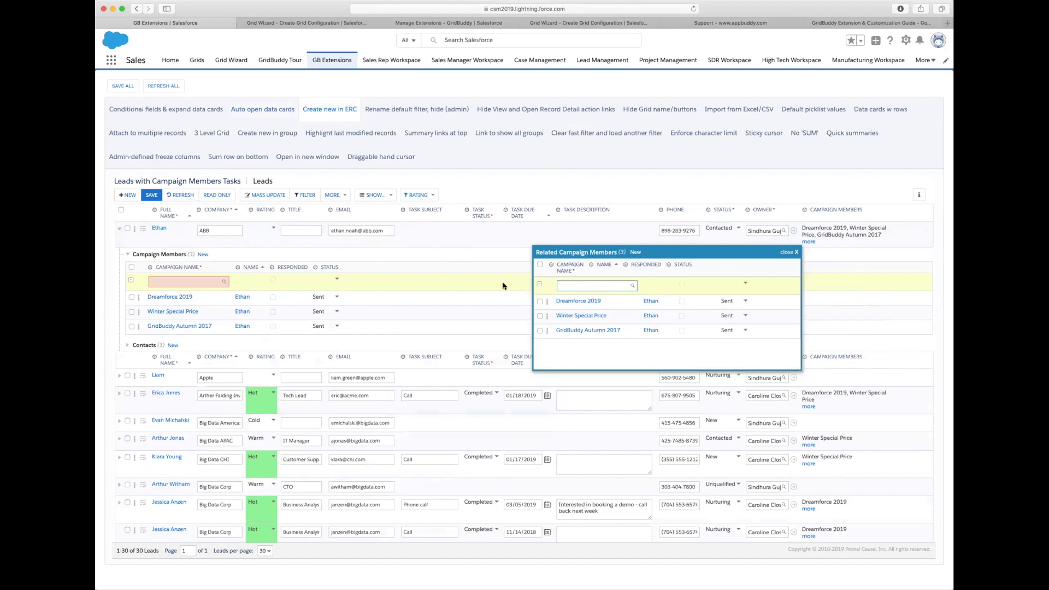
pyautogui.click(503, 255)
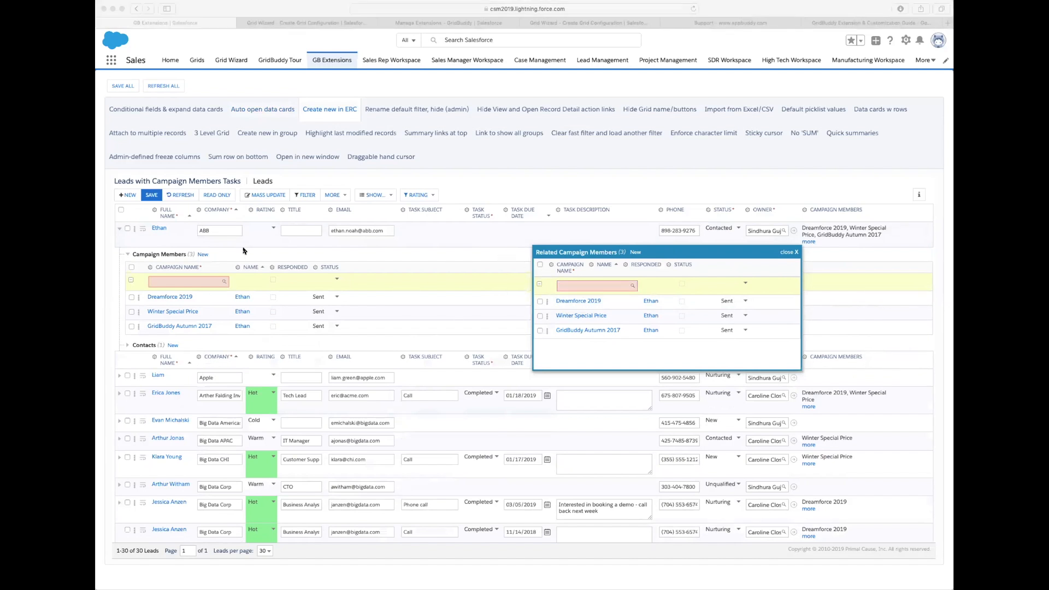
pyautogui.click(215, 272)
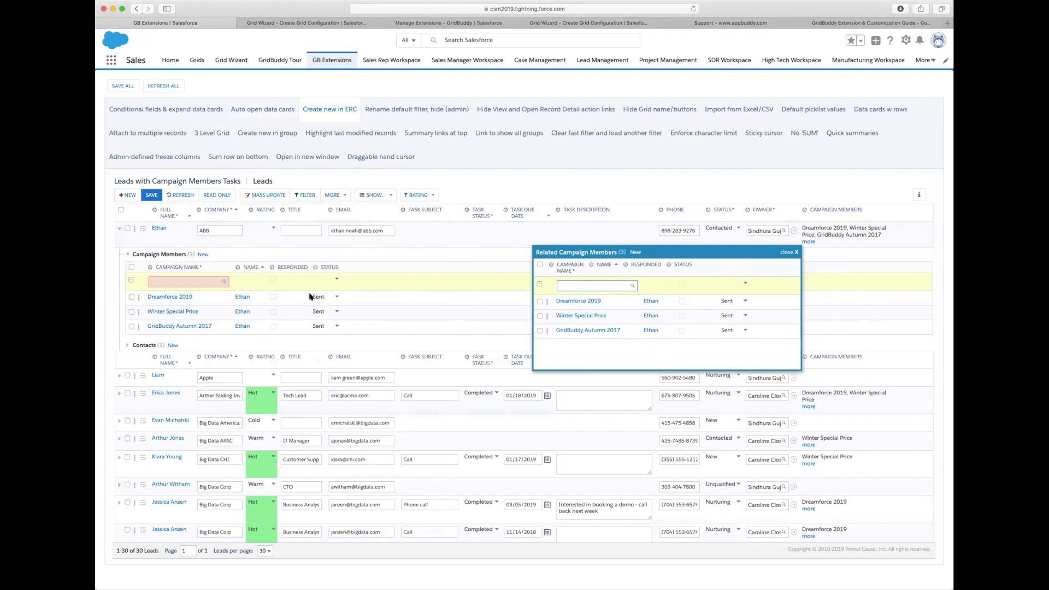
pyautogui.click(119, 229)
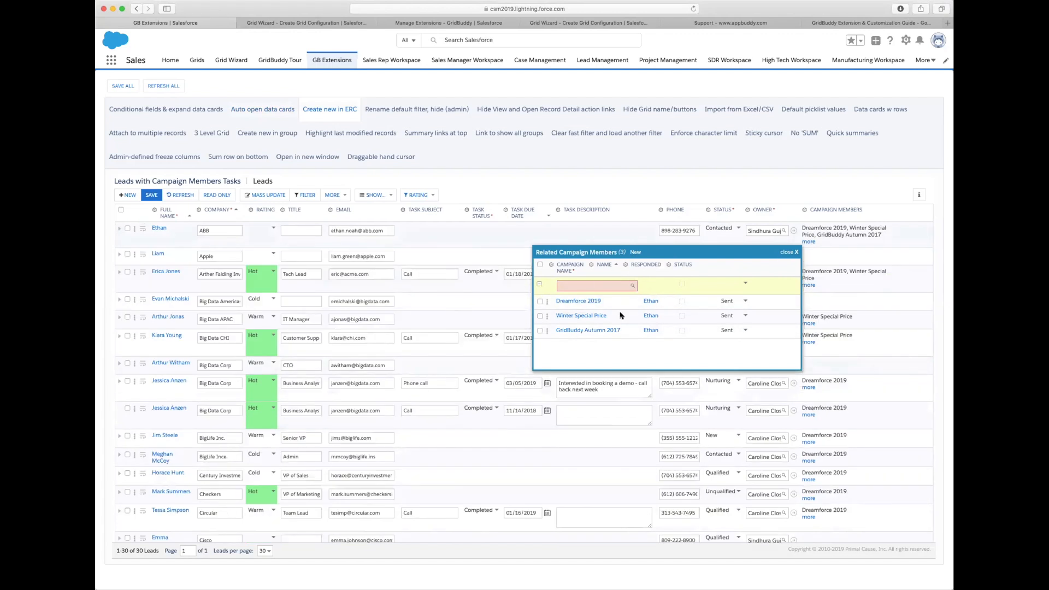
pyautogui.click(622, 282)
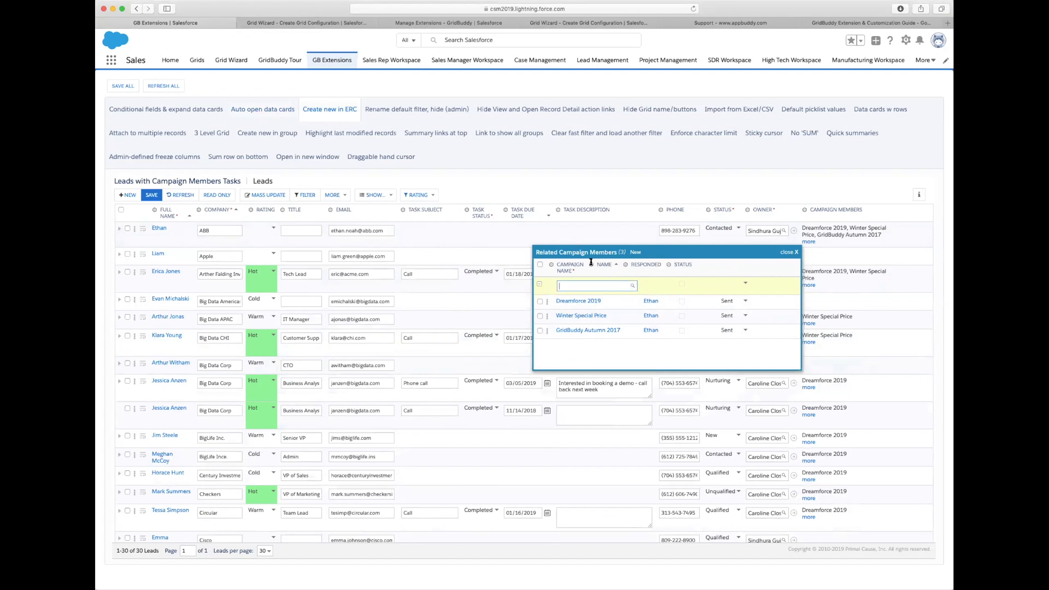
pyautogui.click(791, 253)
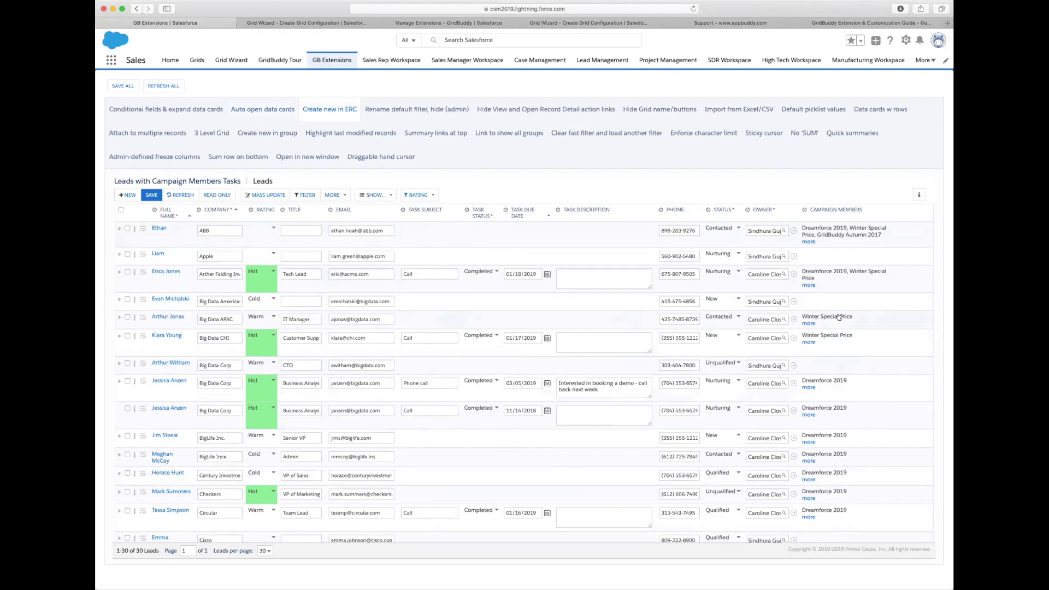
pyautogui.click(808, 285)
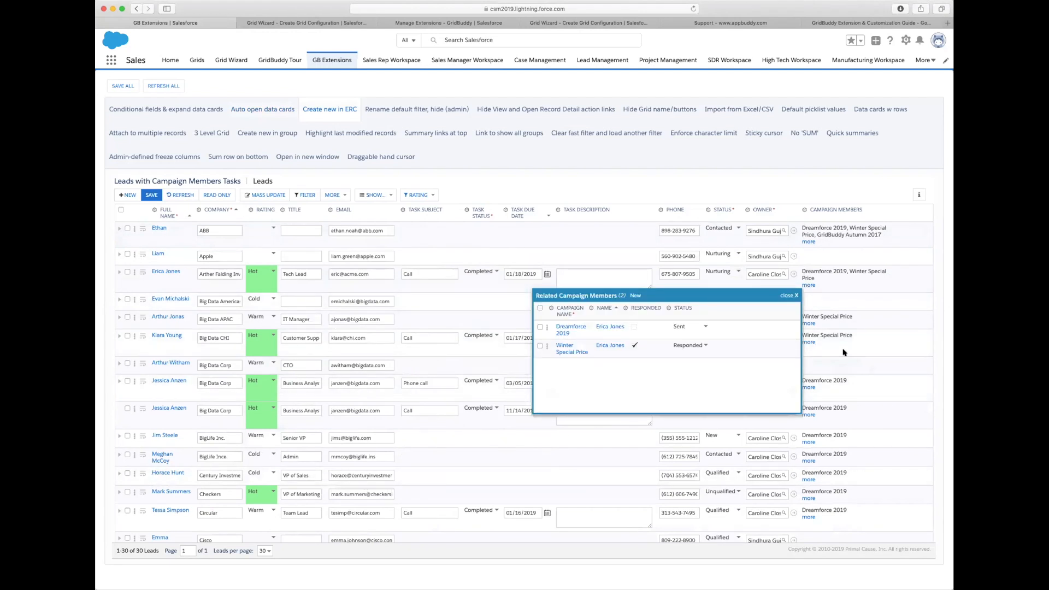
pyautogui.click(791, 295)
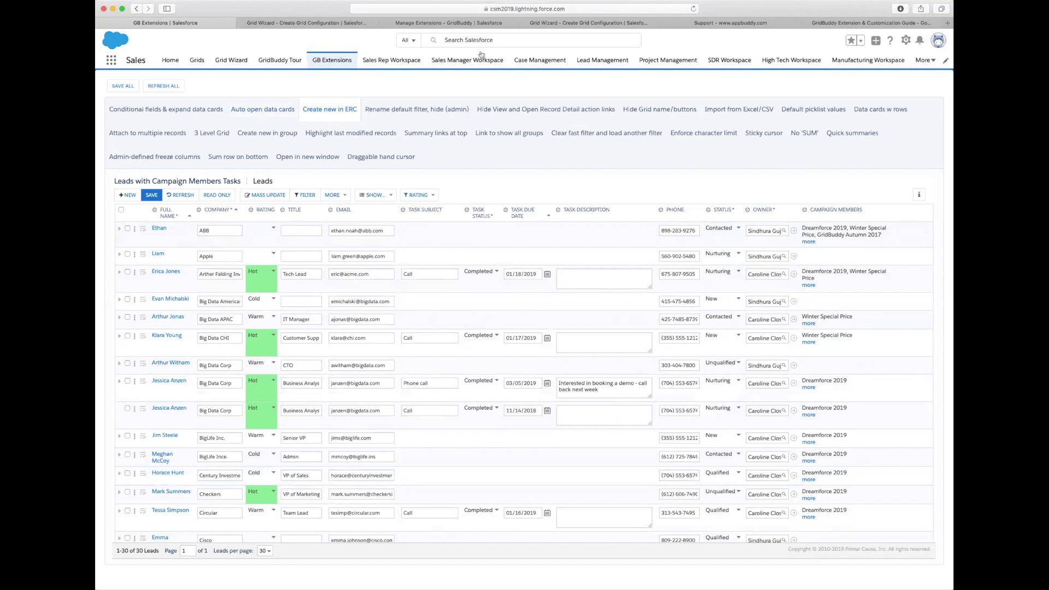
# Step: Open the Rename default filter, hide (admin) grid, and look through the My Filter options of the Default picklist values grid for comparison
pyautogui.click(420, 110)
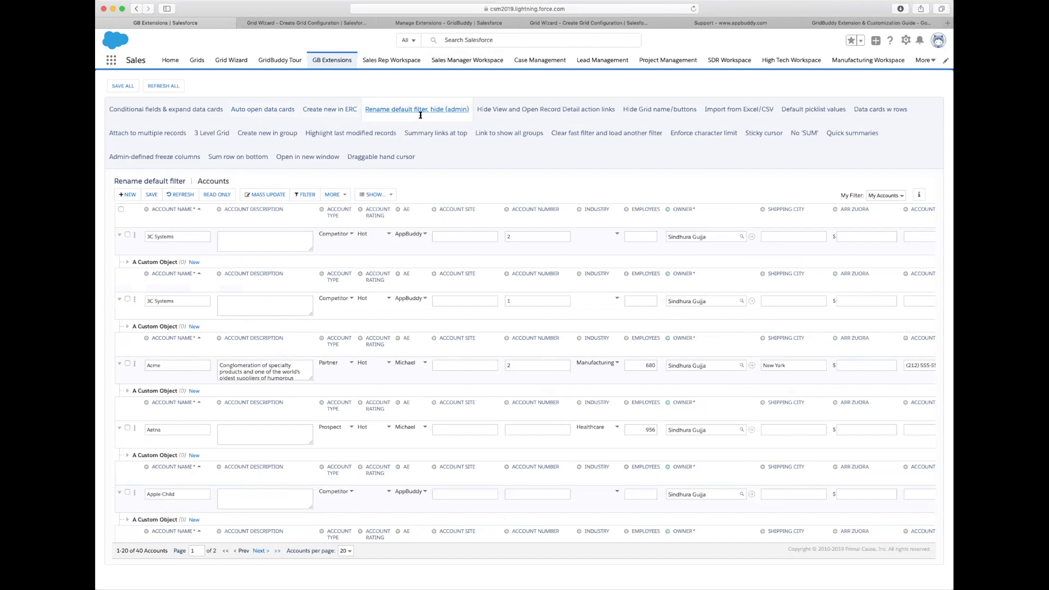
pyautogui.click(796, 112)
pyautogui.click(835, 197)
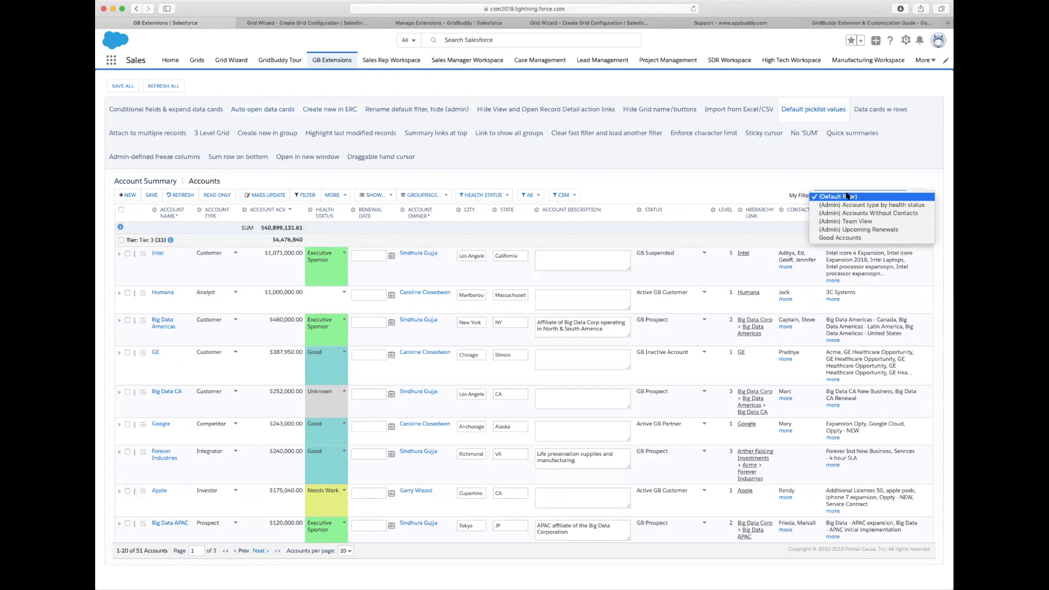
pyautogui.click(784, 182)
pyautogui.click(902, 208)
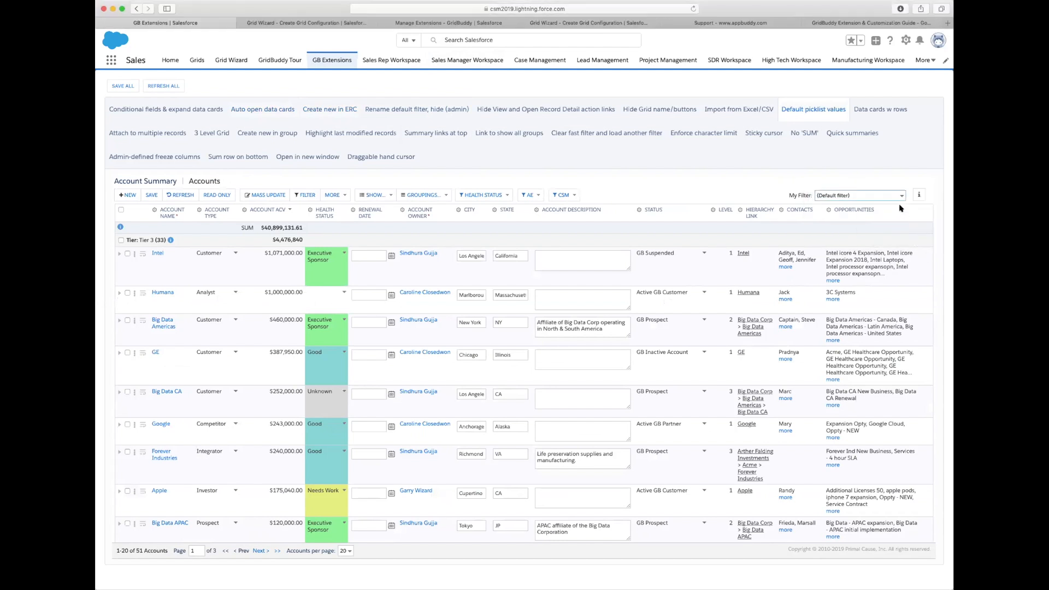
pyautogui.click(901, 195)
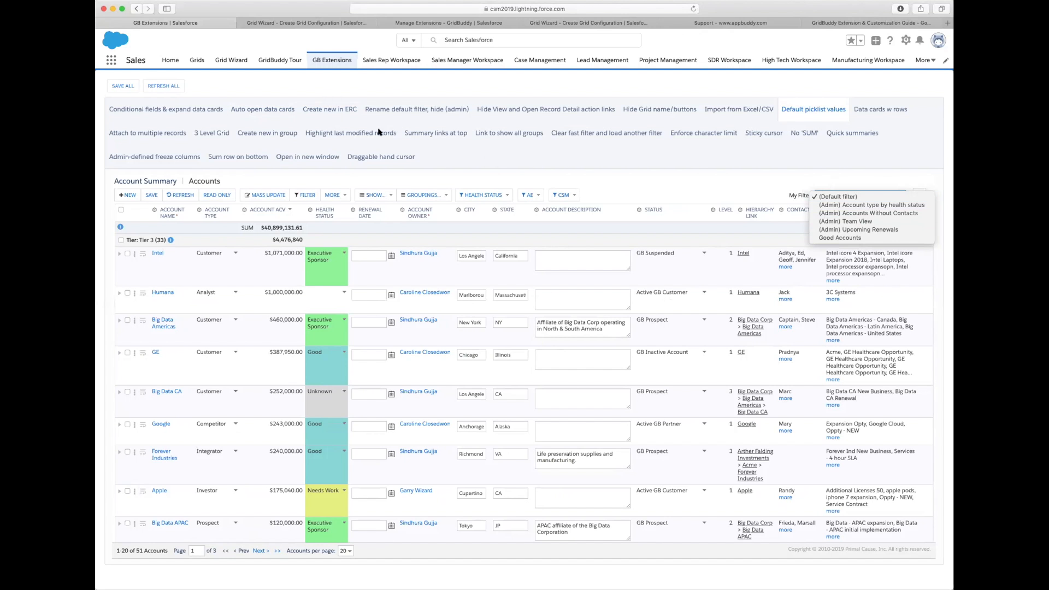
# Step: Return to the Rename default filter, hide (admin) grid and examine its renamed My Filter options, keeping My Accounts selected
pyautogui.click(389, 113)
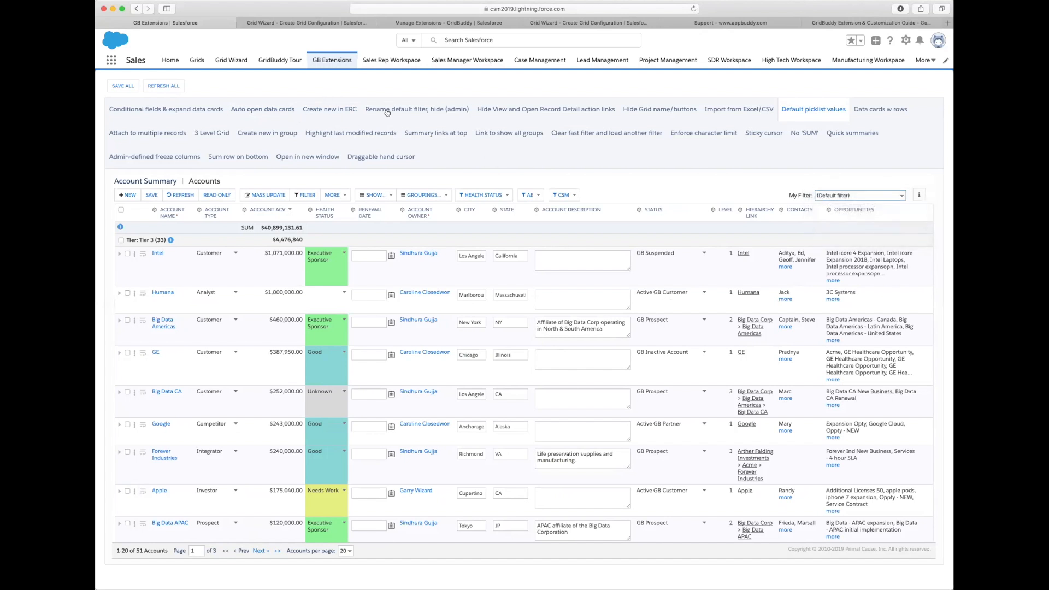
pyautogui.click(881, 201)
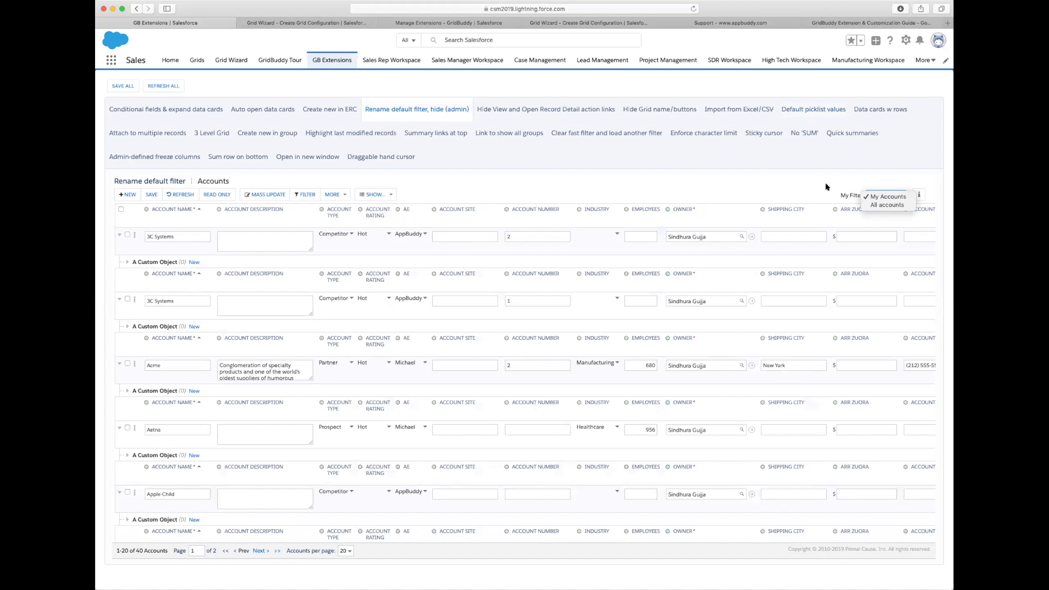
pyautogui.click(894, 197)
pyautogui.click(895, 199)
pyautogui.click(656, 195)
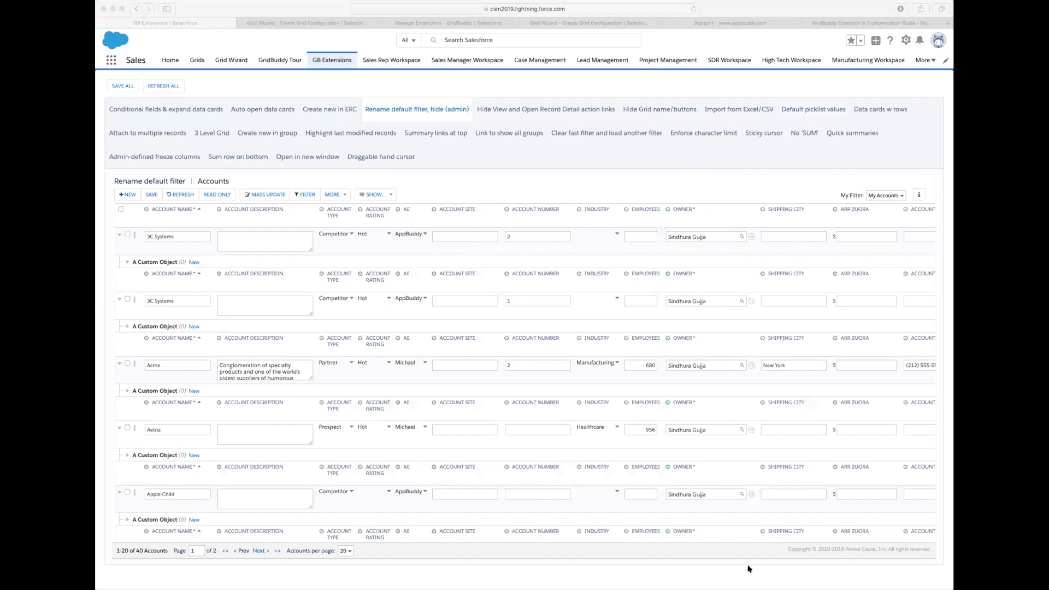
pyautogui.click(762, 540)
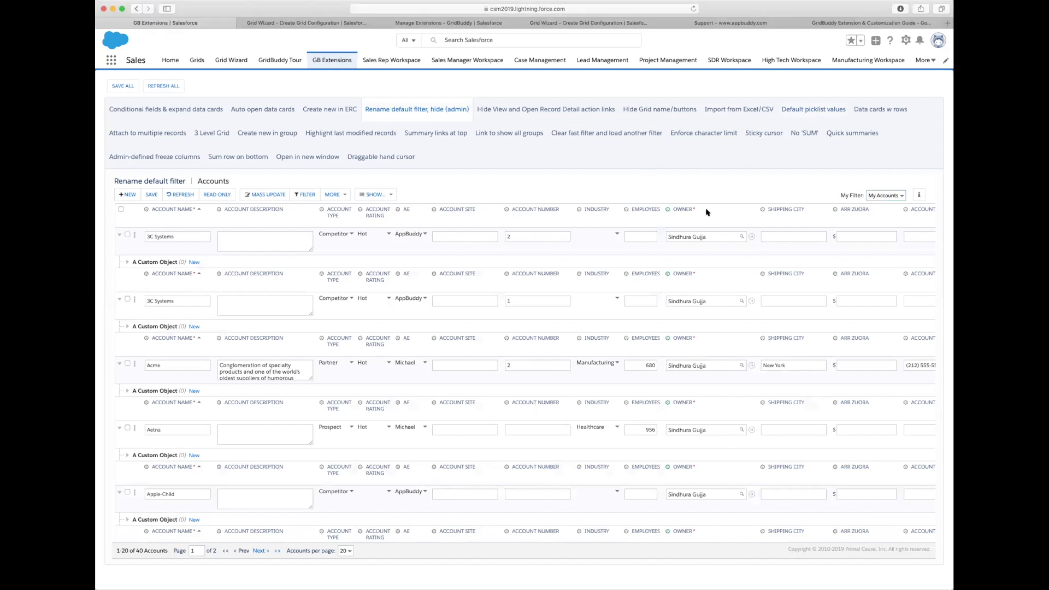
pyautogui.click(697, 225)
pyautogui.click(897, 196)
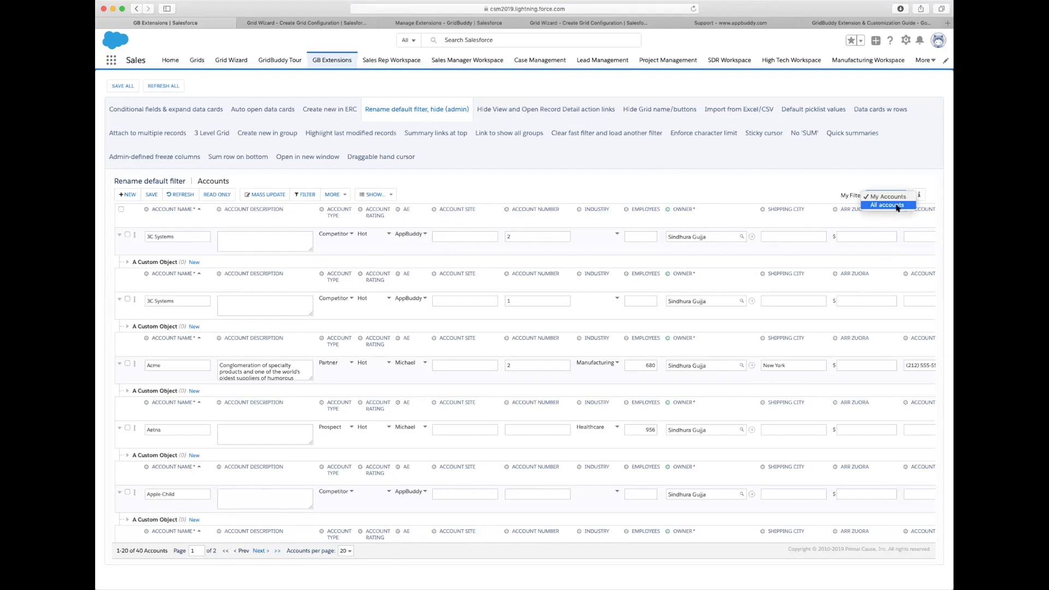
pyautogui.click(783, 183)
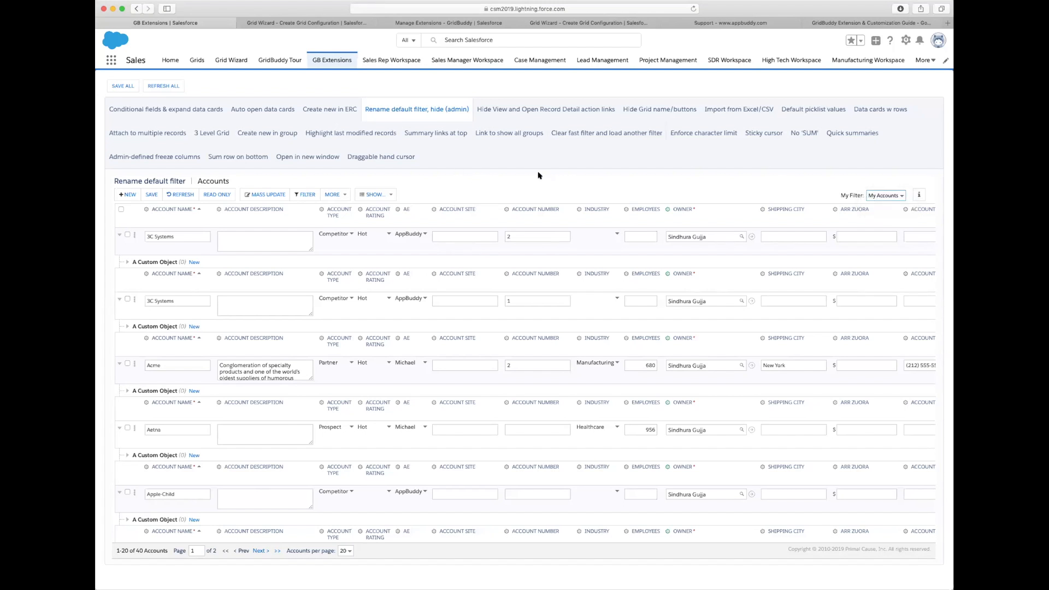
# Step: Open the Hide View and Open Record Detail action links grid and show the row actions of the first 3C Systems account
pyautogui.click(555, 111)
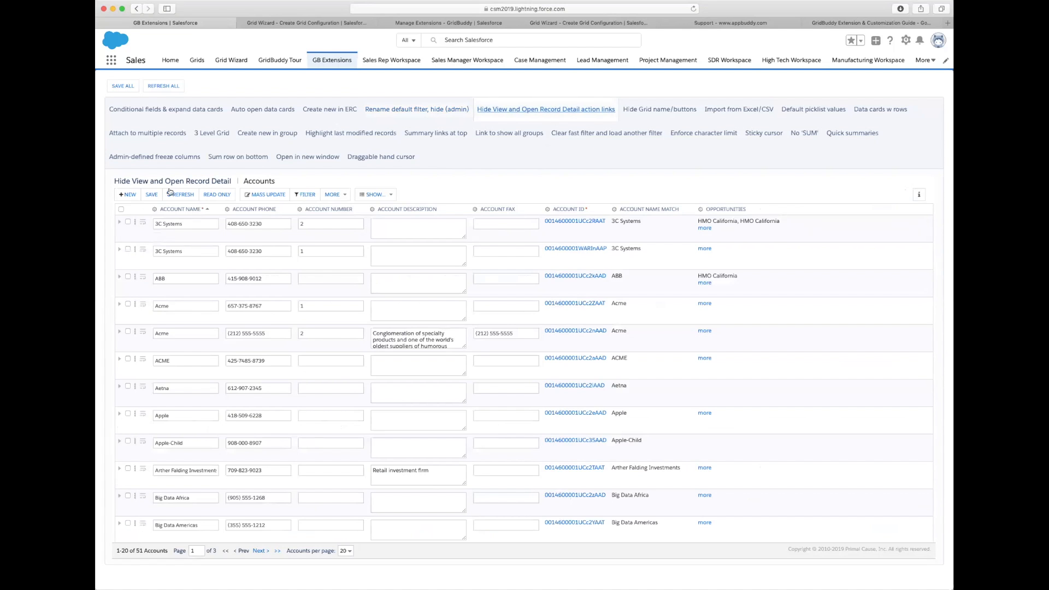
pyautogui.press('super+Tab')
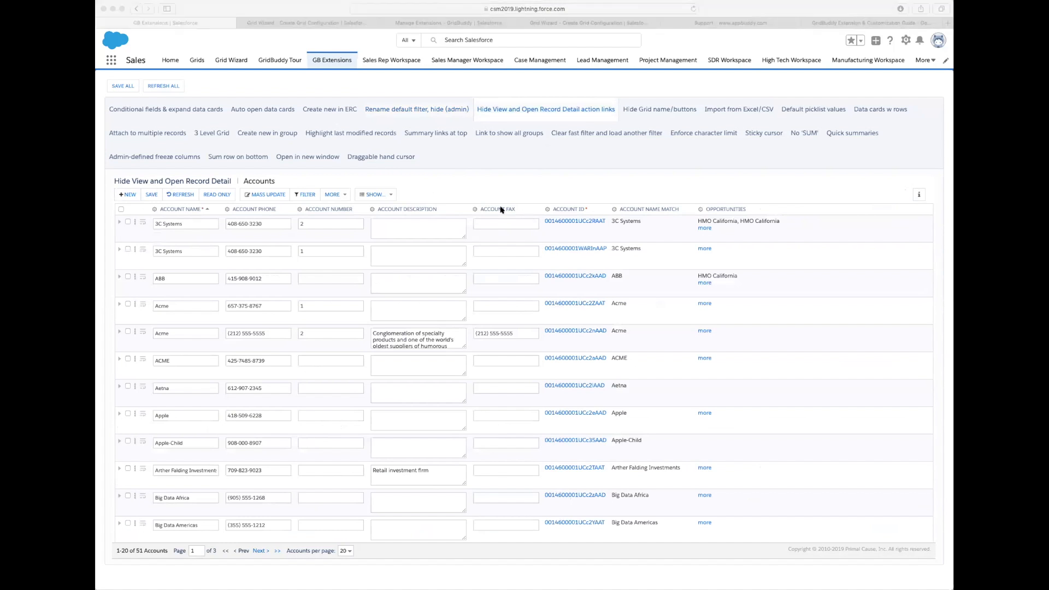
pyautogui.click(427, 204)
pyautogui.press('super+Tab')
pyautogui.press('super+Tab')
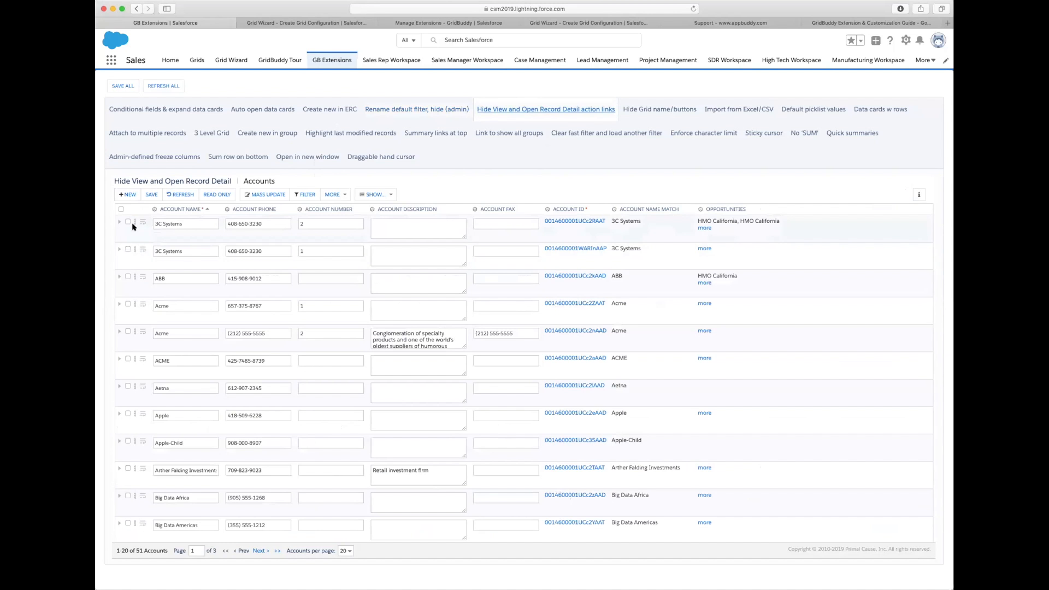
pyautogui.click(135, 222)
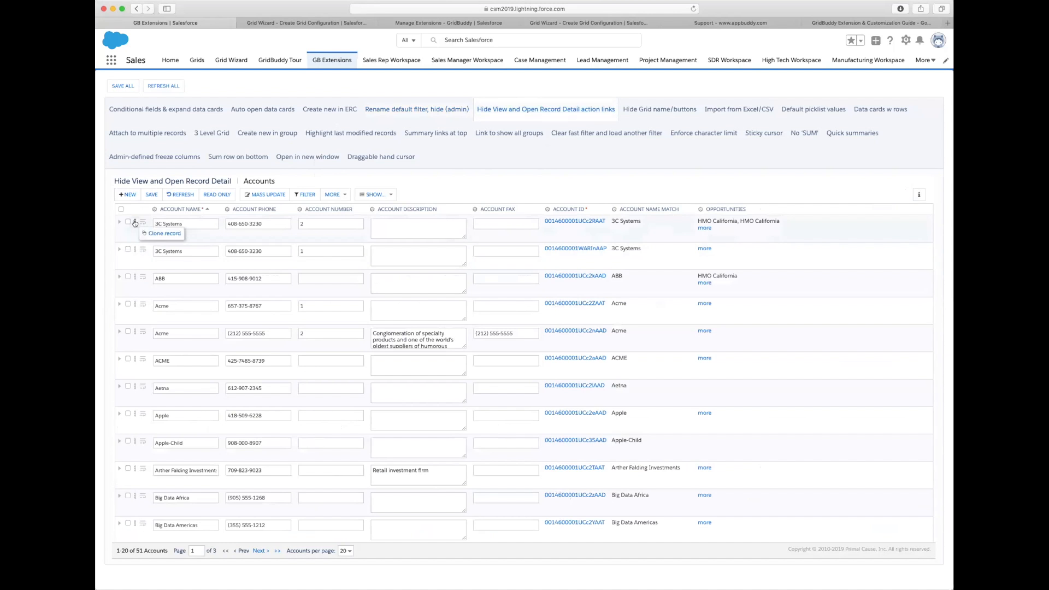
# Step: Compare the first account's row actions in the Rename default filter grid with those in the Hide View and Open Record Detail grid
pyautogui.click(437, 108)
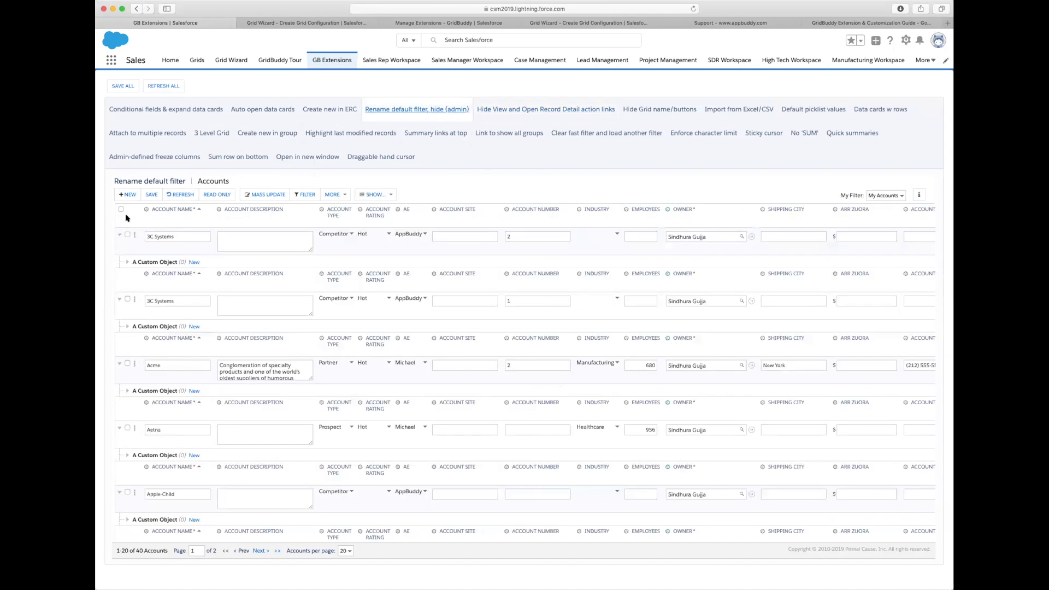
pyautogui.click(134, 235)
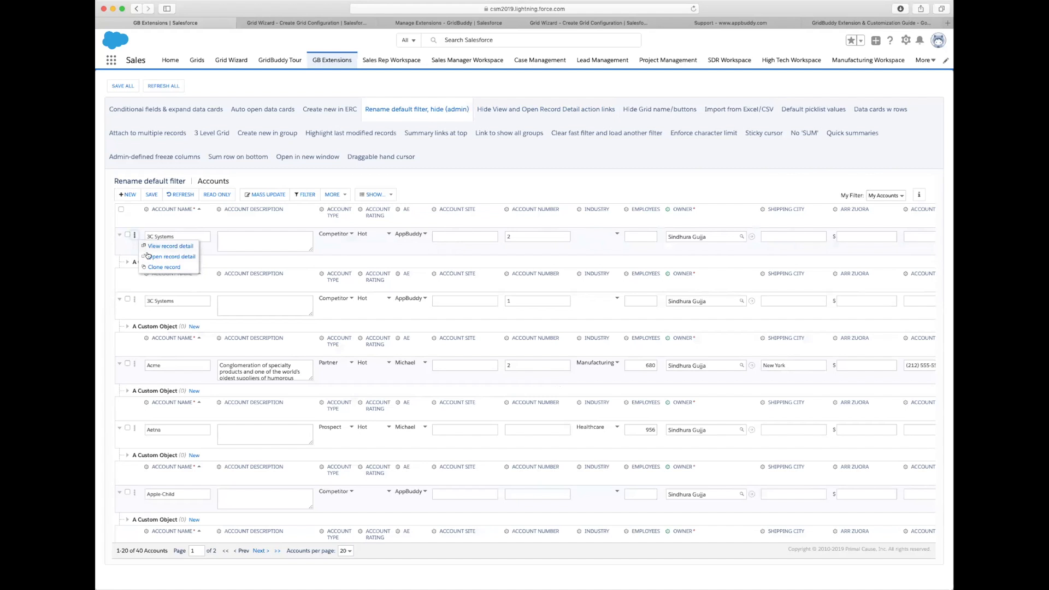
pyautogui.click(505, 105)
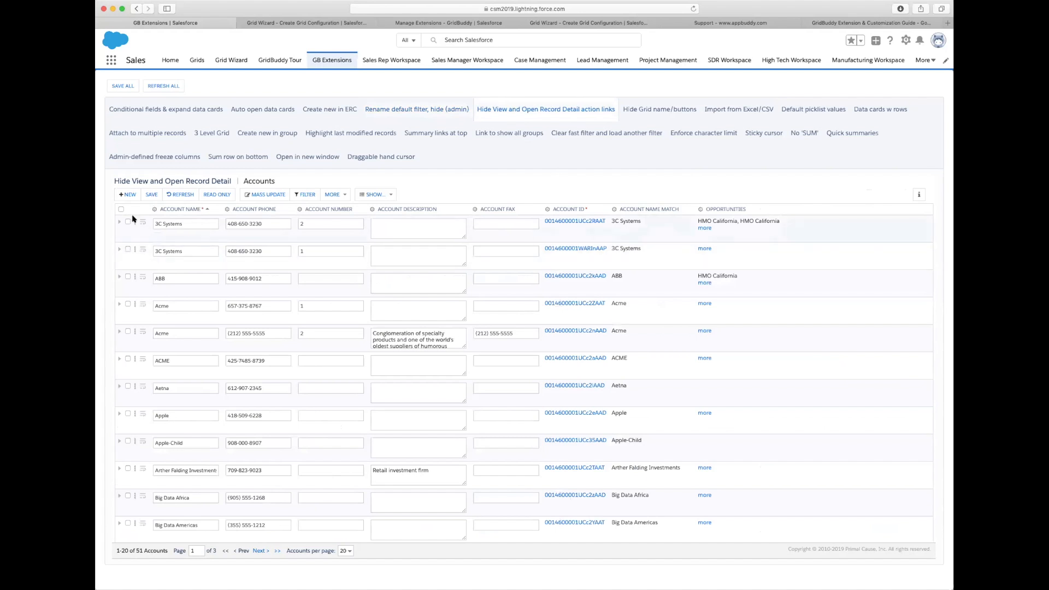
pyautogui.moveTo(134, 221)
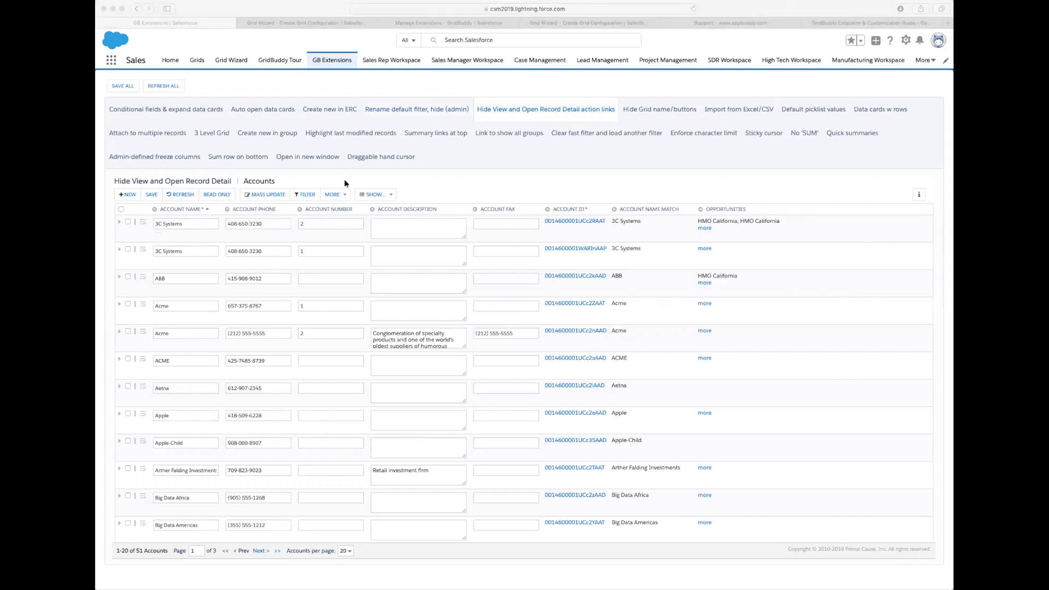
# Step: Open the Hide Grid name/buttons grid and examine its header and reduced set of grid actions
pyautogui.click(391, 199)
pyautogui.click(460, 194)
pyautogui.click(474, 114)
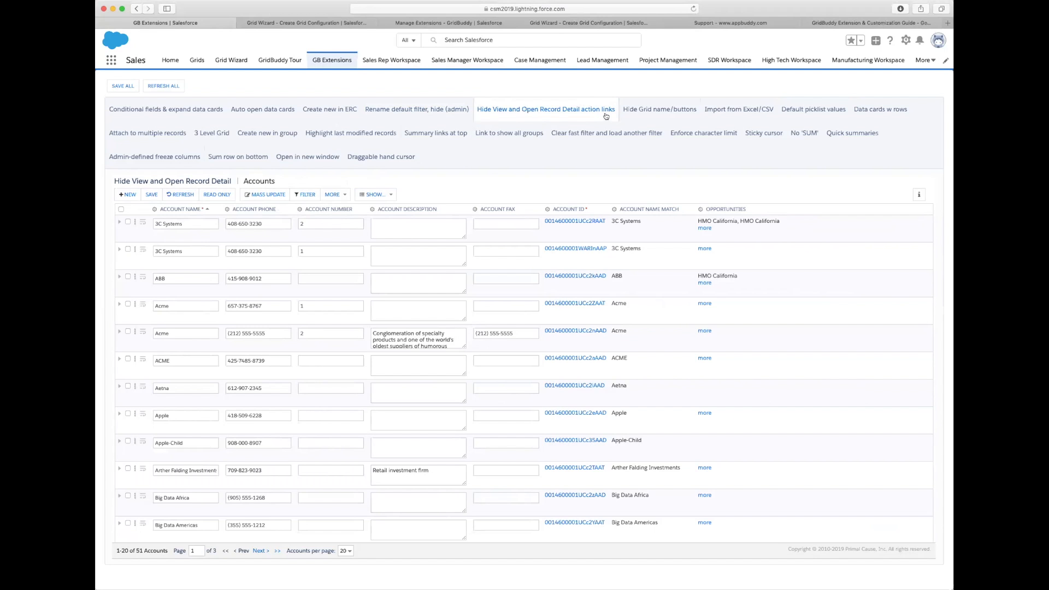
pyautogui.click(659, 107)
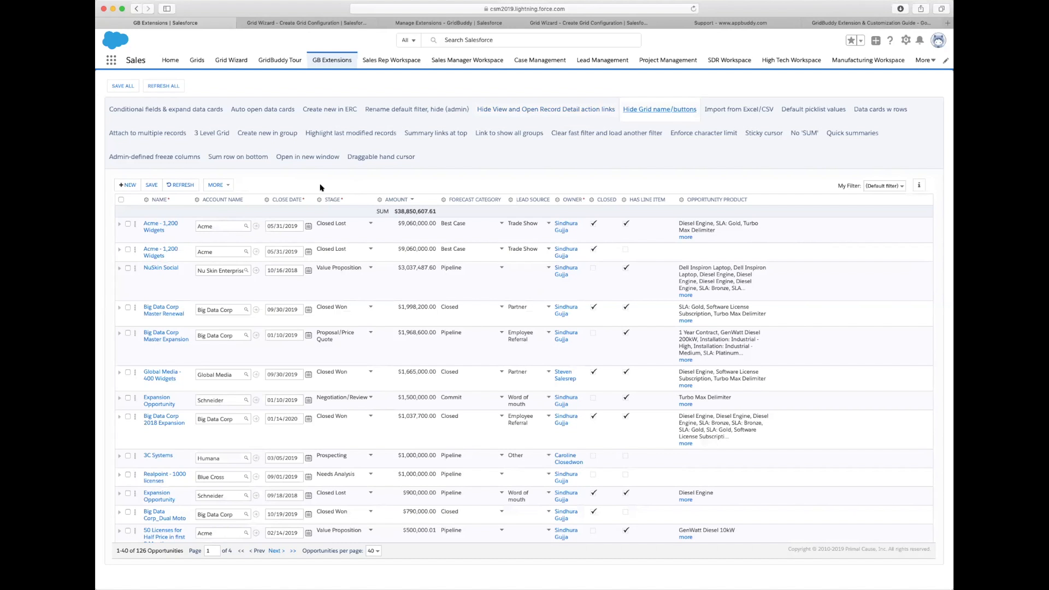
# Step: Open the Import from Excel/CSV grid, view the spreadsheet import popup for opportunities, and cancel it
pyautogui.click(725, 106)
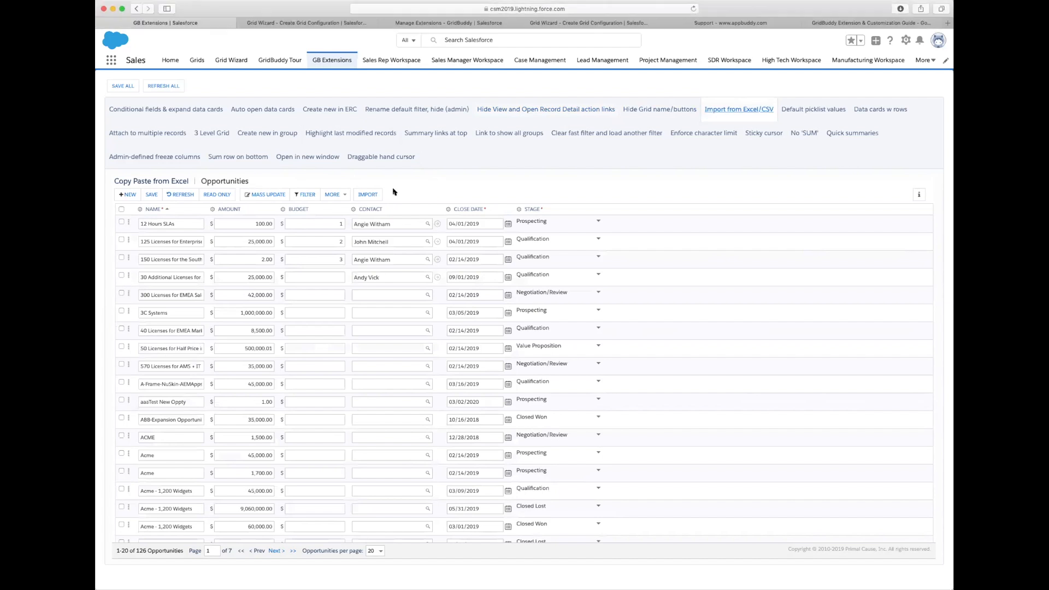
pyautogui.click(375, 195)
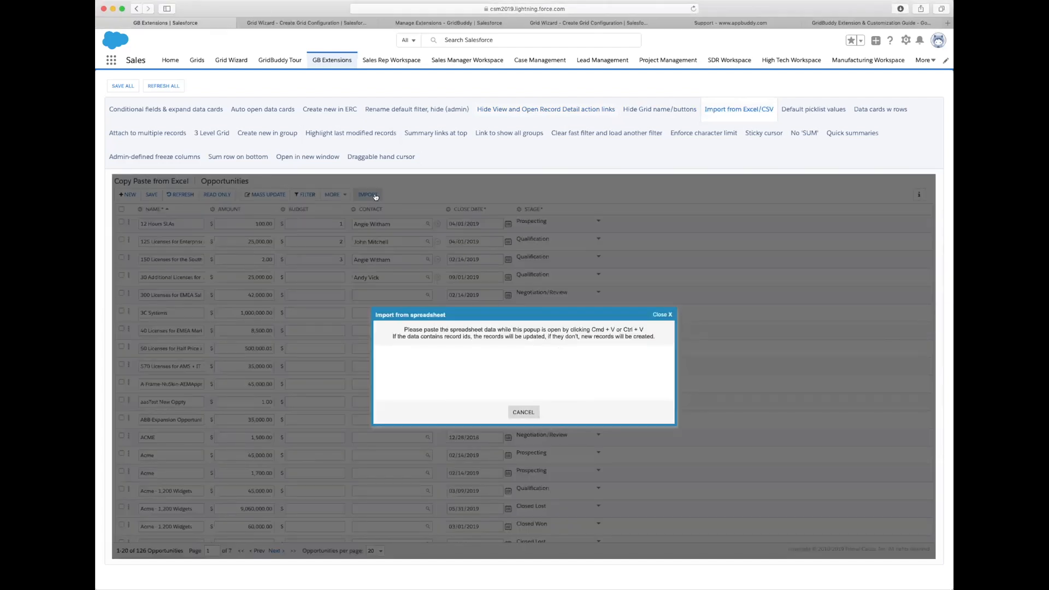
pyautogui.click(515, 412)
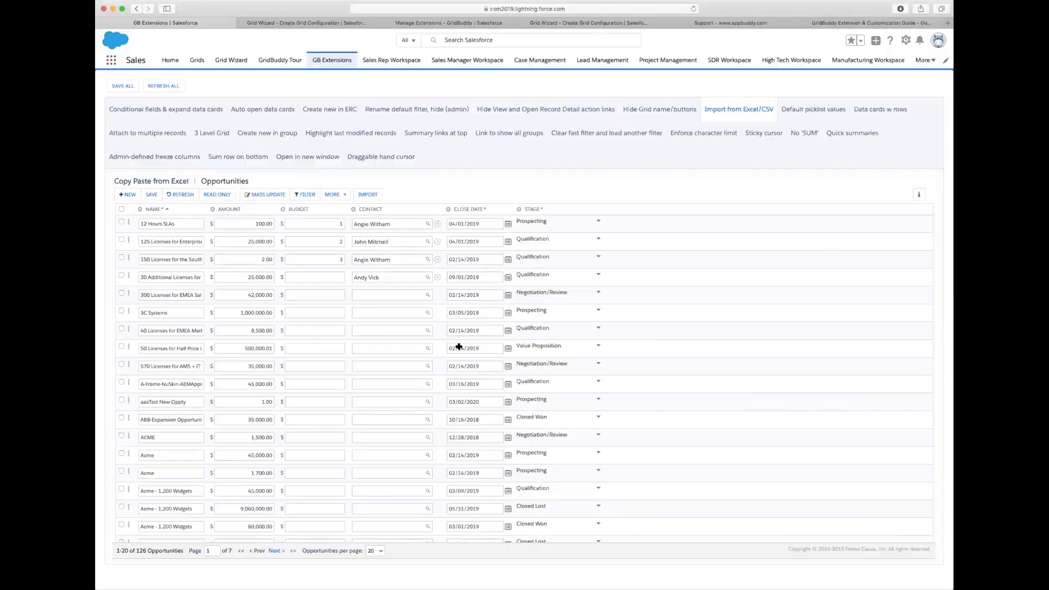
# Step: Switch to the import to grid example workbook in Excel, check the CloseDate column, and copy the range A1:F10 with its headers
pyautogui.press('super+Tab')
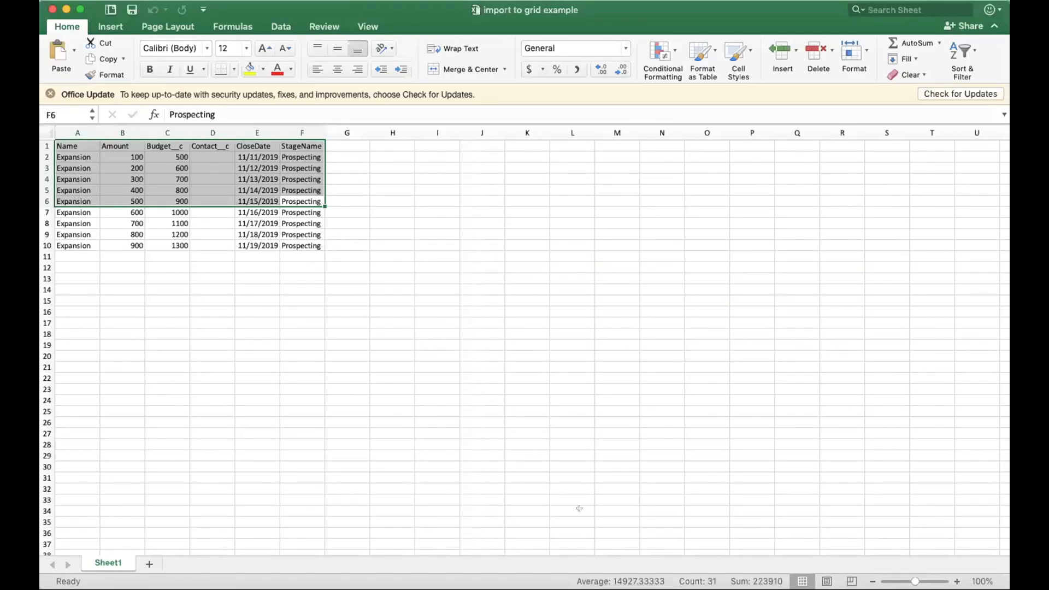
pyautogui.click(569, 509)
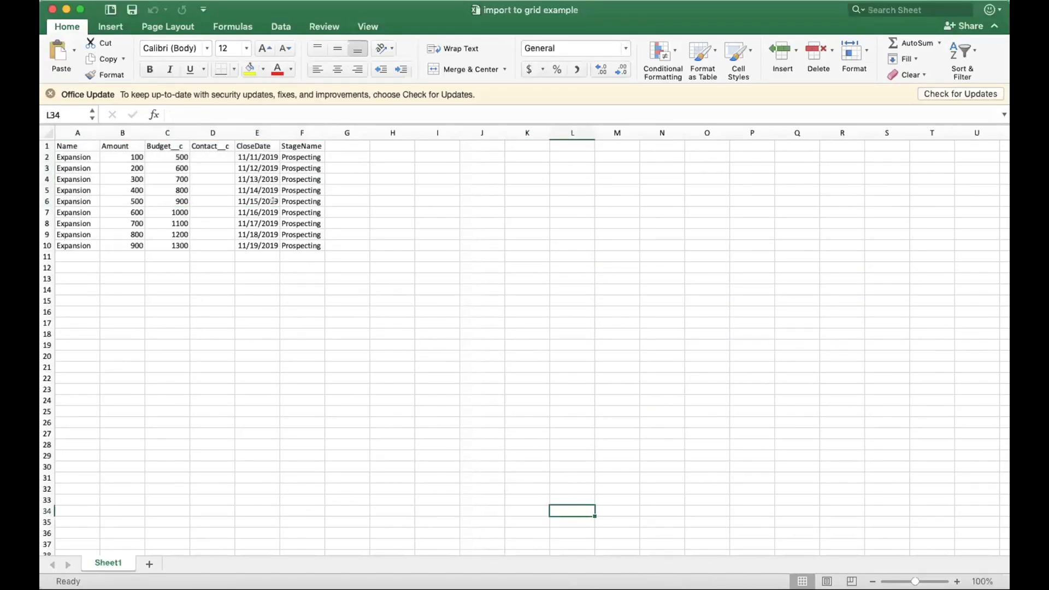
pyautogui.press('super+Tab')
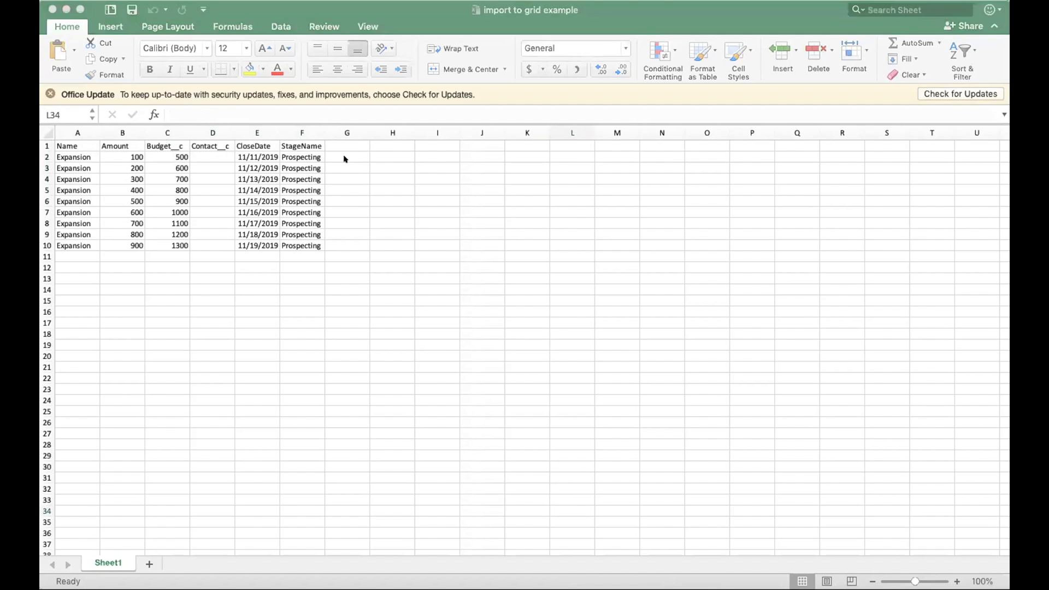
pyautogui.press('super+Tab')
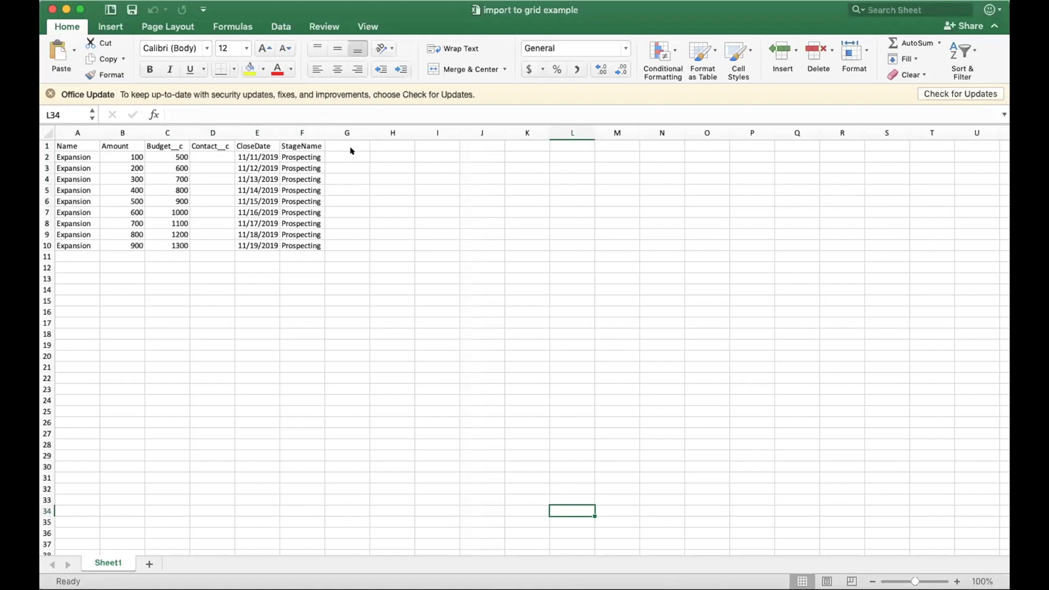
pyautogui.moveTo(258, 158); pyautogui.dragTo(256, 249)
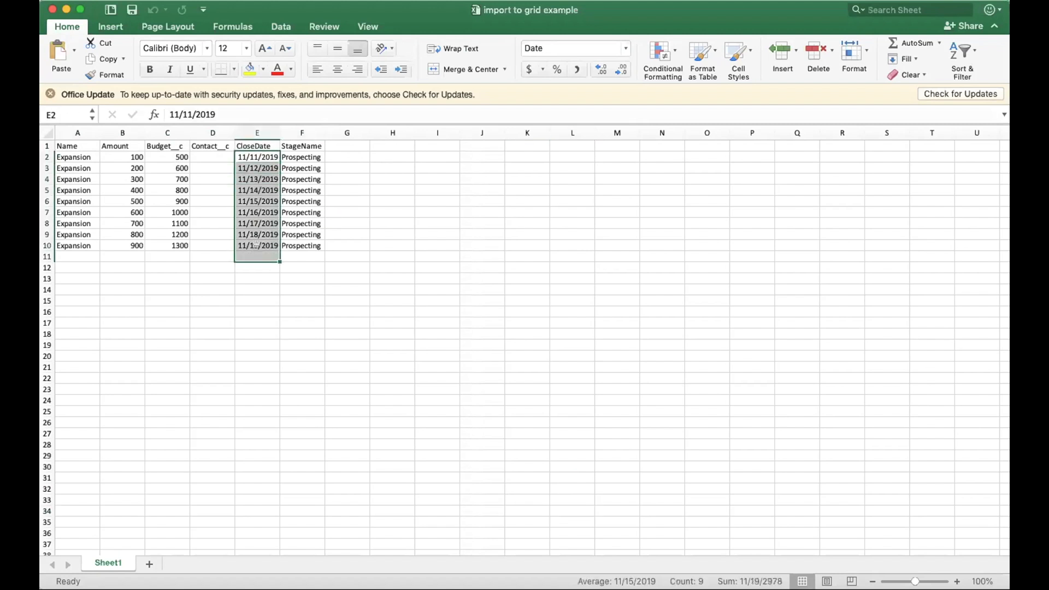
pyautogui.click(256, 297)
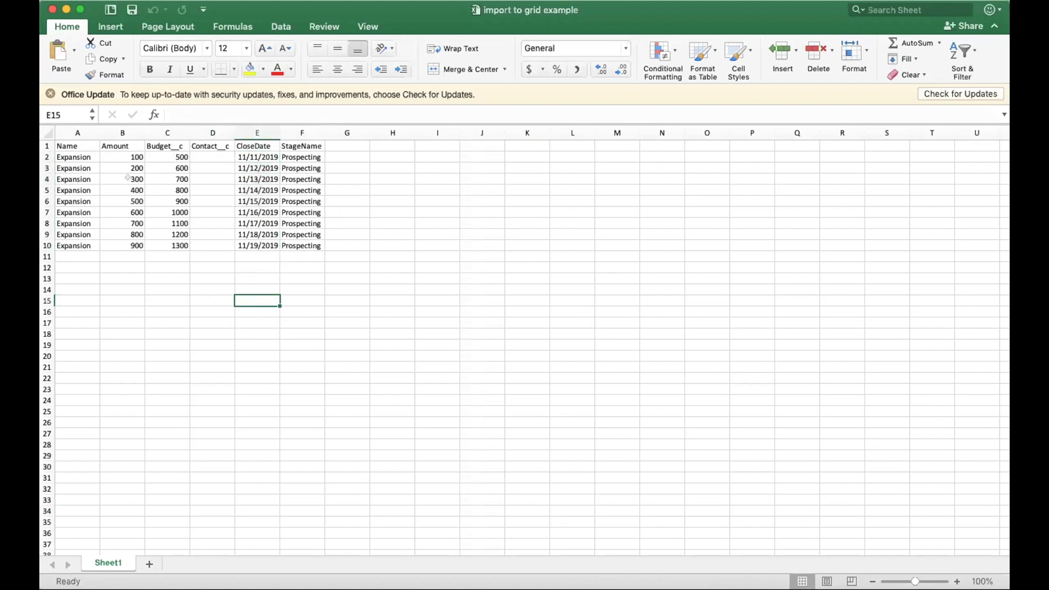
pyautogui.moveTo(79, 142); pyautogui.dragTo(295, 240)
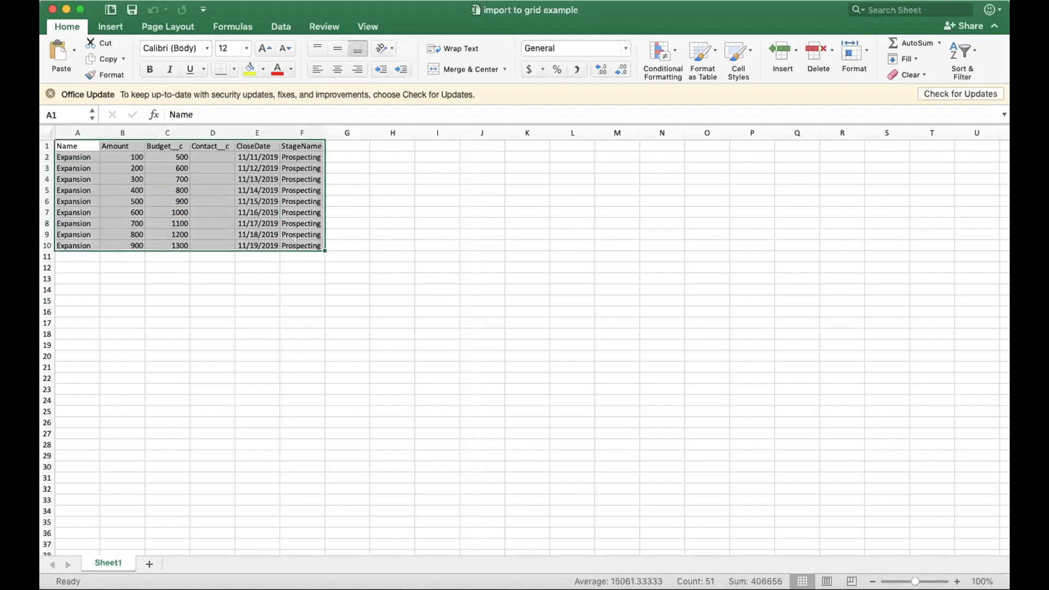
pyautogui.press('super+c')
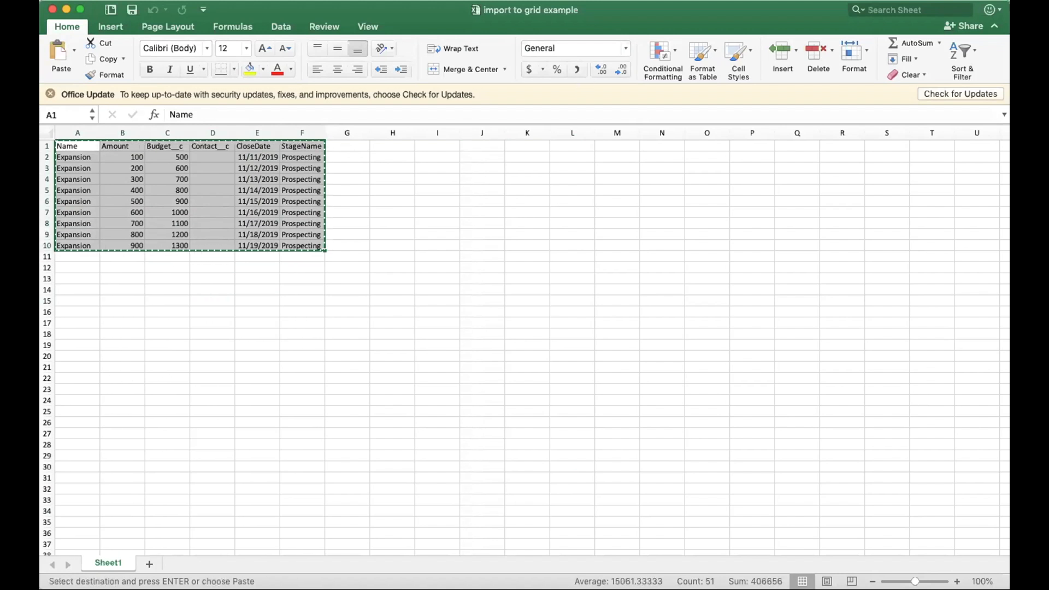
# Step: Switch back to Salesforce, import the copied spreadsheet rows as new opportunities, and check the first new row's Contact and Close Date fields
pyautogui.press('super+Tab')
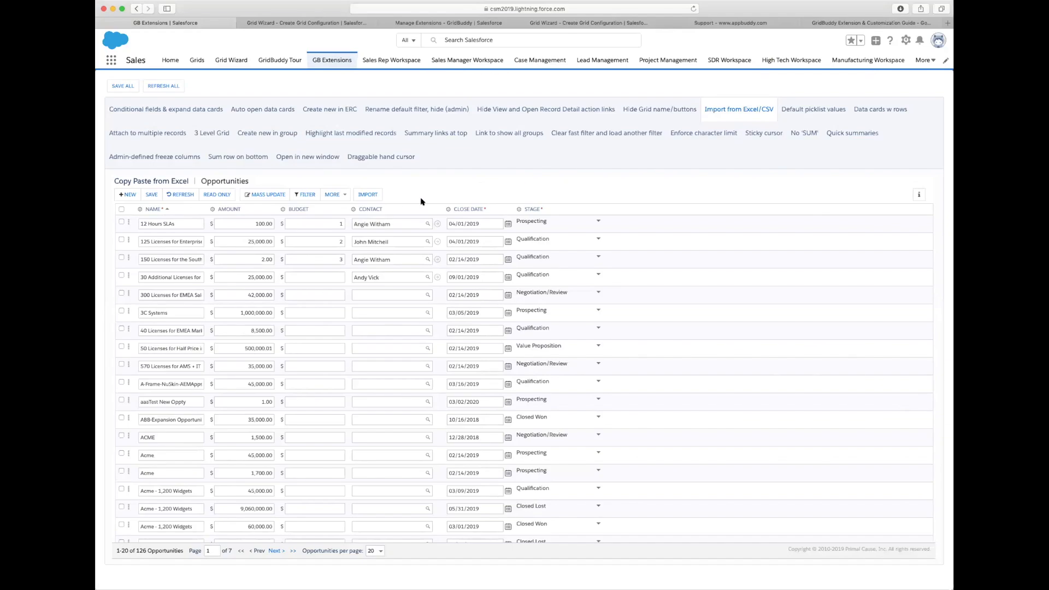
pyautogui.click(368, 195)
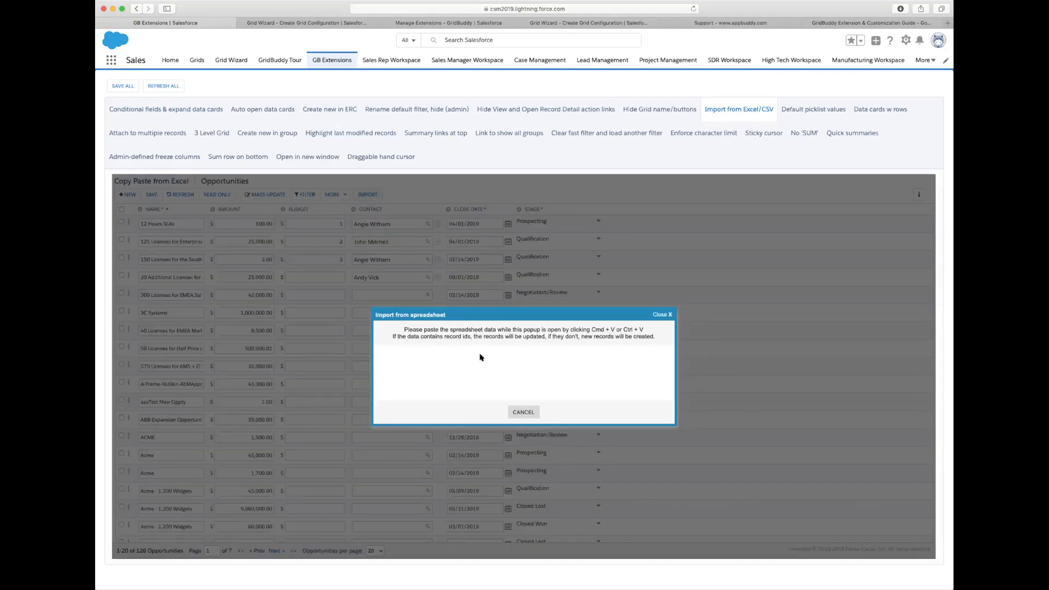
pyautogui.press('super+v')
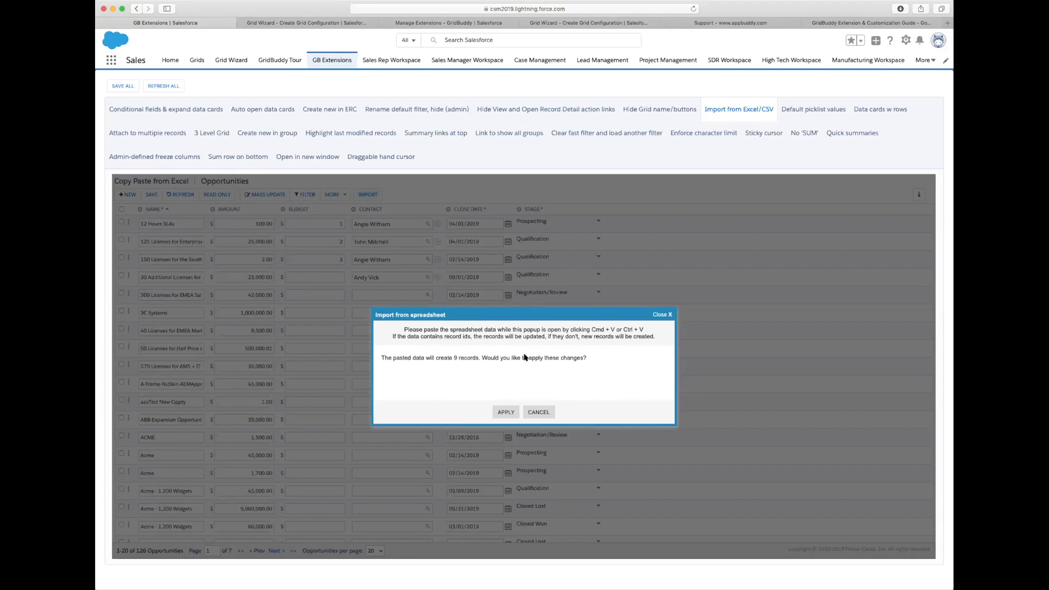
pyautogui.click(506, 414)
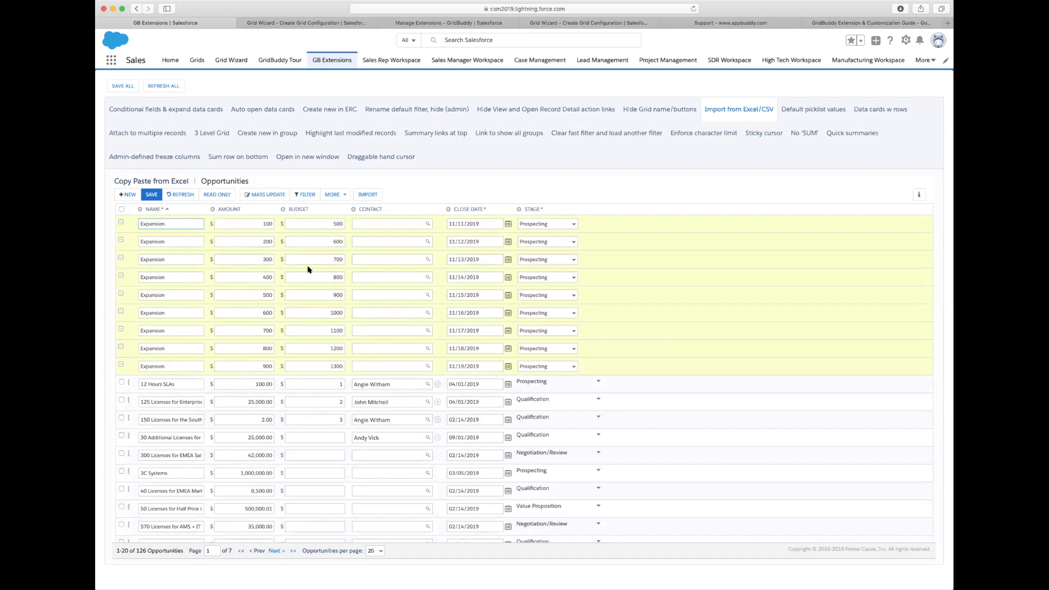
pyautogui.click(399, 221)
pyautogui.click(478, 224)
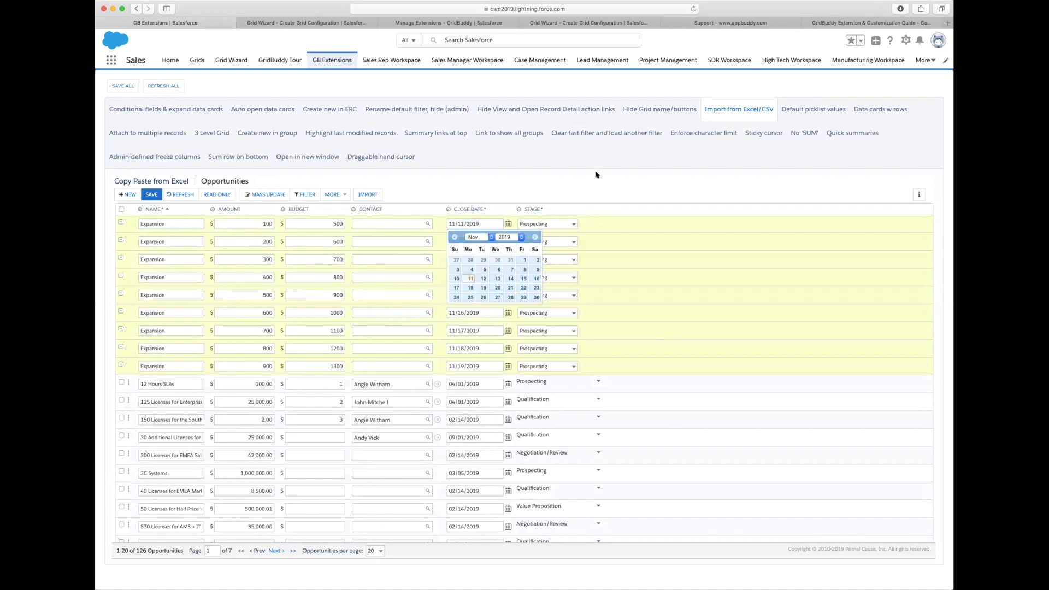
# Step: Open the Default picklist values grid and add two new account rows to check the prefilled Account Type and AE picklists
pyautogui.click(811, 110)
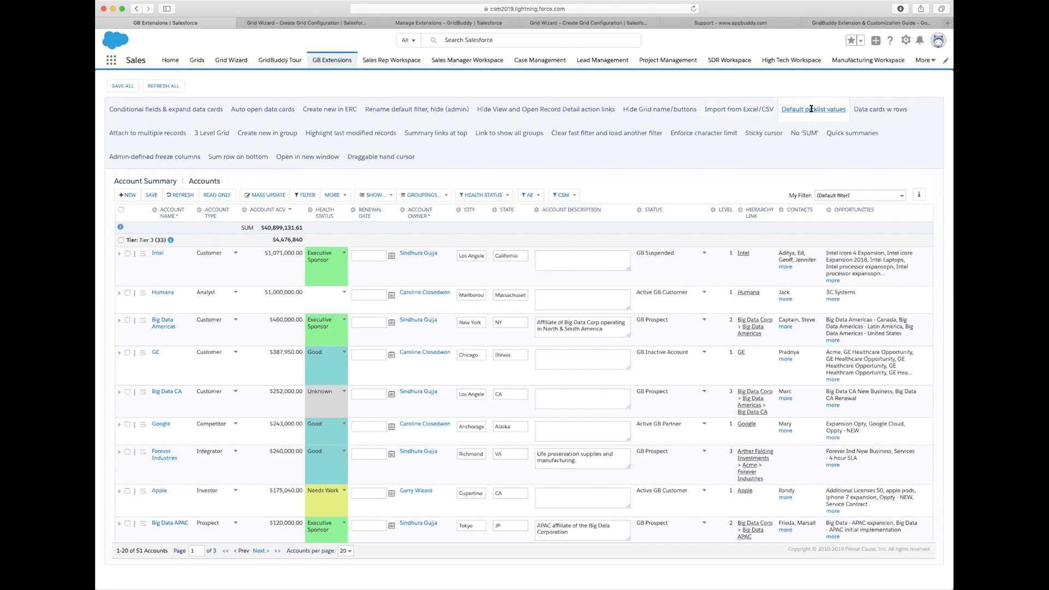
pyautogui.click(128, 194)
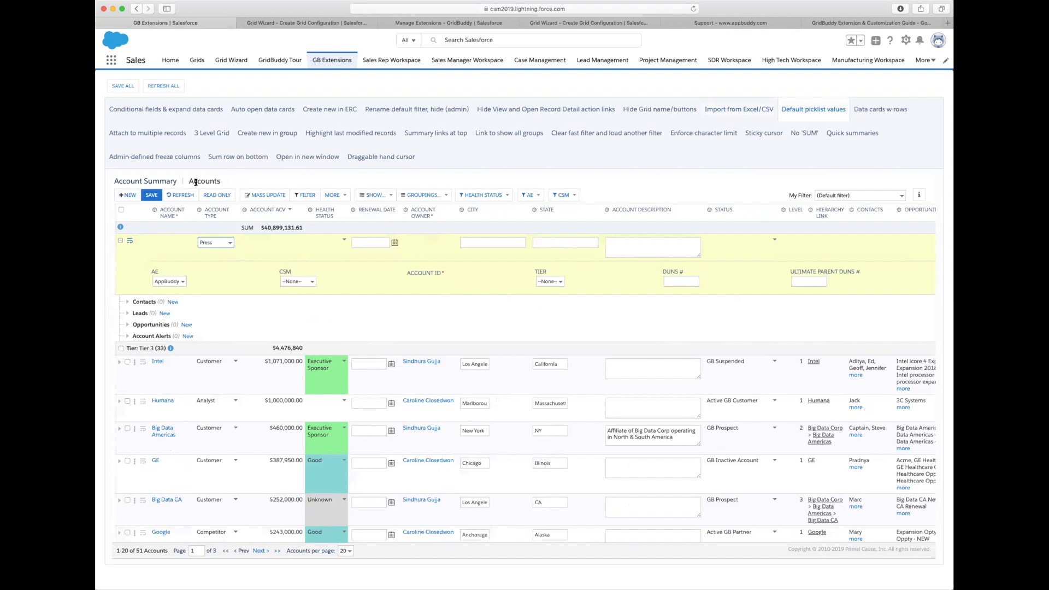
pyautogui.moveTo(189, 179); pyautogui.dragTo(221, 179)
pyautogui.click(132, 194)
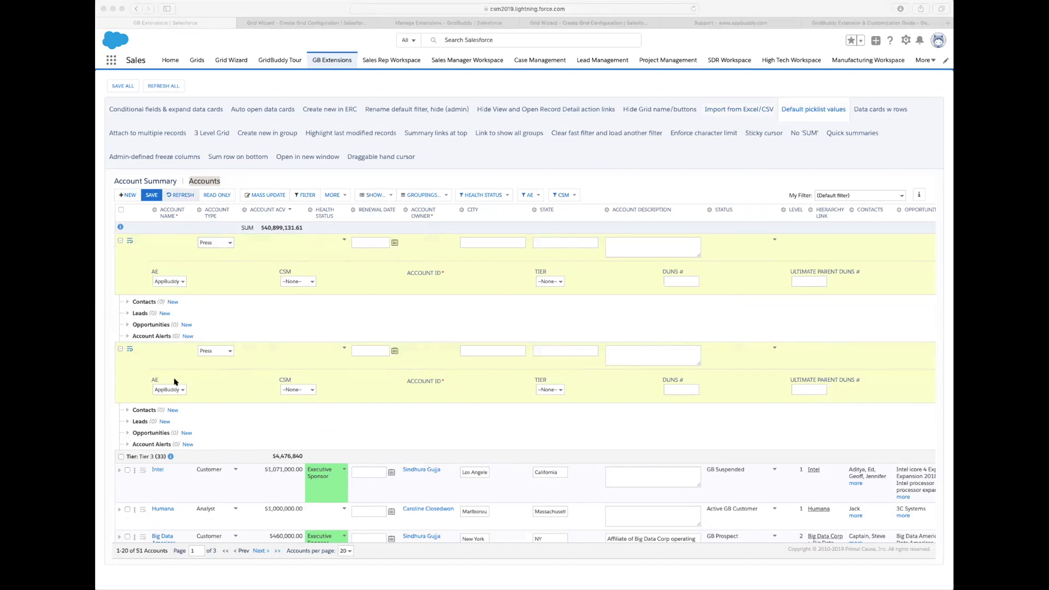
pyautogui.click(186, 403)
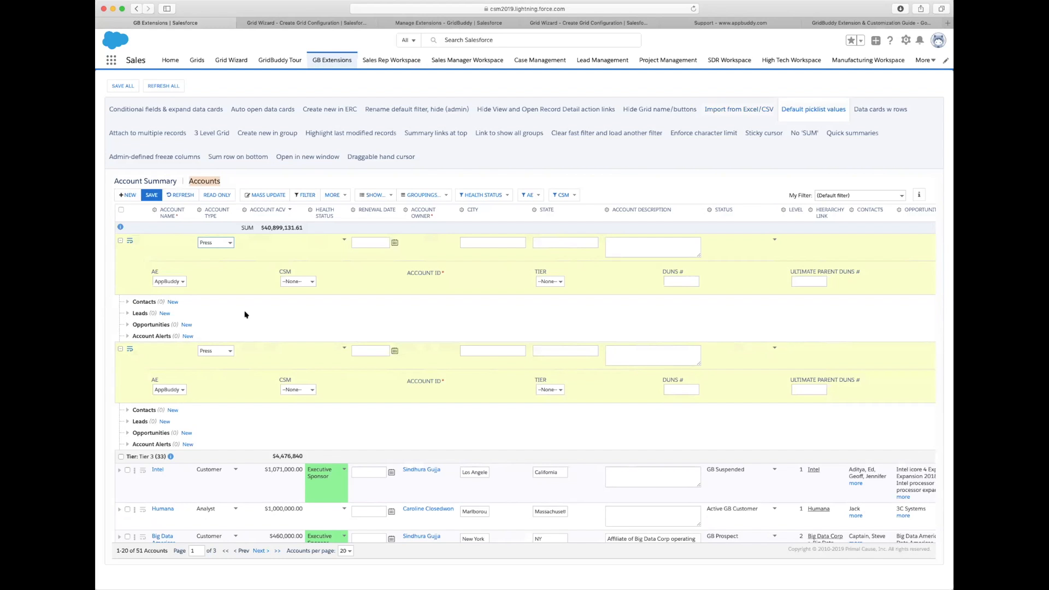
# Step: Open the Data cards w rows grid and briefly expand the first 3C Systems account's data card
pyautogui.click(883, 107)
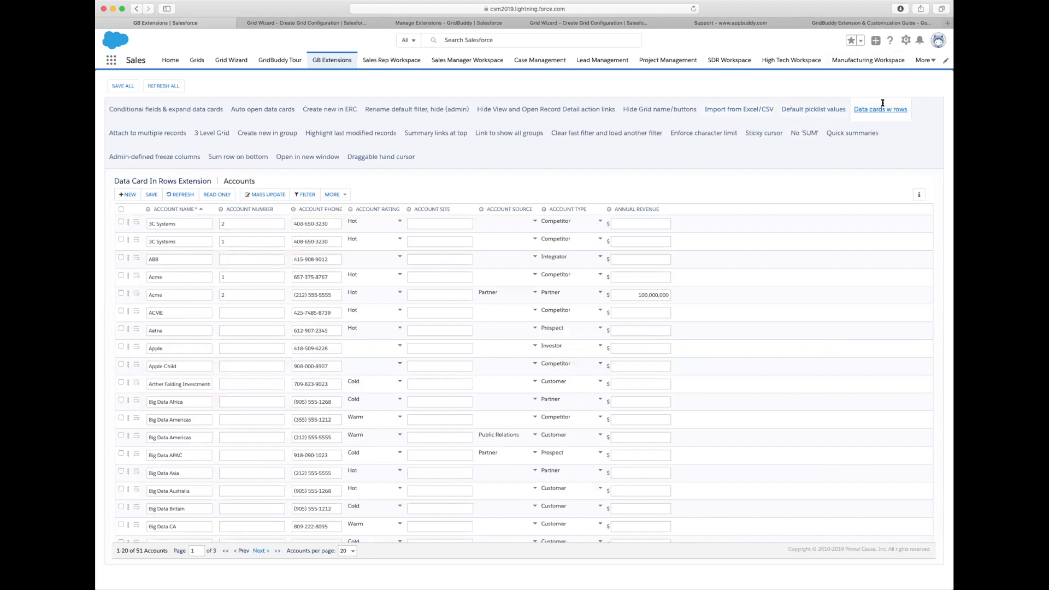
pyautogui.click(136, 224)
pyautogui.click(136, 224)
# Step: Remove the two unsaved account rows from the Default picklist values grid and expand the Intel account's data card
pyautogui.click(804, 109)
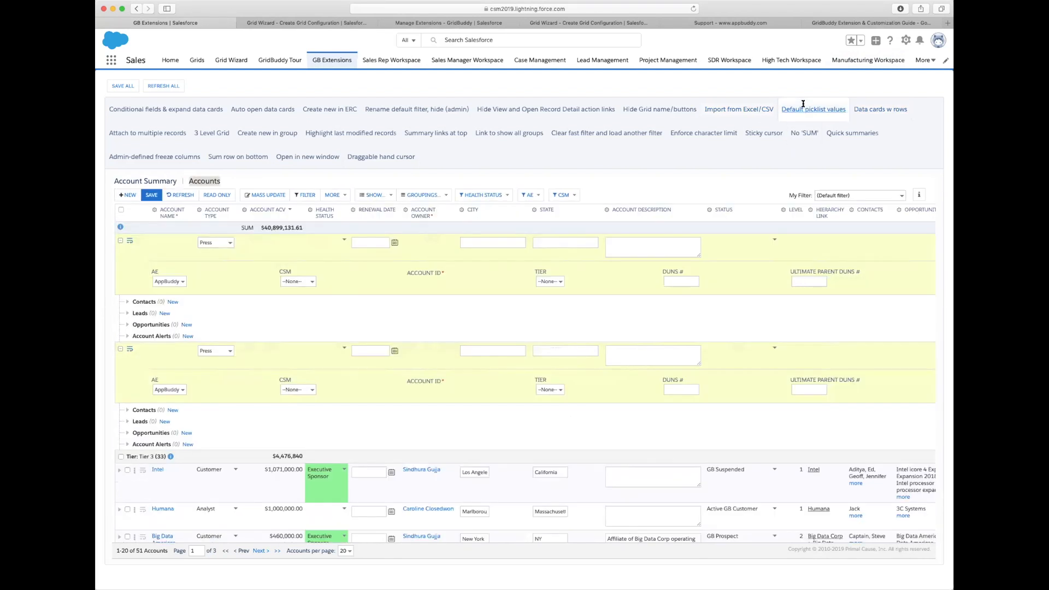
pyautogui.click(121, 241)
pyautogui.click(121, 241)
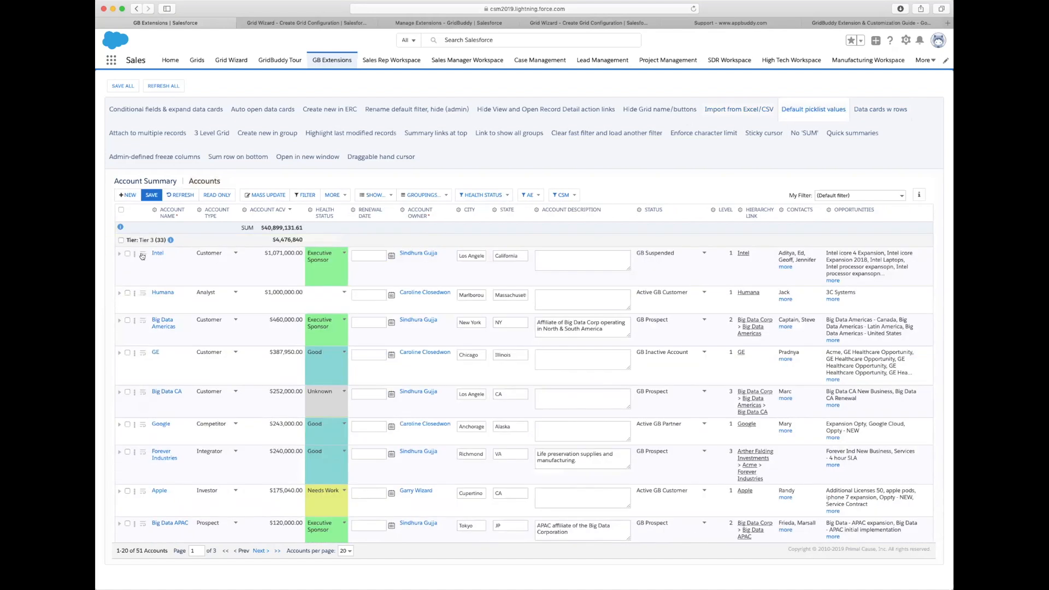
pyautogui.click(142, 256)
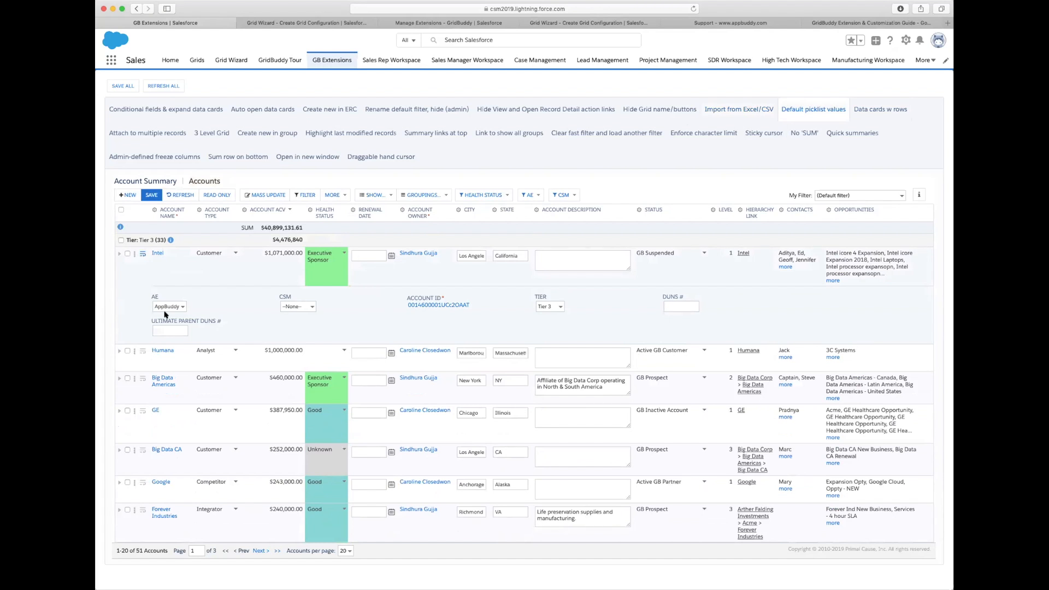
pyautogui.click(934, 345)
# Step: Return to the Data cards w rows grid and expand the first 3C Systems account's data card to view its sections
pyautogui.click(870, 114)
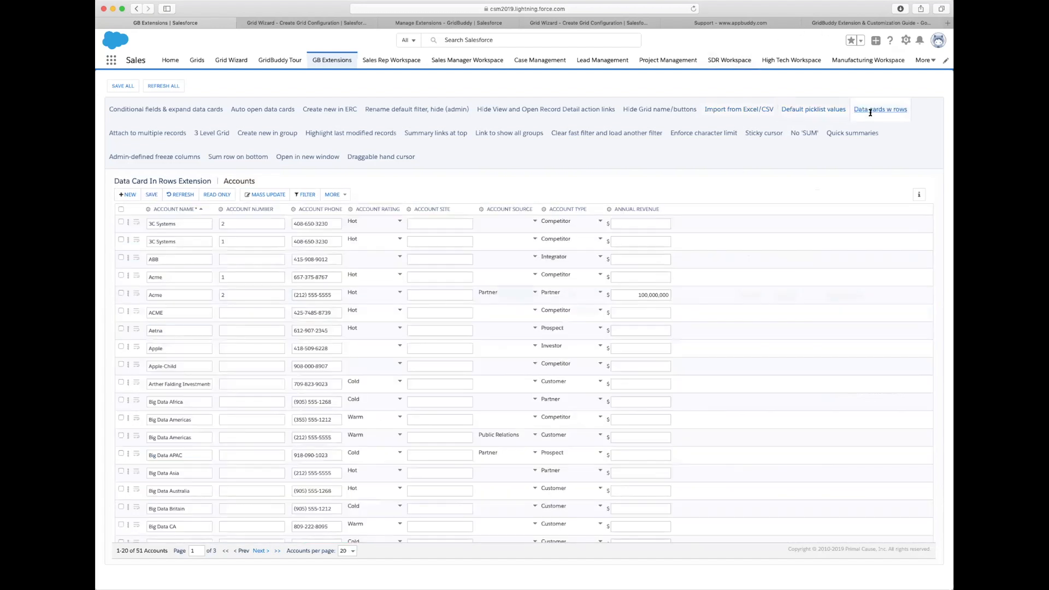
pyautogui.click(136, 224)
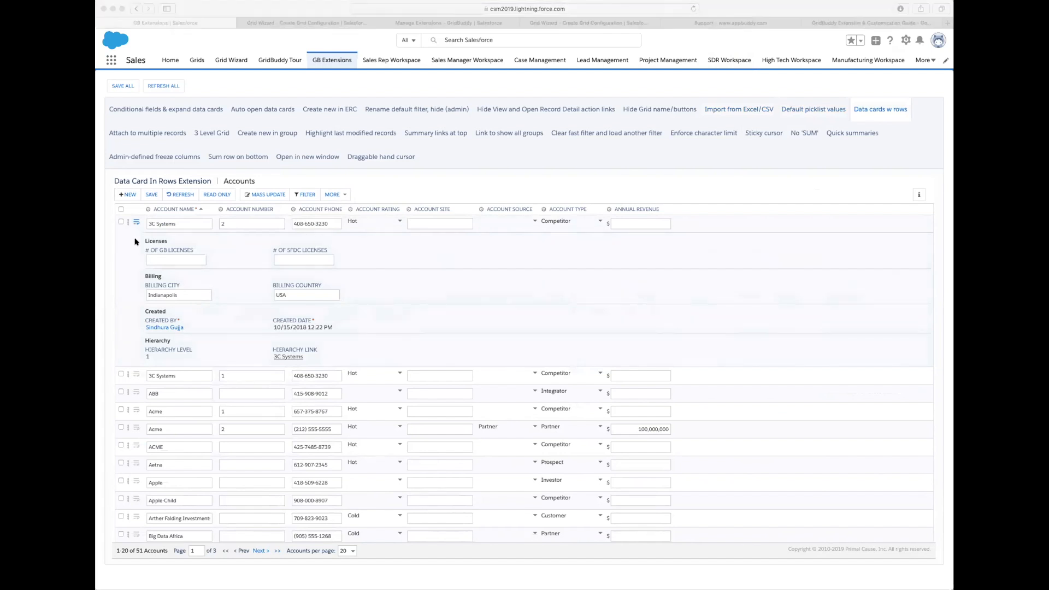
pyautogui.click(125, 263)
pyautogui.click(138, 277)
pyautogui.click(535, 311)
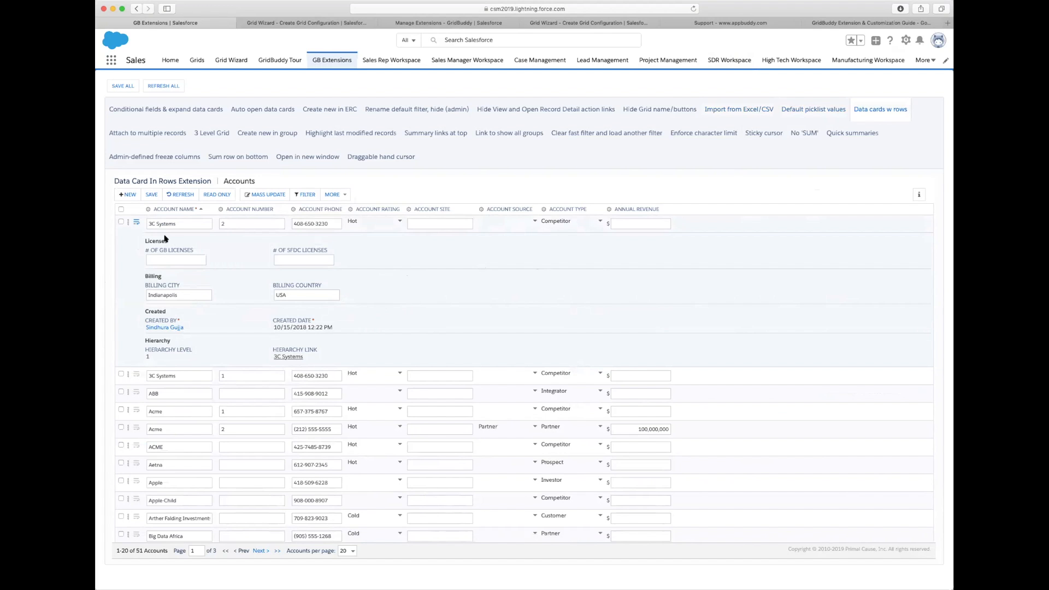
# Step: Point out the Licenses section heading in the first 3C Systems data card and collapse the card
pyautogui.moveTo(167, 241); pyautogui.dragTo(145, 241)
pyautogui.click(196, 241)
pyautogui.click(136, 222)
pyautogui.click(136, 221)
pyautogui.click(136, 221)
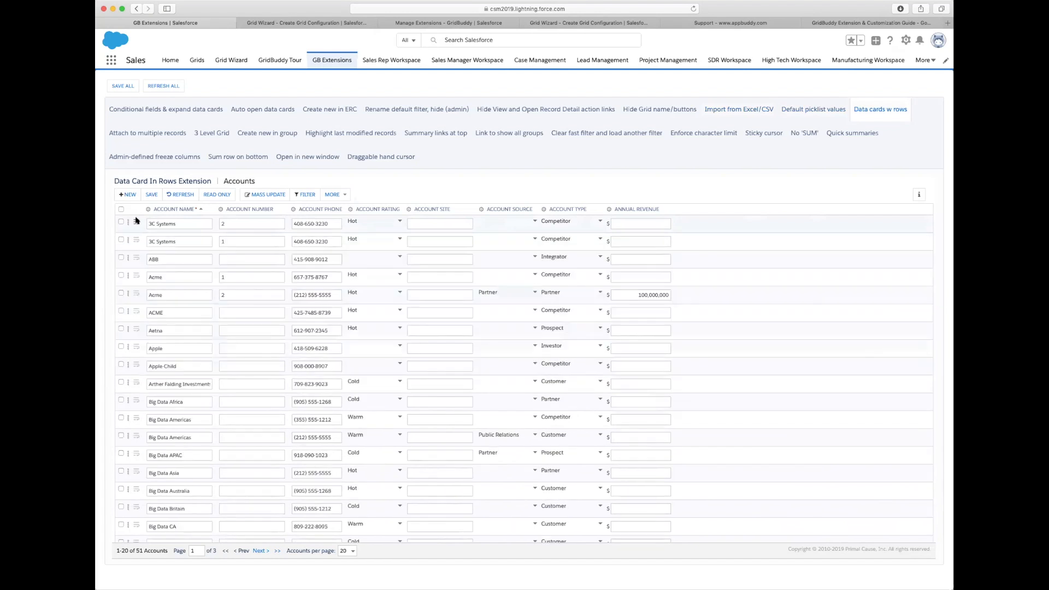
# Step: Open the Attach to multiple records grid and select the first six opportunities, from 12 Hours SLAs through 3C Systems
pyautogui.click(165, 132)
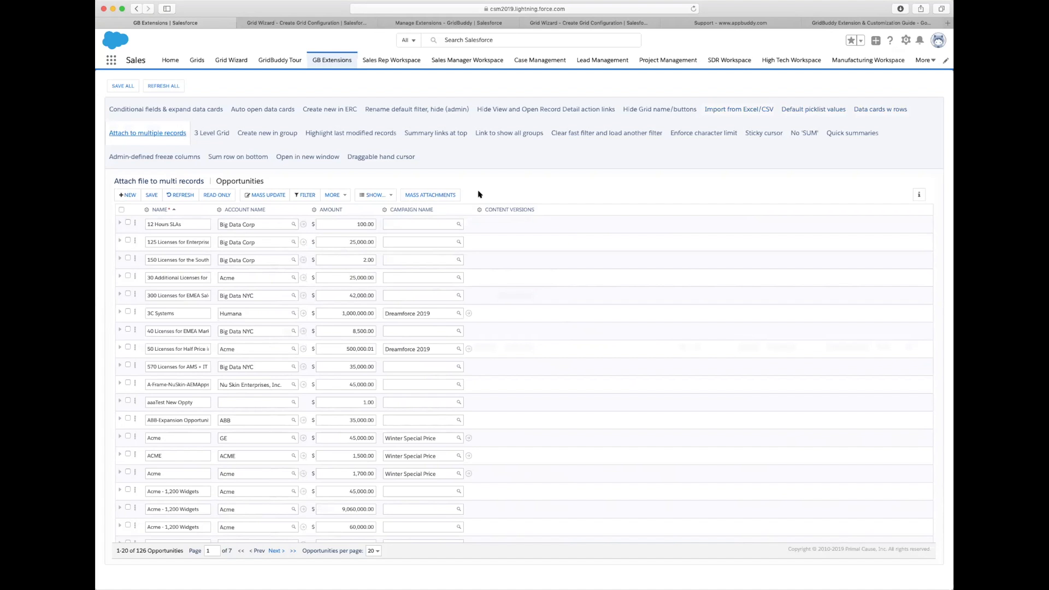
pyautogui.click(446, 196)
pyautogui.click(463, 203)
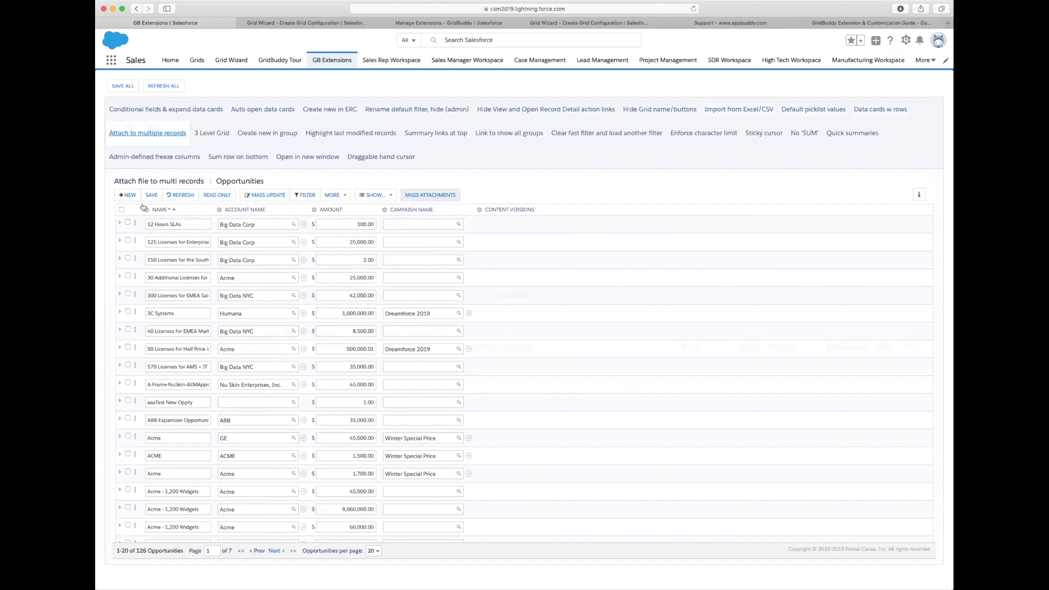
pyautogui.click(128, 223)
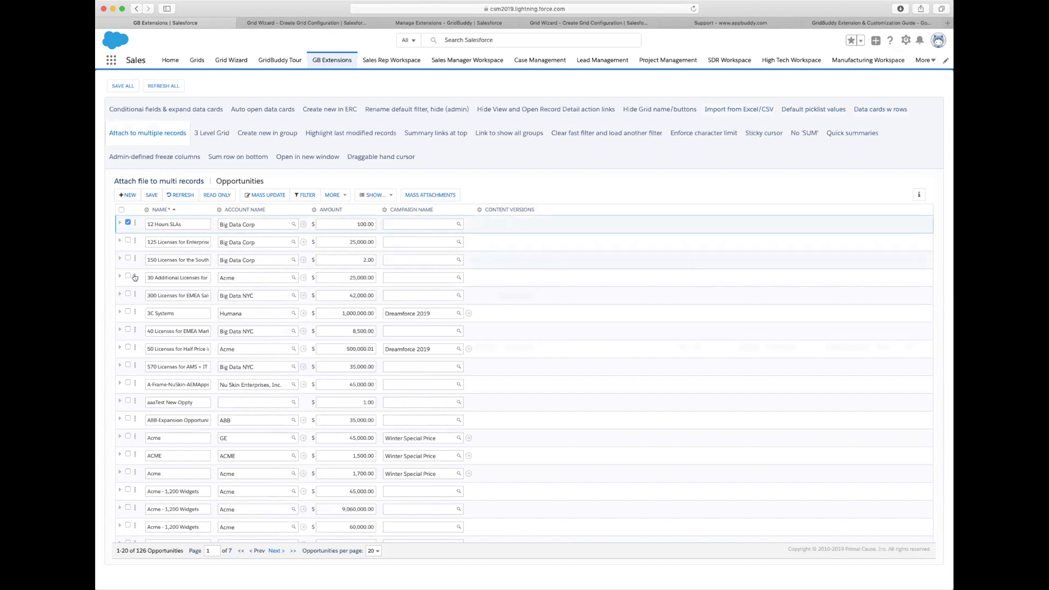
pyautogui.keyDown('shift'); pyautogui.click(128, 312); pyautogui.keyUp('shift')
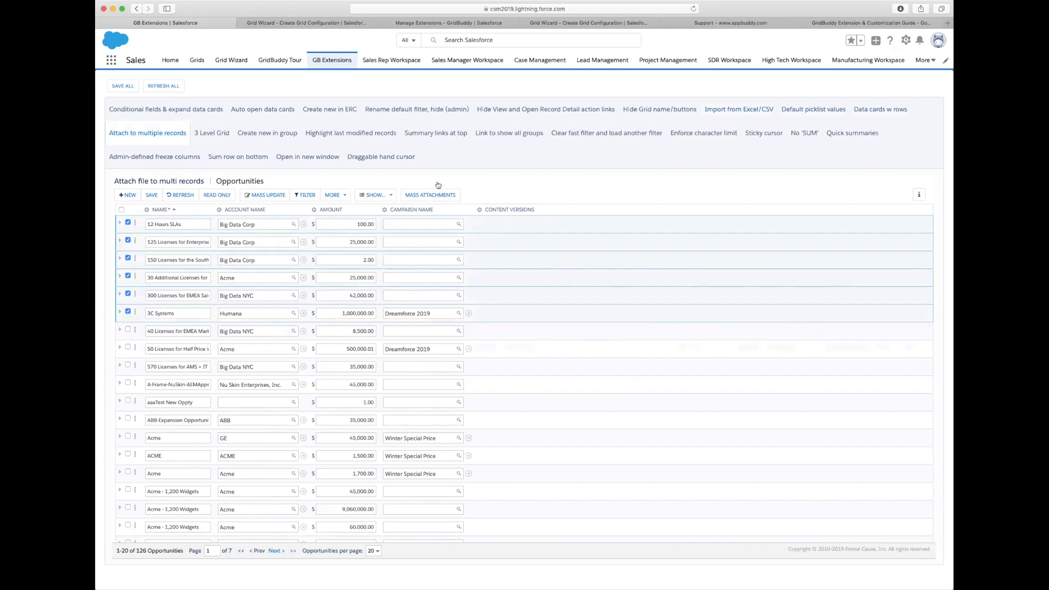
# Step: Upload a file to the six selected opportunities with Mass Attachments and close the popup
pyautogui.click(427, 197)
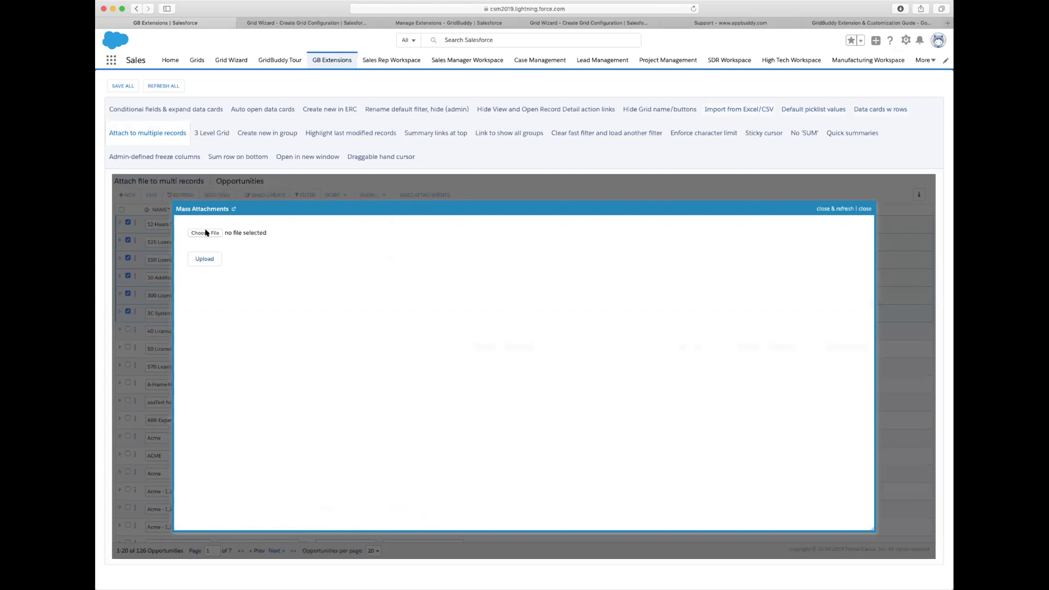
pyautogui.click(206, 233)
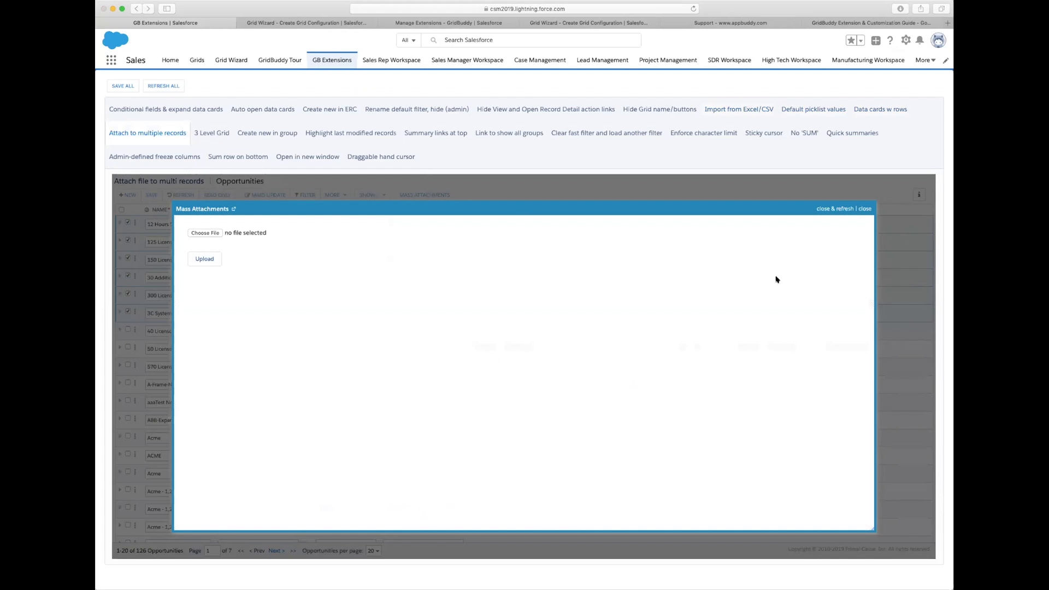
pyautogui.click(648, 264)
pyautogui.click(212, 231)
pyautogui.doubleClick(325, 173)
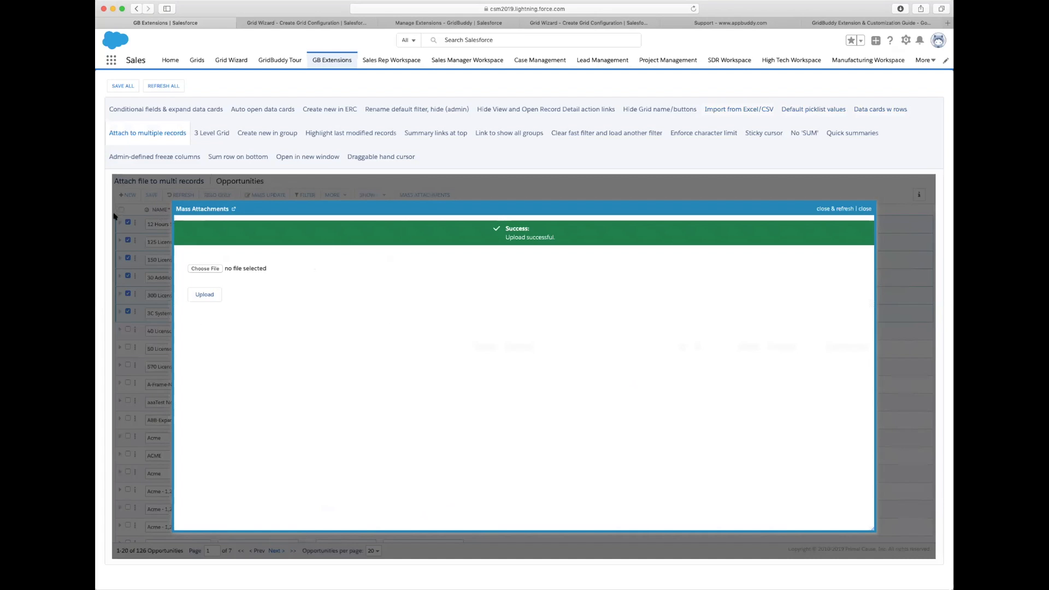
pyautogui.click(140, 327)
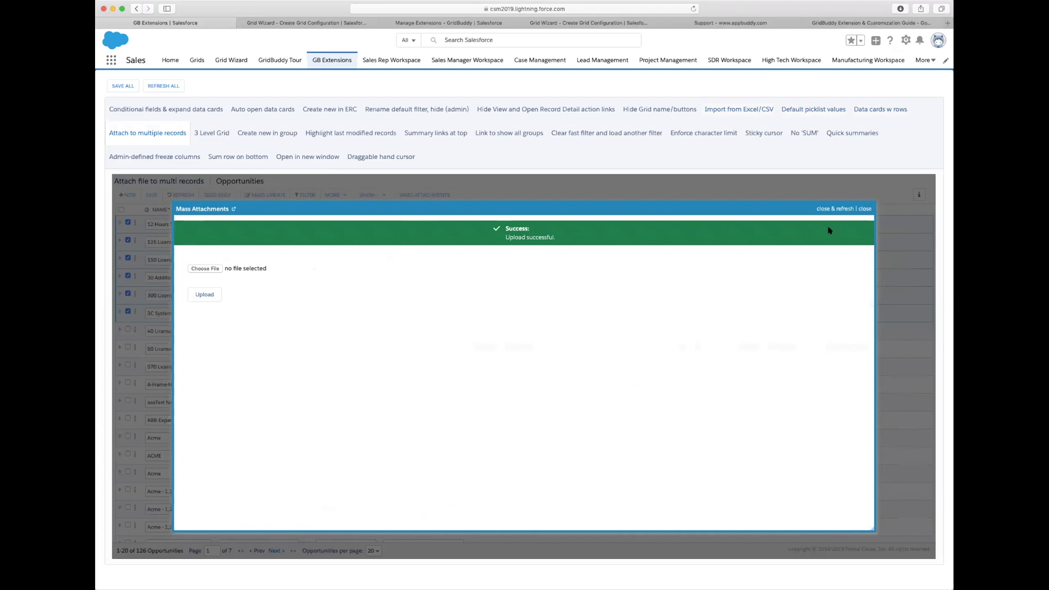
pyautogui.click(864, 208)
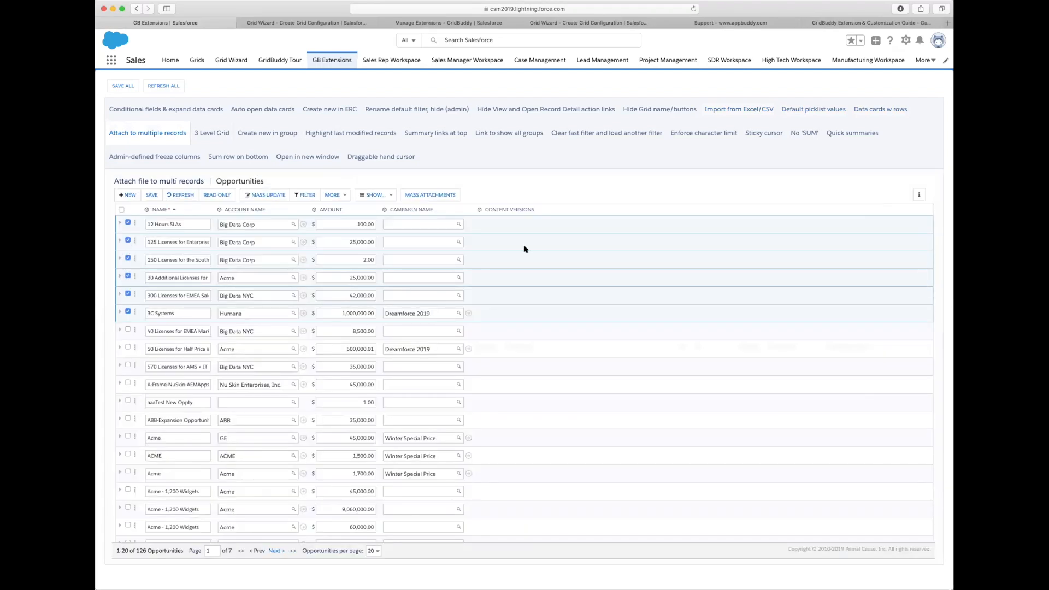
# Step: Open the 12 Hours SLAs opportunity's record detail in a new tab and check its Notes & Attachments for the uploaded file
pyautogui.click(135, 224)
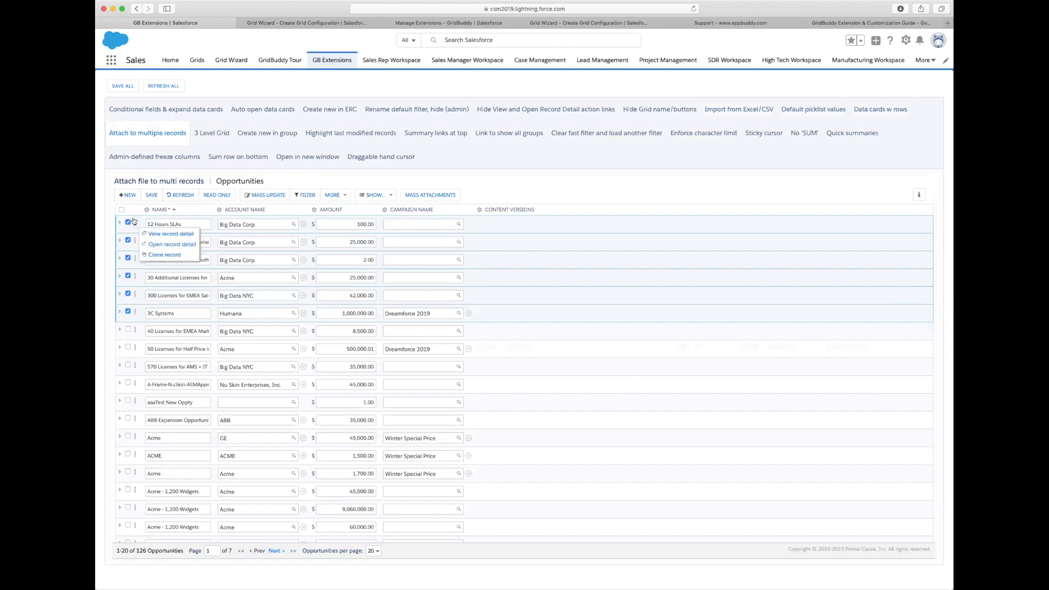
pyautogui.click(169, 236)
pyautogui.click(169, 84)
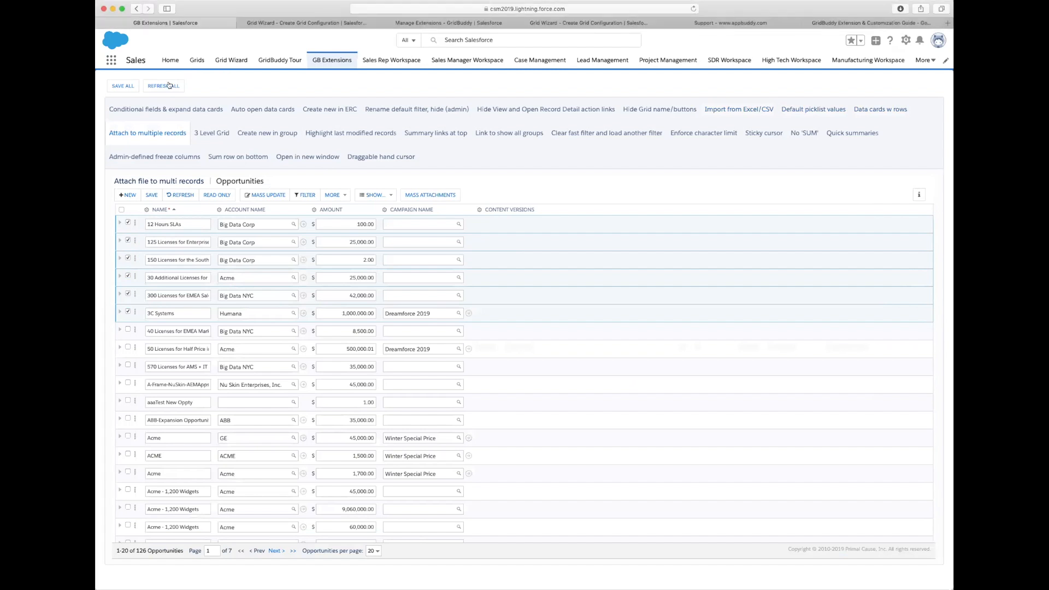
pyautogui.click(135, 224)
pyautogui.click(159, 245)
pyautogui.click(272, 23)
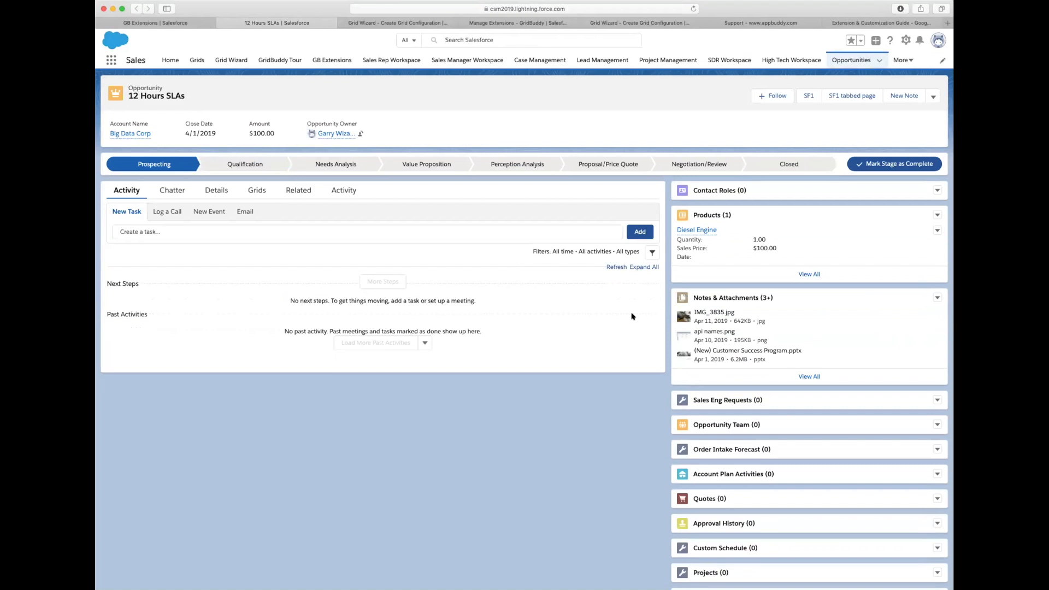
pyautogui.press('super+Tab')
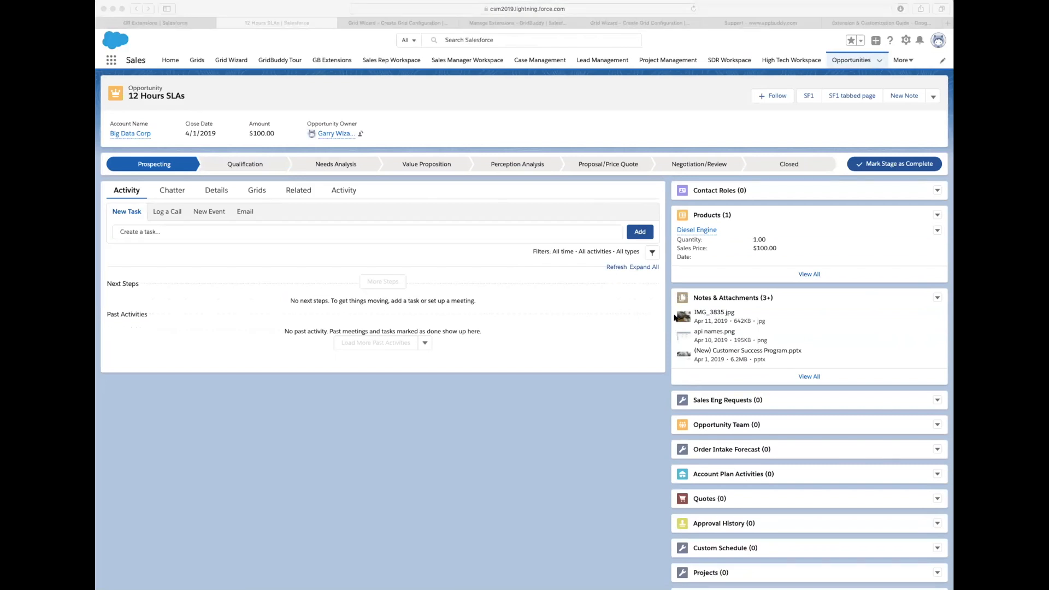
pyautogui.click(791, 328)
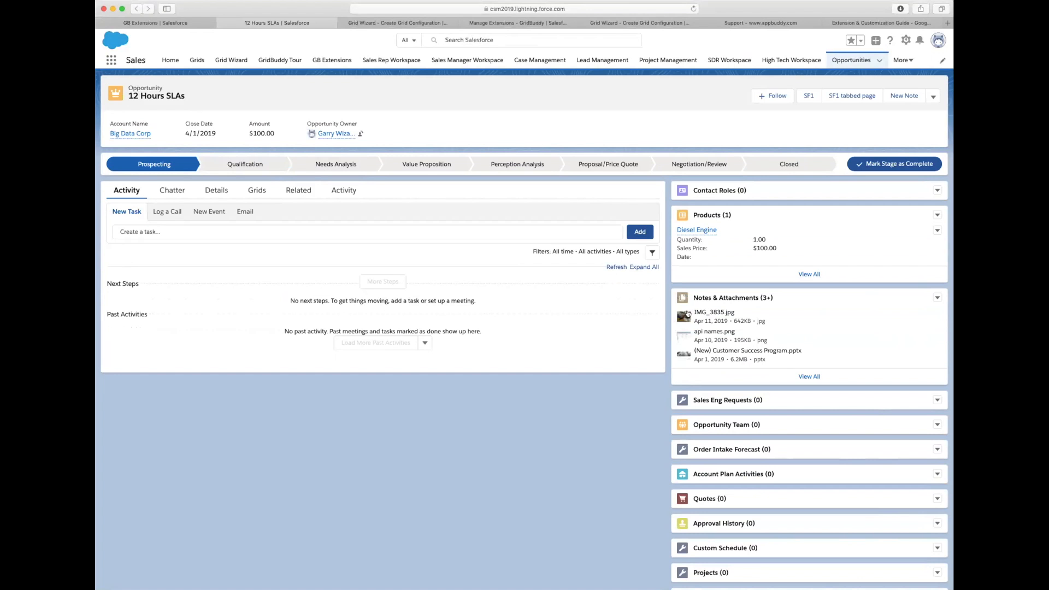
# Step: Return to the GB Extensions page and view the row actions for the 12 Hours SLAs opportunity
pyautogui.click(158, 23)
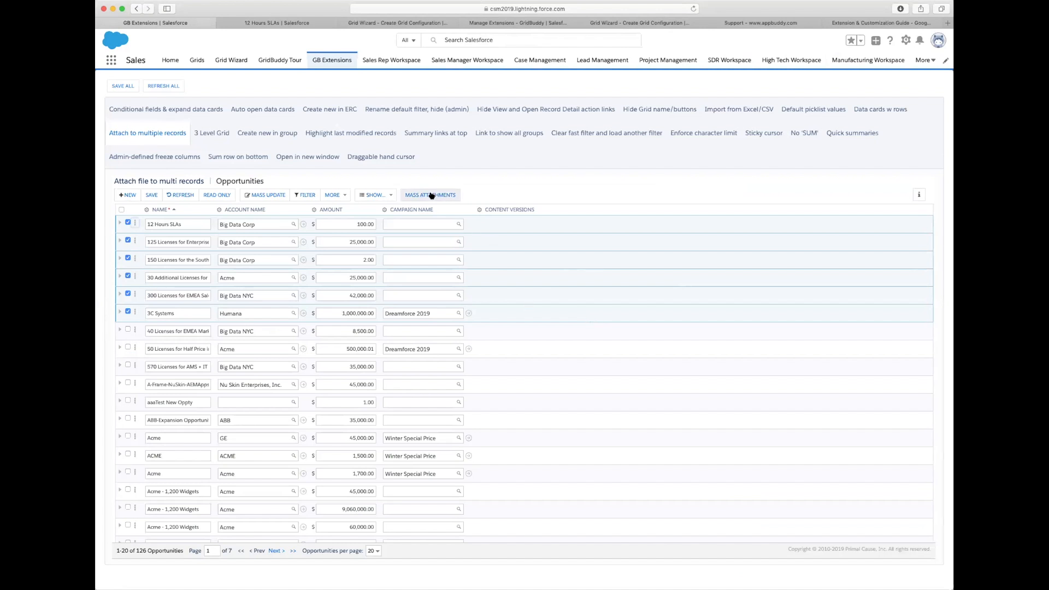
pyautogui.click(135, 224)
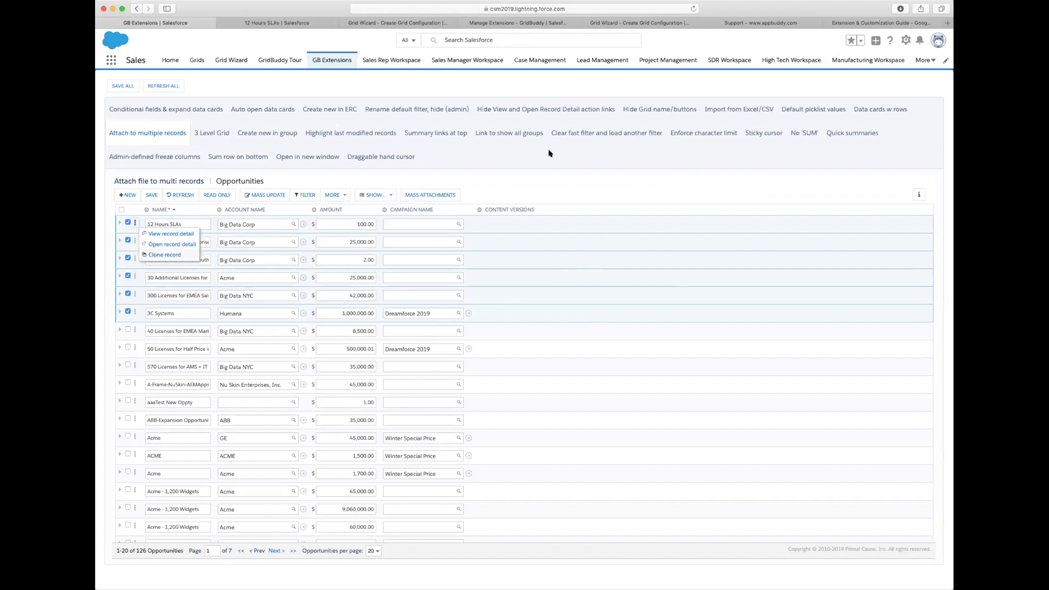
pyautogui.click(538, 194)
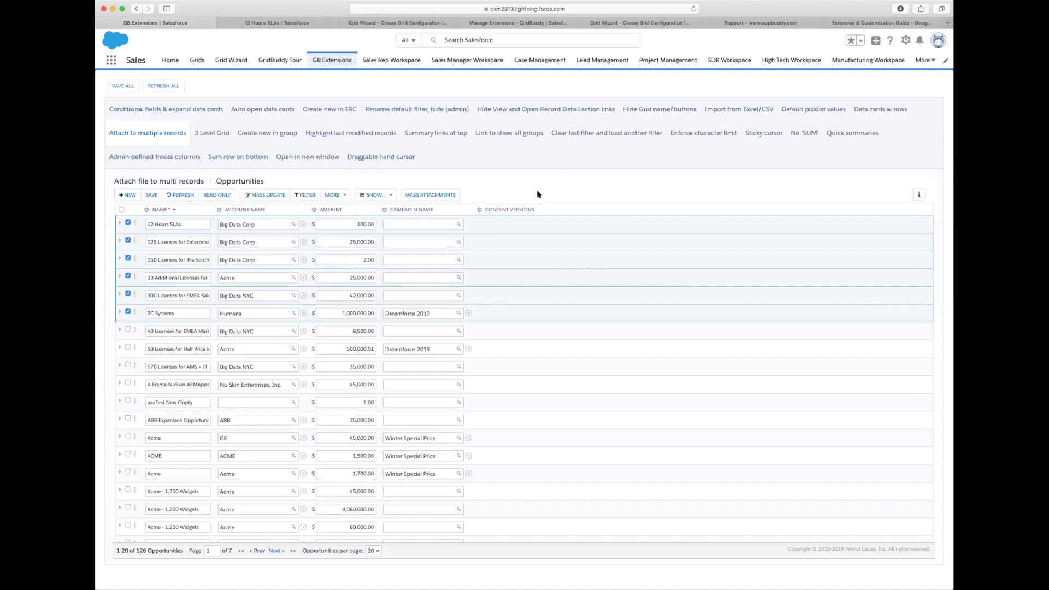
# Step: Open the 3 Level Grid and expand the Big Data Corp Master Expansion opportunity down to its Opportunity Product records
pyautogui.click(213, 131)
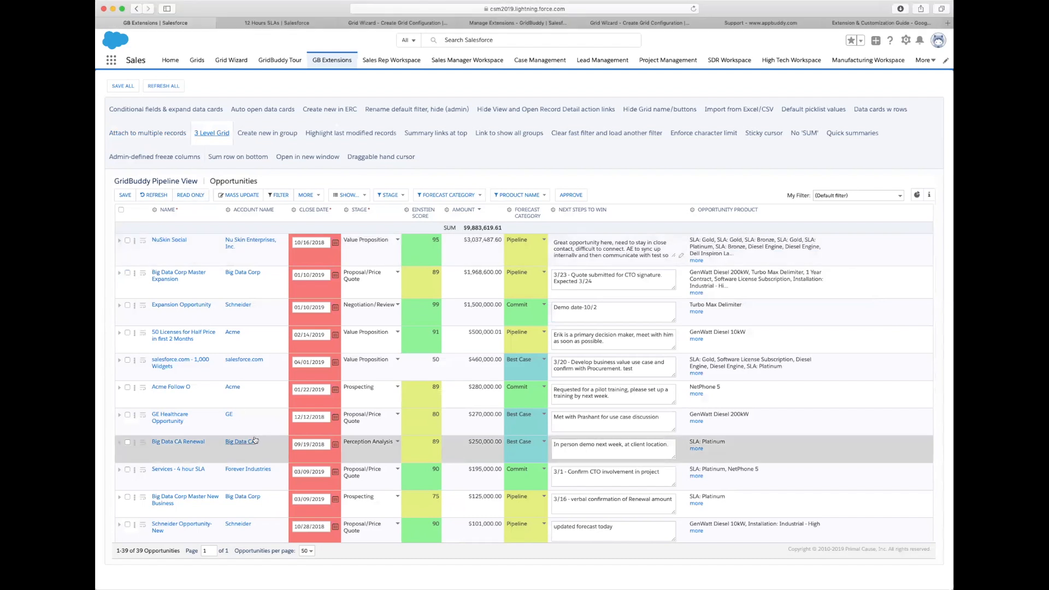
pyautogui.click(120, 273)
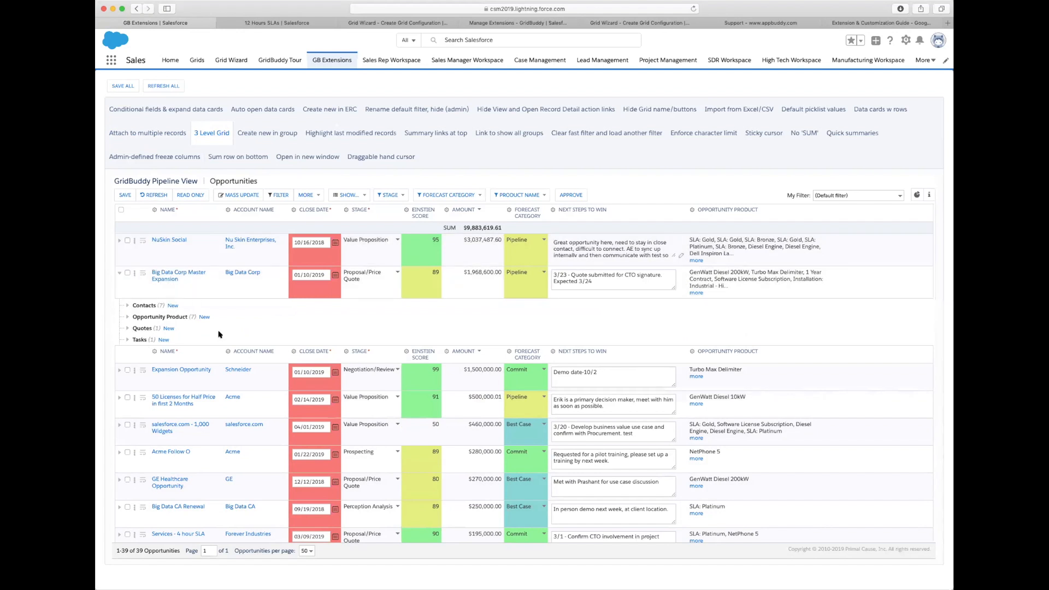
pyautogui.click(126, 319)
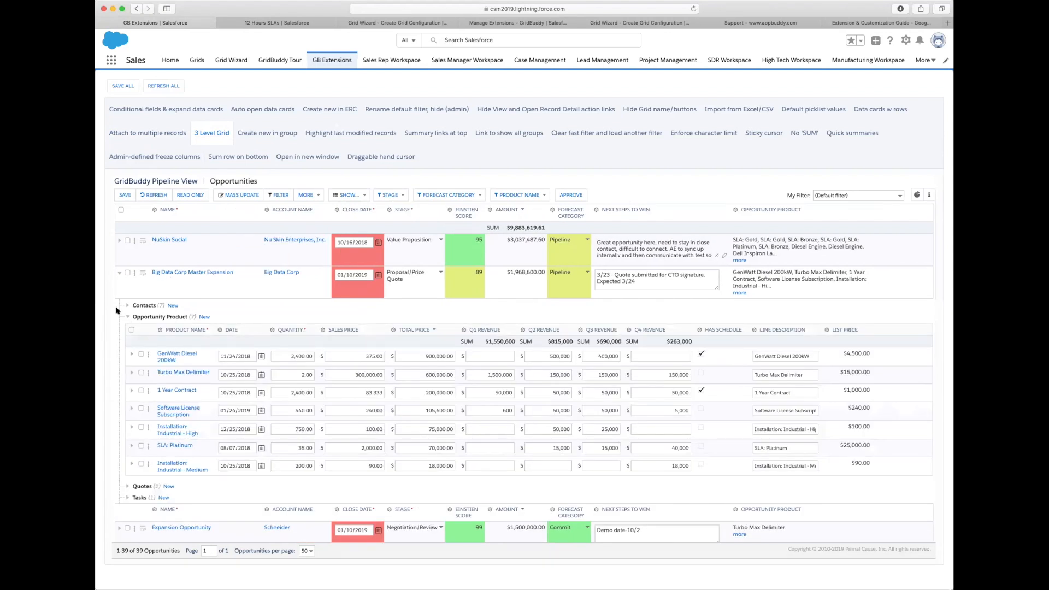
pyautogui.click(120, 352)
pyautogui.click(138, 478)
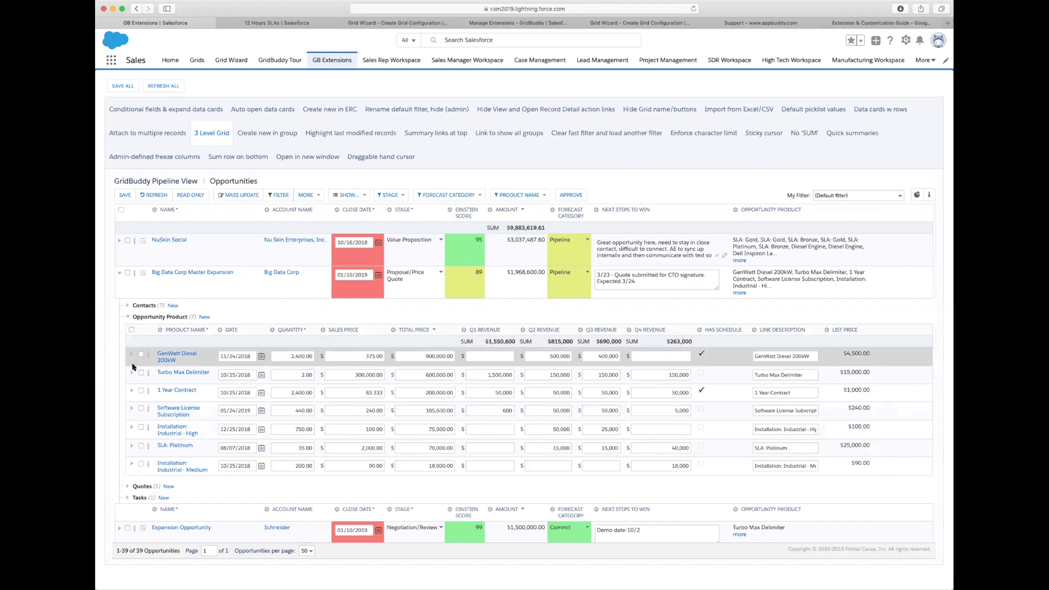
# Step: Expand the GenWatt Diesel 200kW product to view its third-level monthly schedule of quantity, revenue and type
pyautogui.click(131, 354)
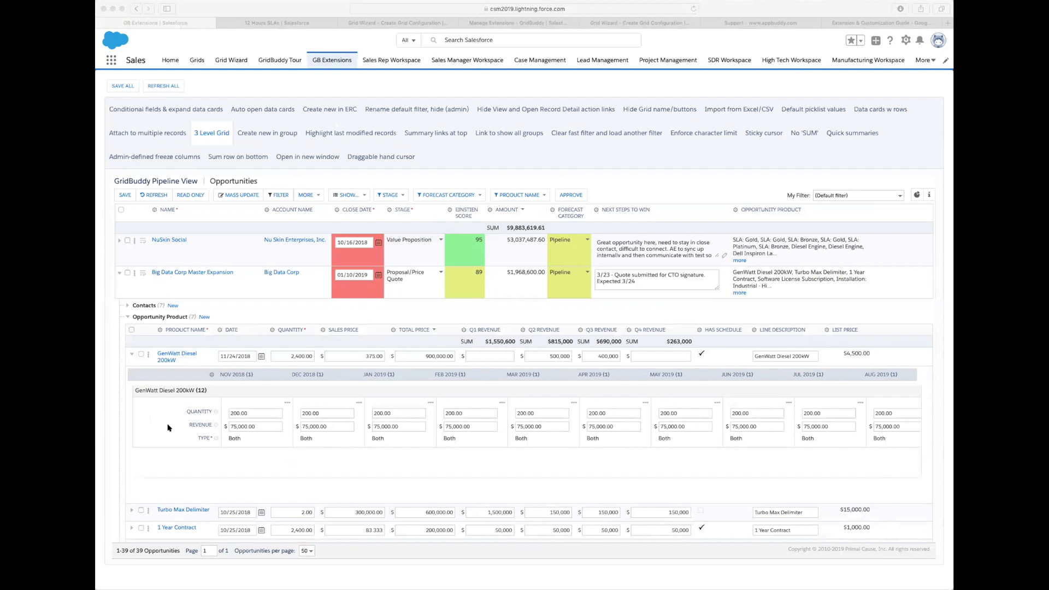
pyautogui.click(198, 480)
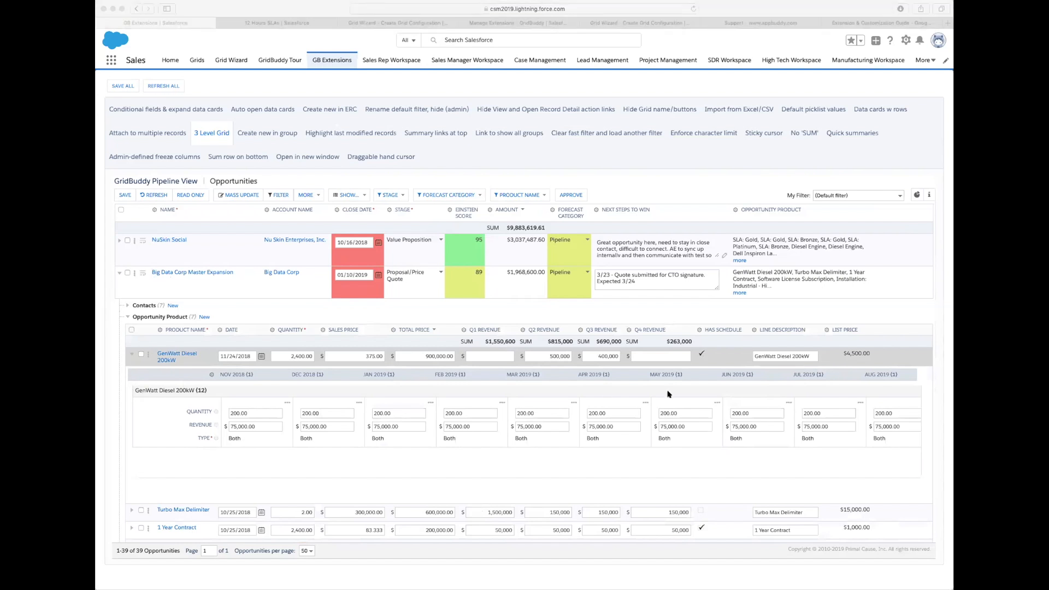
pyautogui.click(919, 449)
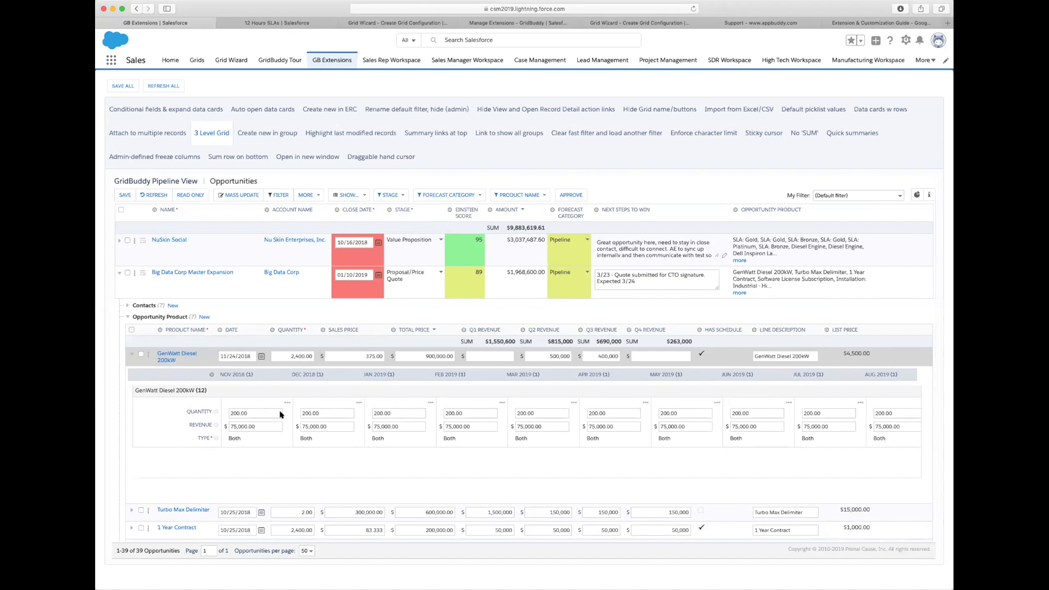
# Step: Expand the Turbo Max Delimiter product and check its third-level records
pyautogui.scroll(-2, 279, 415)
pyautogui.scroll(-1, 134, 443)
pyautogui.click(131, 438)
pyautogui.scroll(-2, 178, 370)
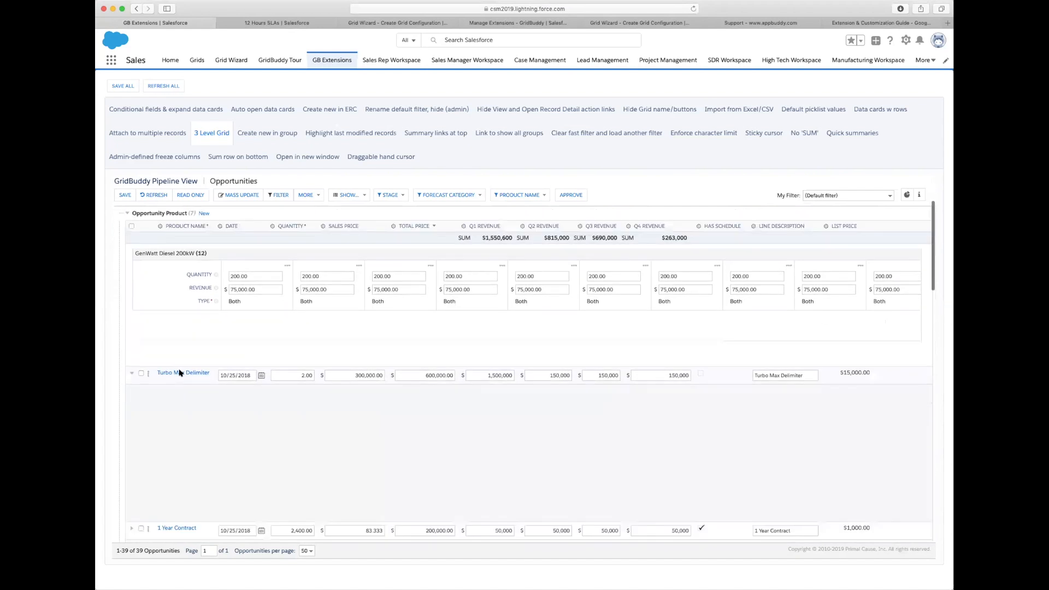
pyautogui.scroll(-2, 179, 373)
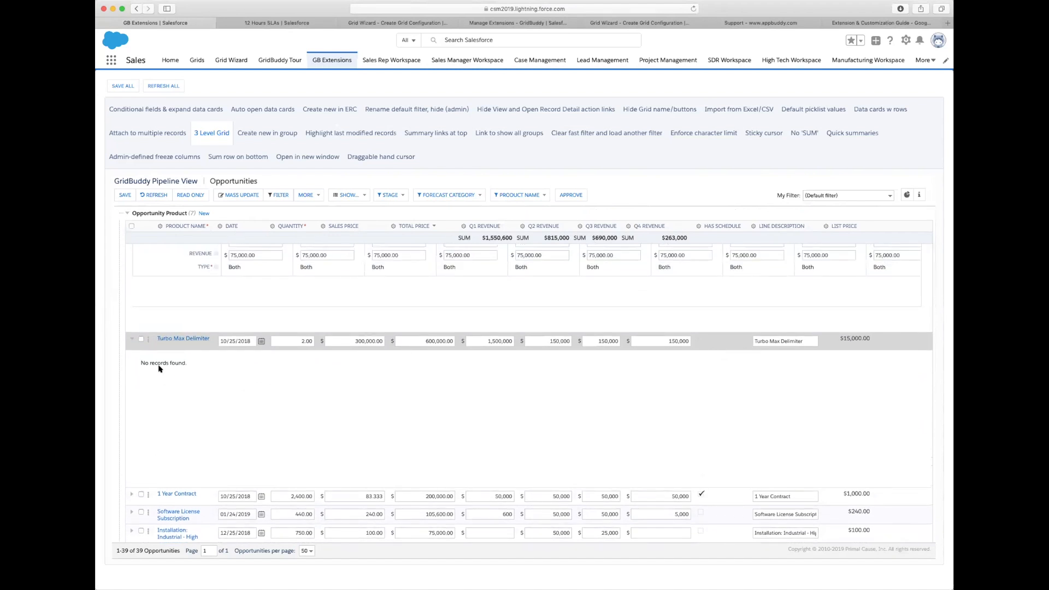
pyautogui.scroll(5, 160, 369)
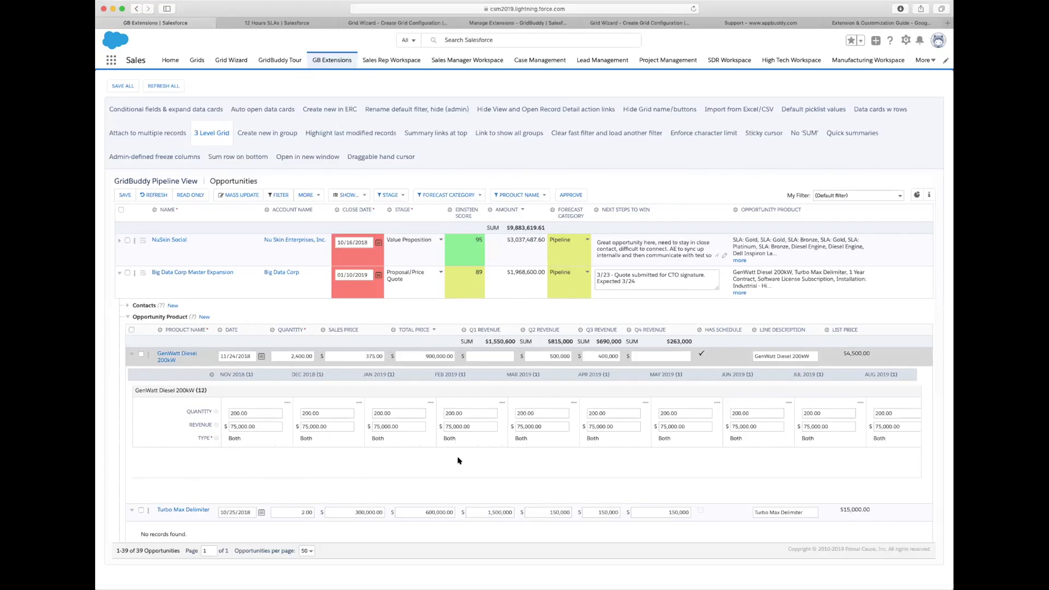
# Step: Show the Conditional fields & expand data cards grid and switch to the GridBuddy Home page to view its Grid Management options
pyautogui.click(174, 108)
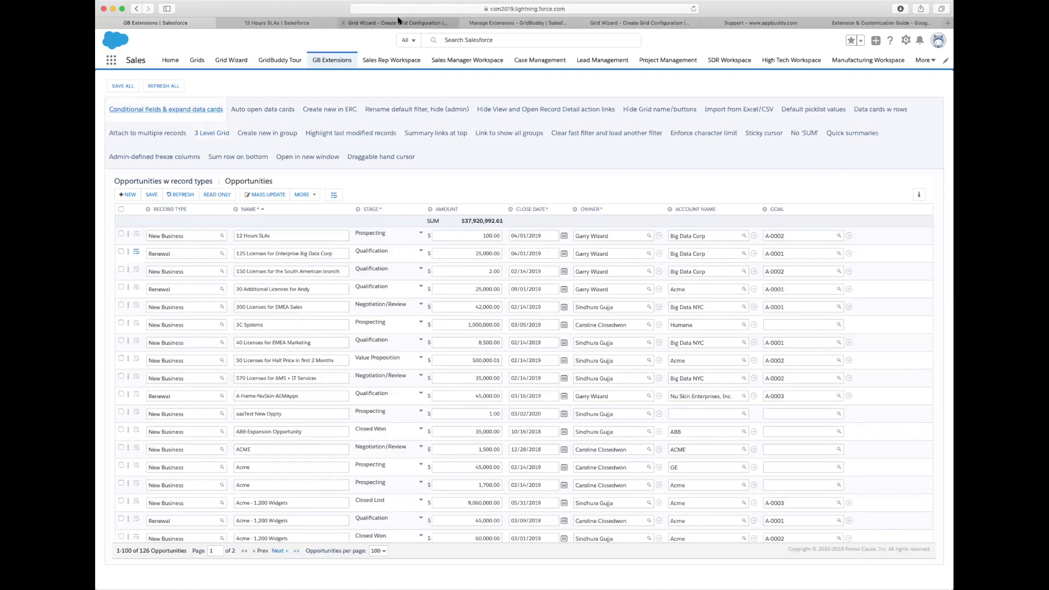
pyautogui.click(398, 22)
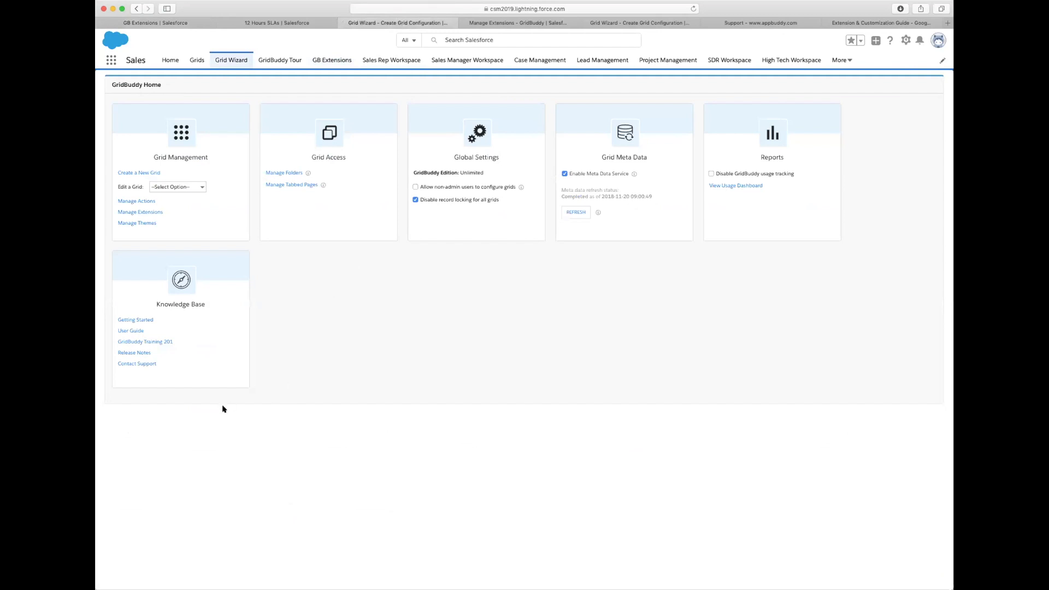
pyautogui.press('super+Tab')
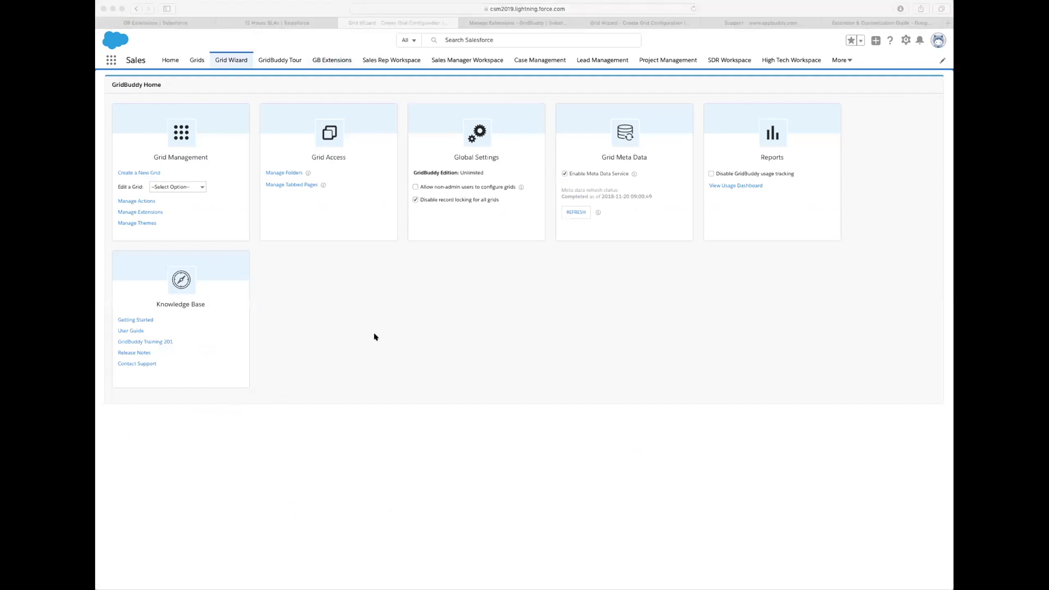
pyautogui.click(834, 279)
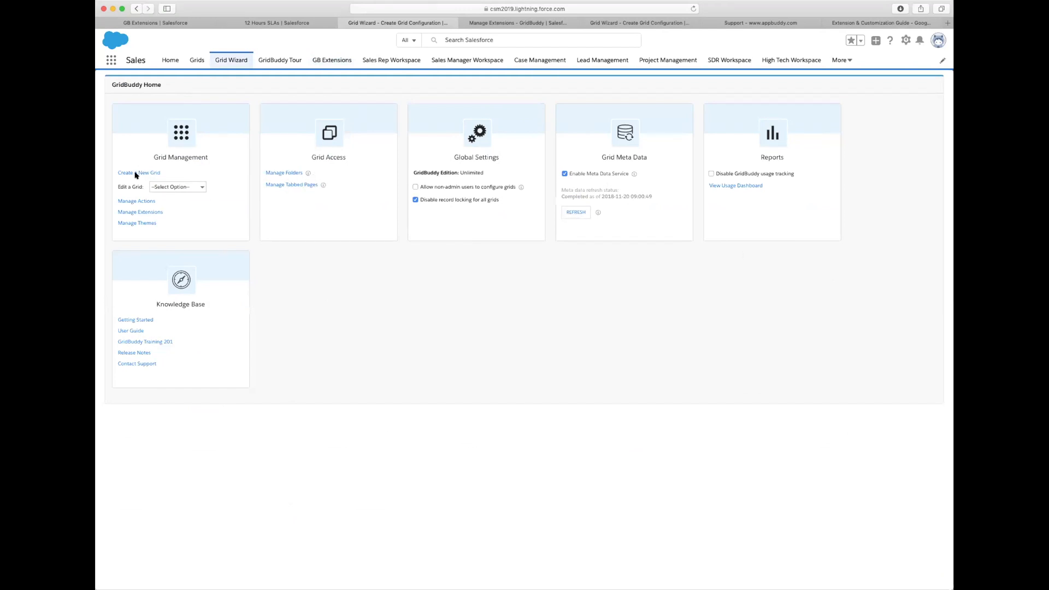
pyautogui.click(199, 188)
pyautogui.click(218, 167)
pyautogui.click(180, 213)
# Step: Switch to the Manage Extensions page and look through the list of CSS and JavaScript extensions
pyautogui.click(507, 24)
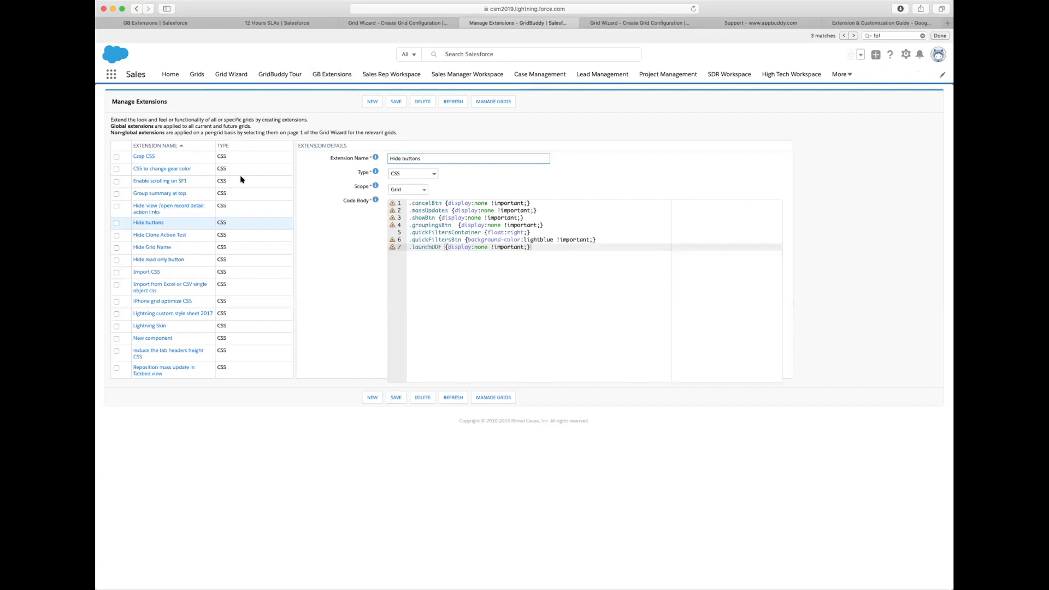
pyautogui.press('super+Tab')
pyautogui.press('super+Tab')
pyautogui.scroll(-10, 268, 349)
pyautogui.scroll(-3, 268, 349)
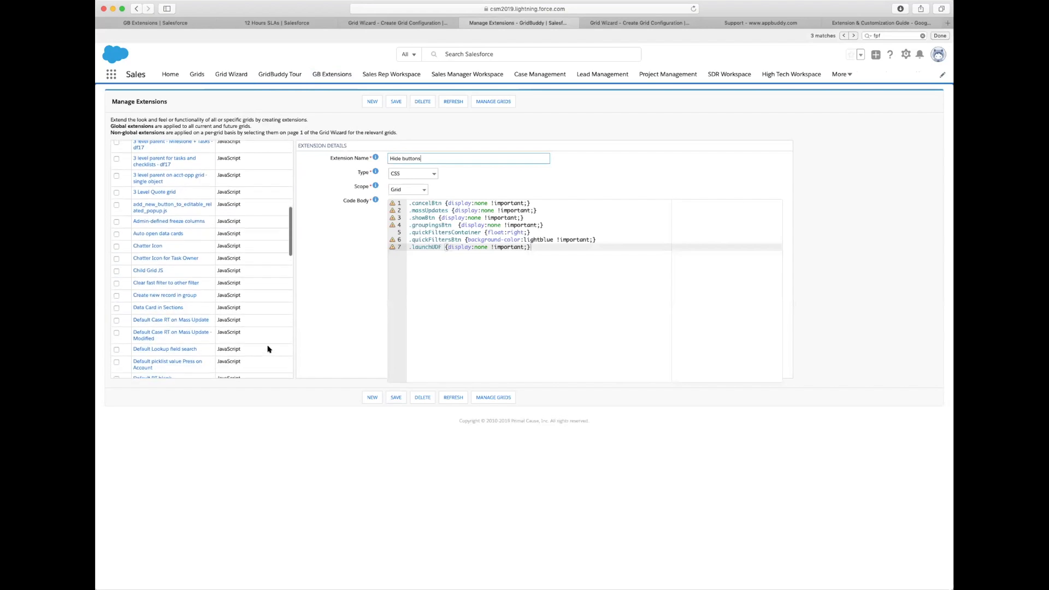
pyautogui.scroll(4, 268, 349)
pyautogui.scroll(3, 268, 349)
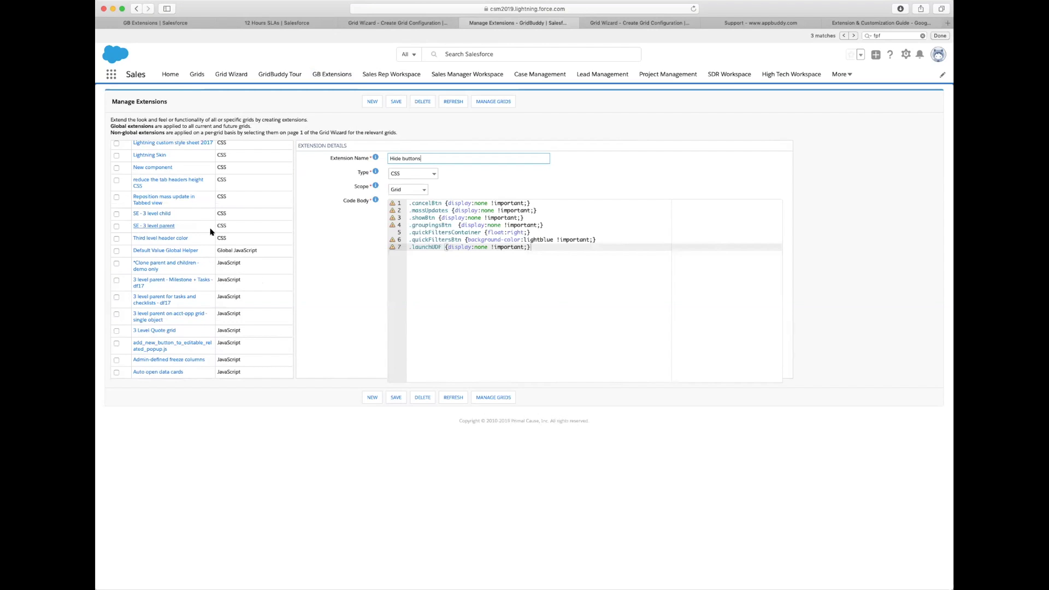
pyautogui.press('super+Tab')
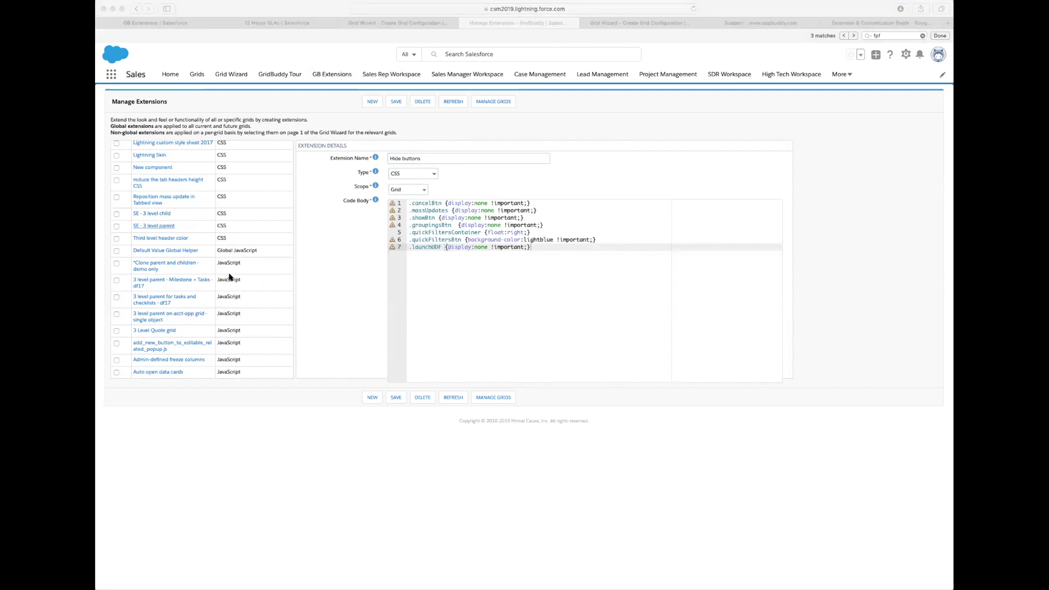
pyautogui.press('super+Tab')
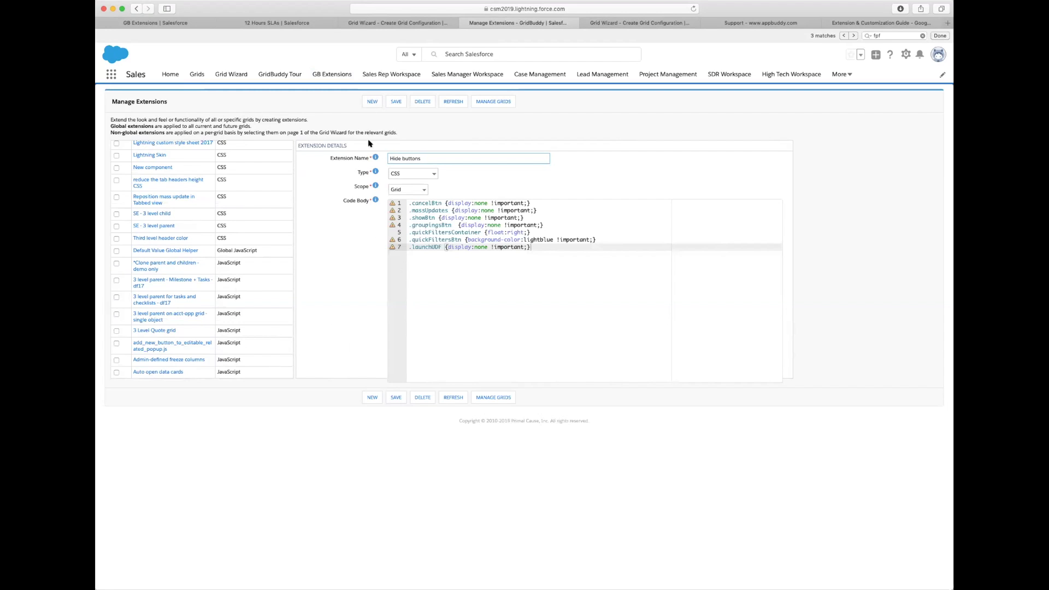
# Step: Start a new extension and review its Type and Scope choices, keeping JavaScript and Grid
pyautogui.click(372, 103)
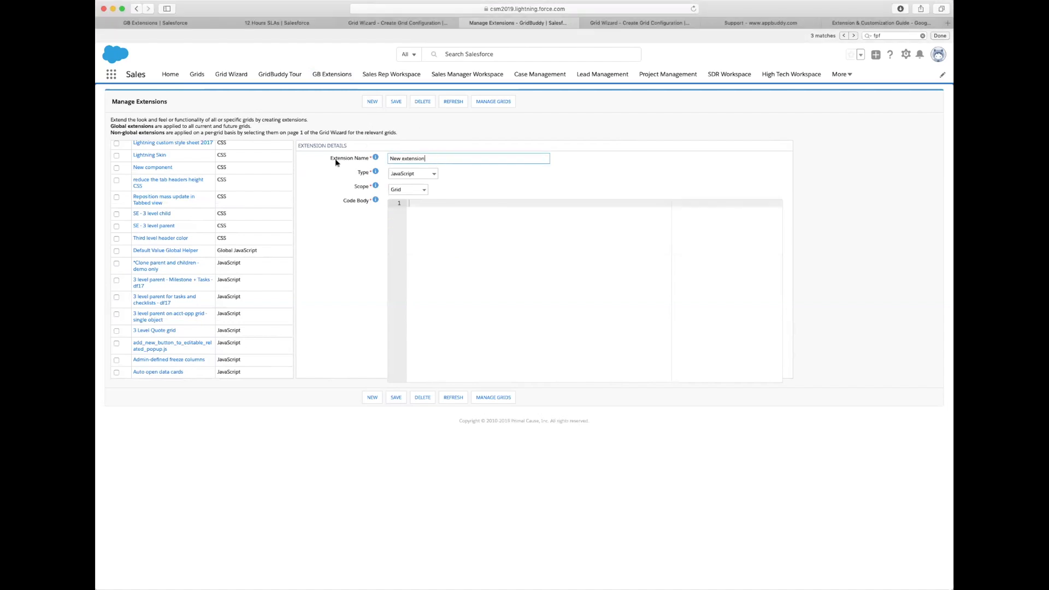
pyautogui.click(435, 175)
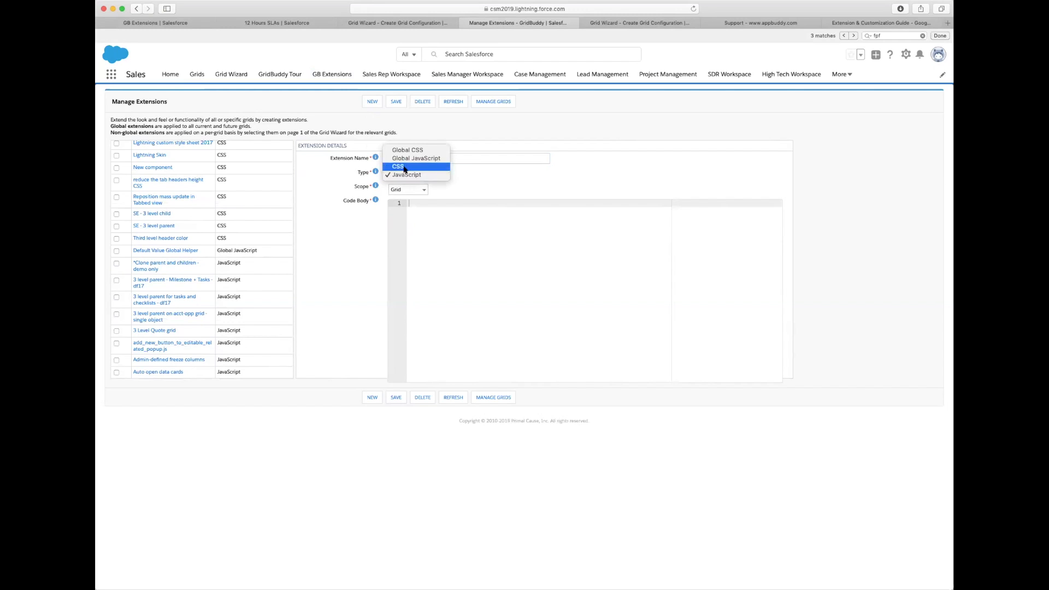
pyautogui.click(407, 175)
pyautogui.click(427, 191)
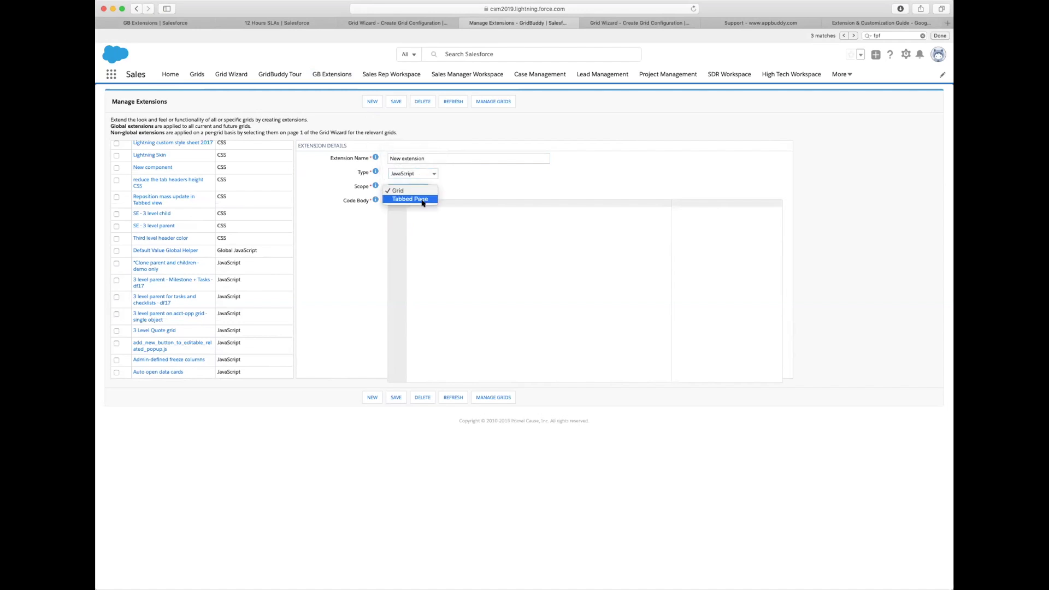
pyautogui.click(420, 214)
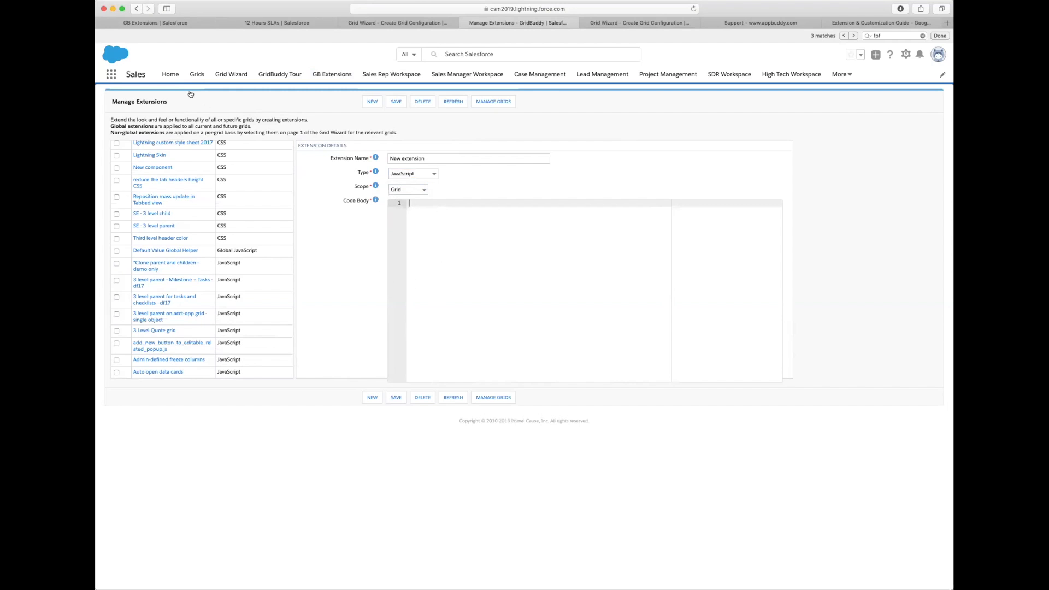
# Step: Return to the Grid Wizard and open the 3 level child test grid's configuration at its Extensions section
pyautogui.hotkey('ctrl', 'shift', 'Tab')
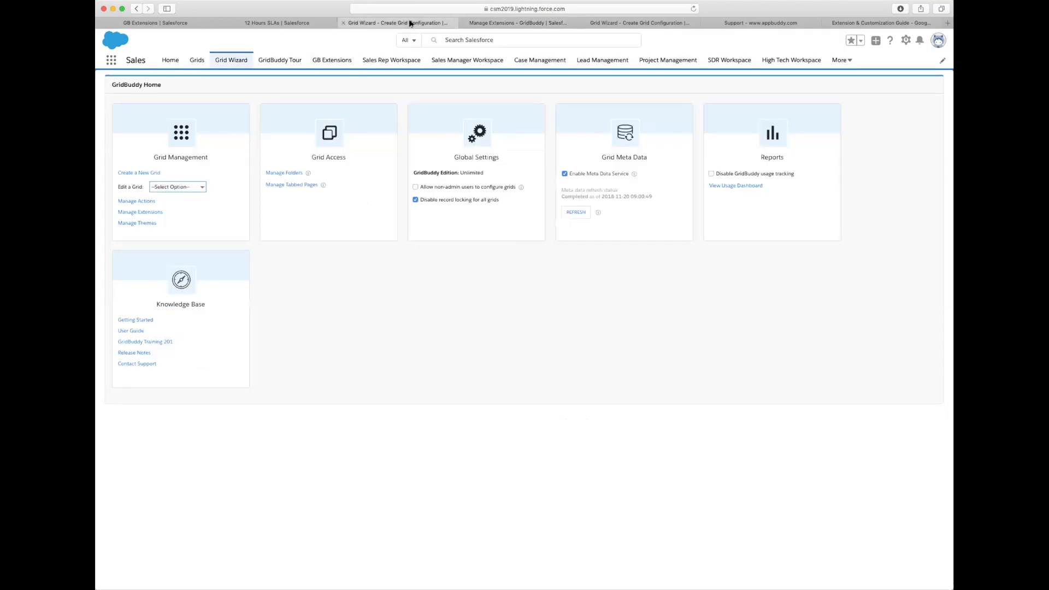
pyautogui.click(181, 187)
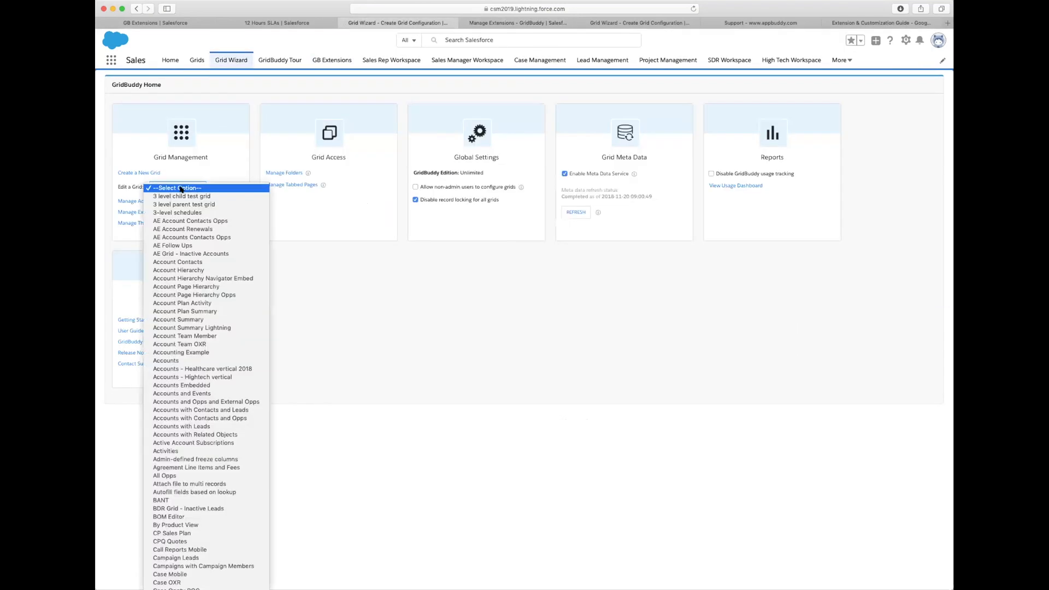
pyautogui.click(178, 197)
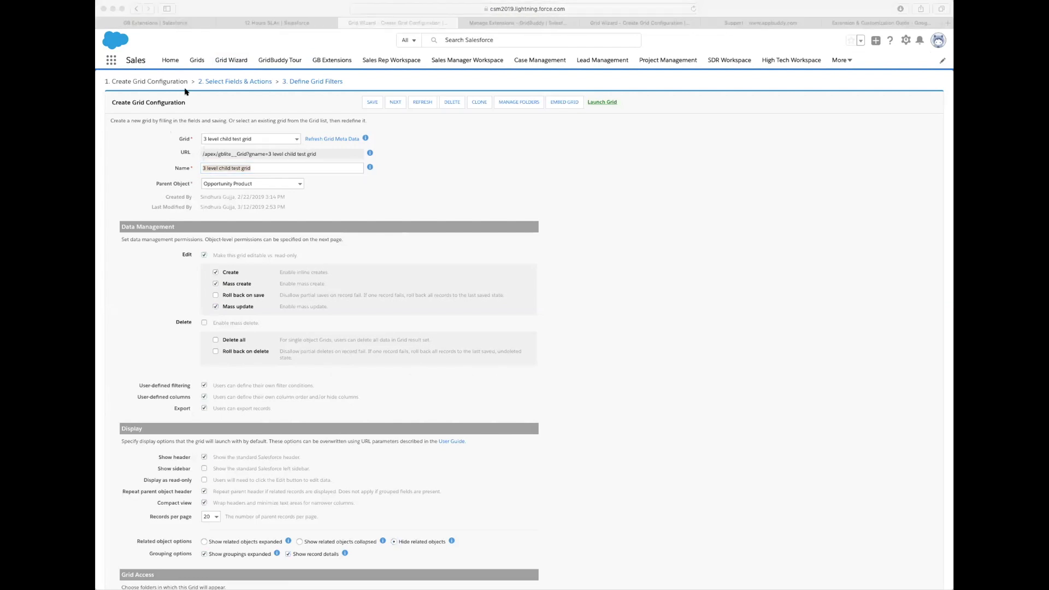
pyautogui.scroll(-20, 504, 285)
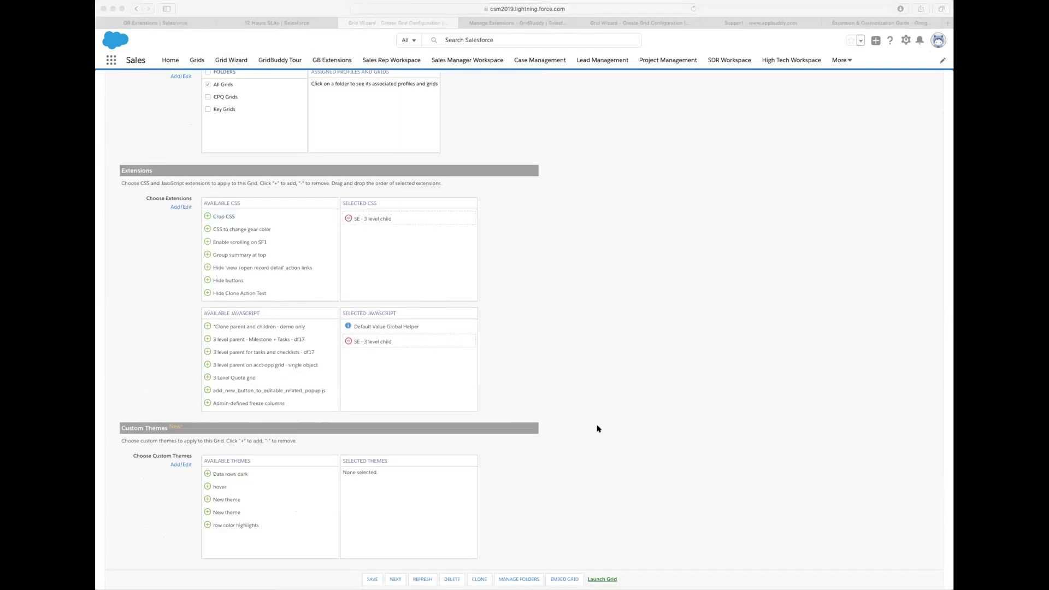
pyautogui.click(566, 420)
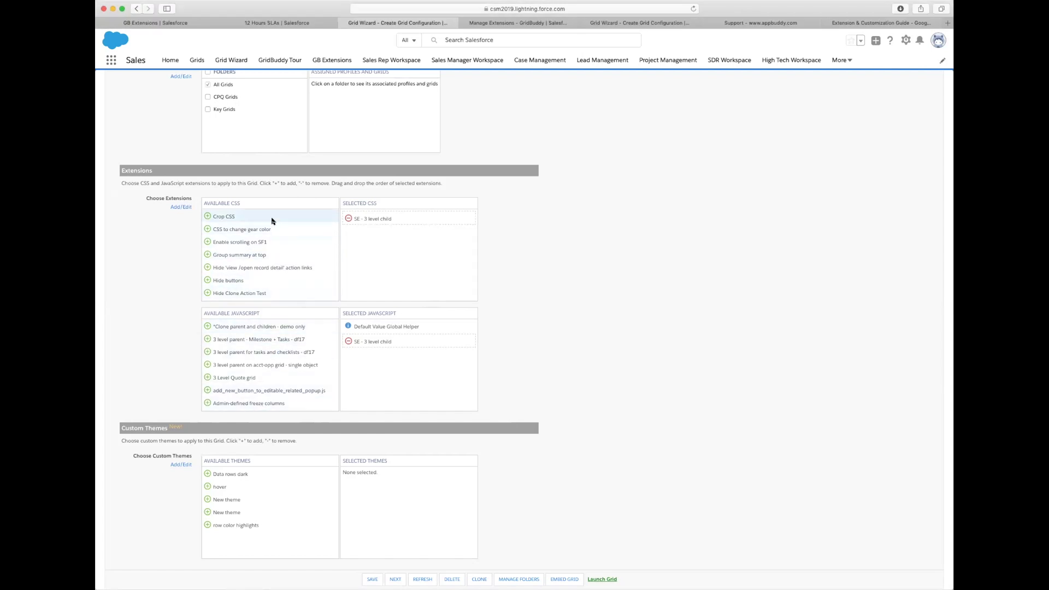
# Step: Add the Crop CSS and CSS to change gear color extensions to the grid's selected CSS and remove both again
pyautogui.click(207, 216)
pyautogui.click(207, 217)
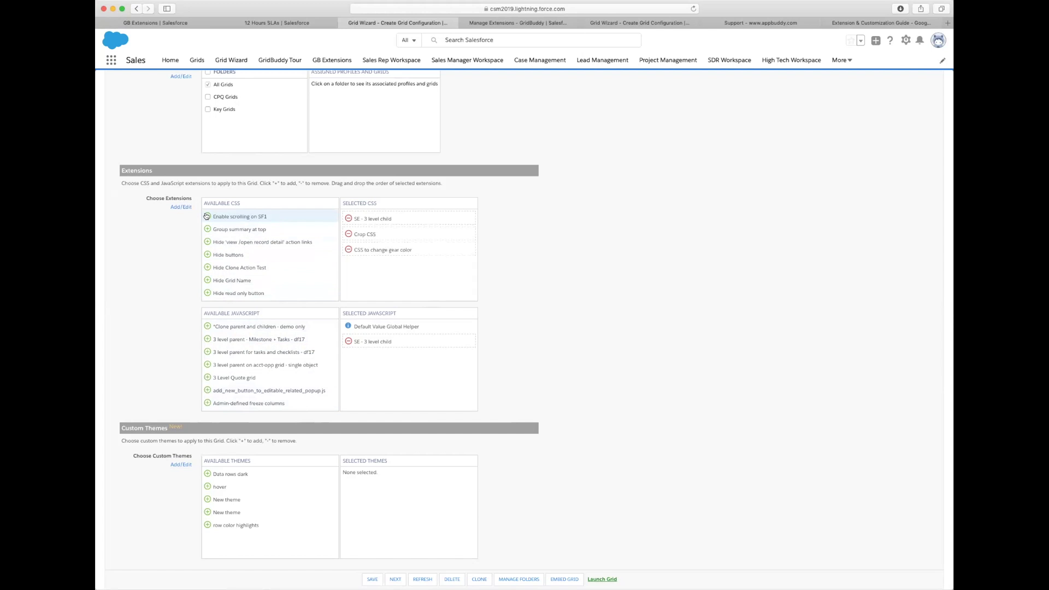
pyautogui.click(348, 235)
pyautogui.click(349, 235)
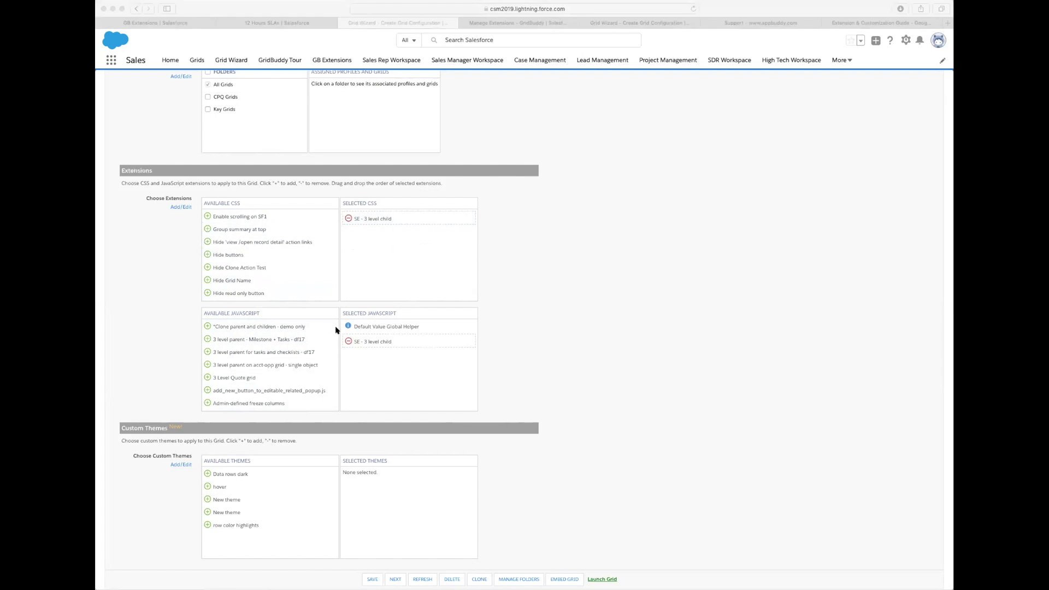
pyautogui.click(399, 346)
pyautogui.click(489, 378)
pyautogui.click(523, 396)
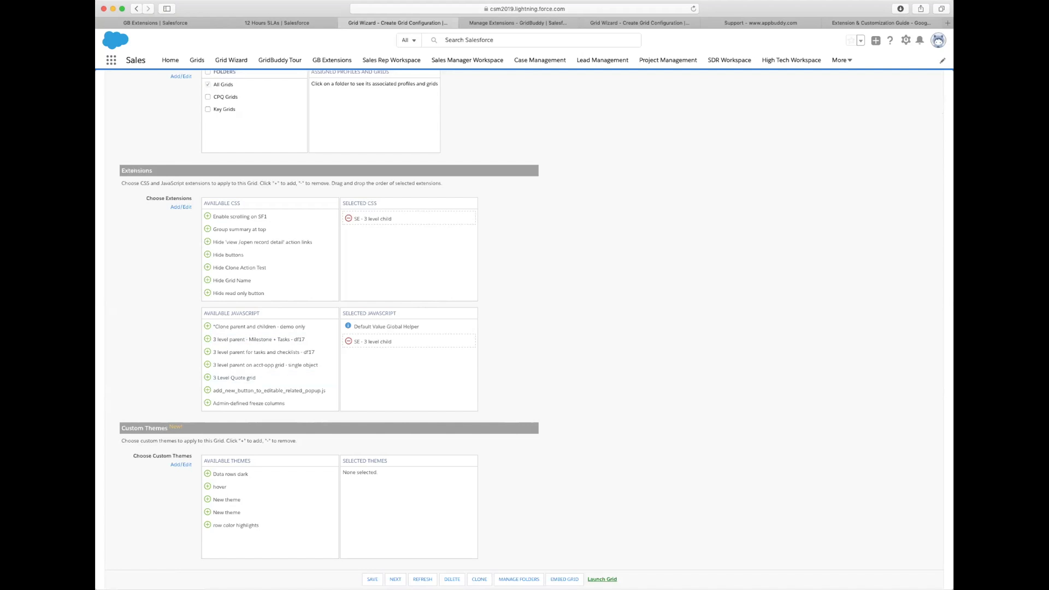
pyautogui.scroll(15, 603, 234)
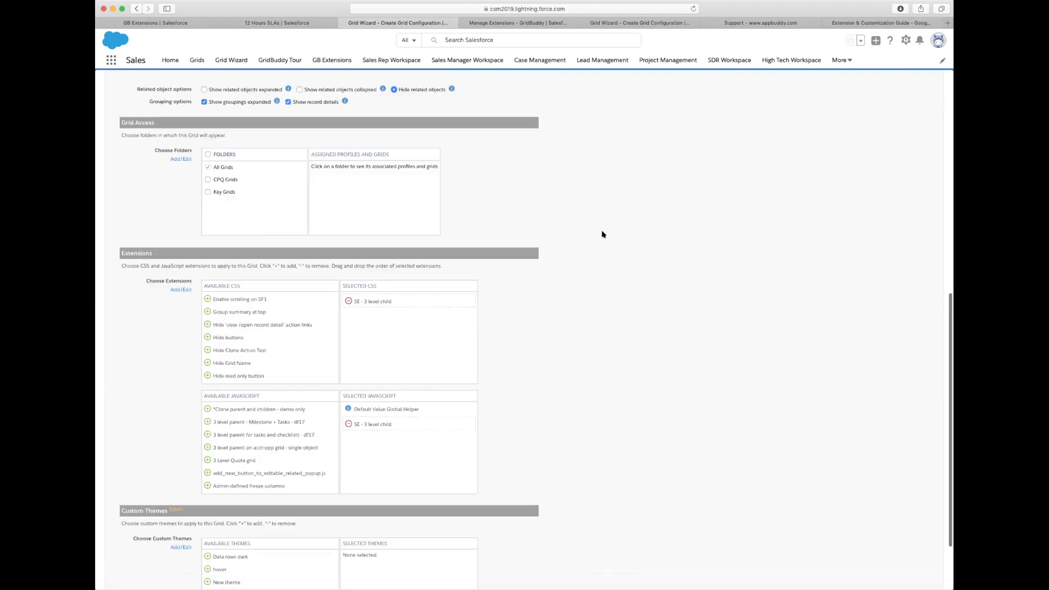
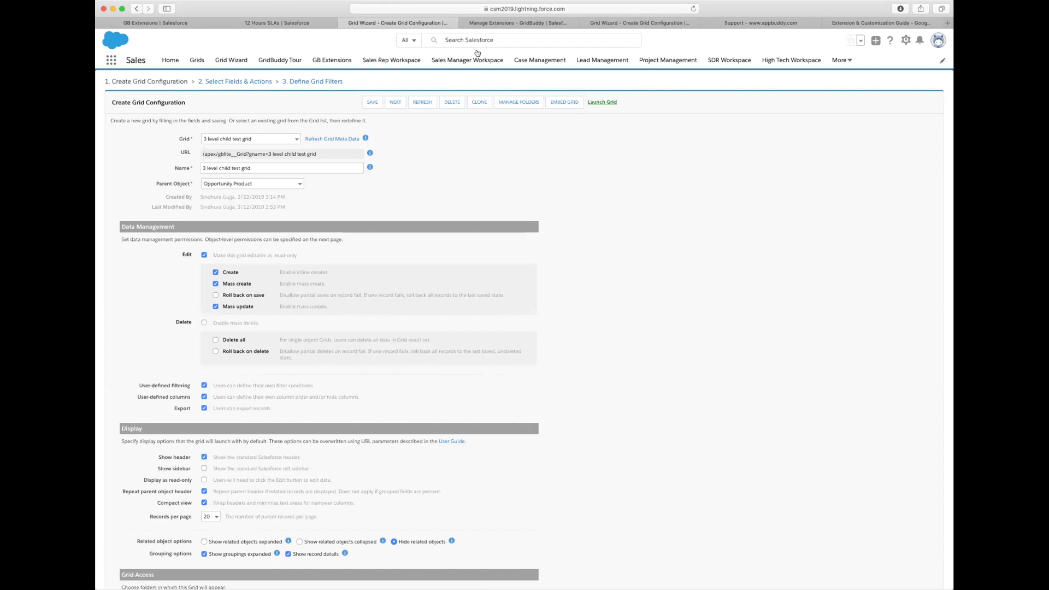
# Step: Revisit the extension list on the Manage Extensions page and switch to the AppBuddy Support page with the GridBuddy guides
pyautogui.click(533, 24)
pyautogui.scroll(5, 190, 279)
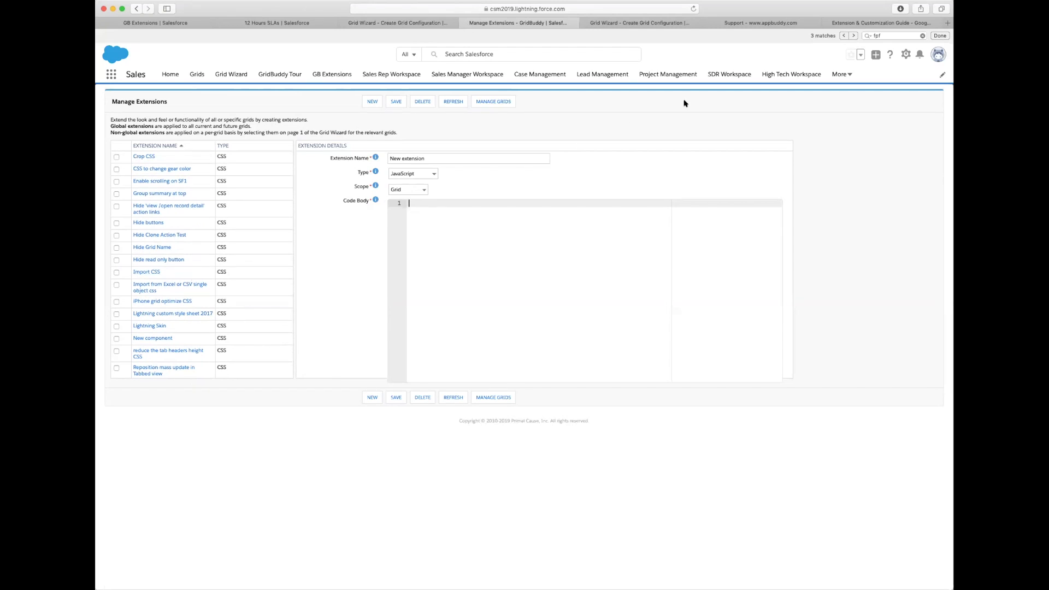
pyautogui.click(754, 22)
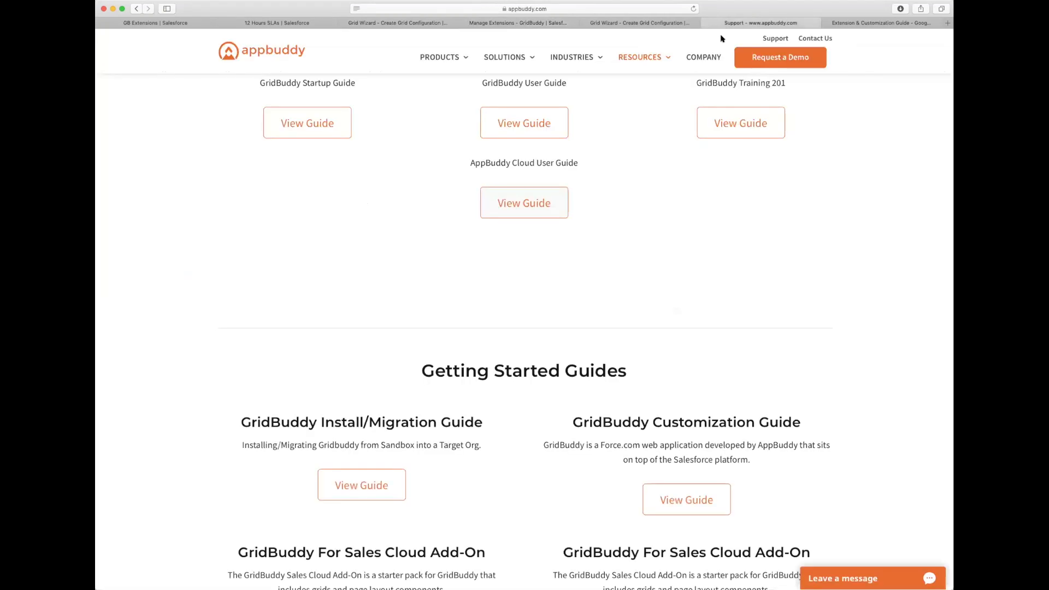
# Step: Locate the GridBuddy Customization Guide on the support page, switch to the GridBuddy Extension & Customization Guide document and review its contents list
pyautogui.scroll(7, 721, 38)
pyautogui.scroll(-9, 682, 293)
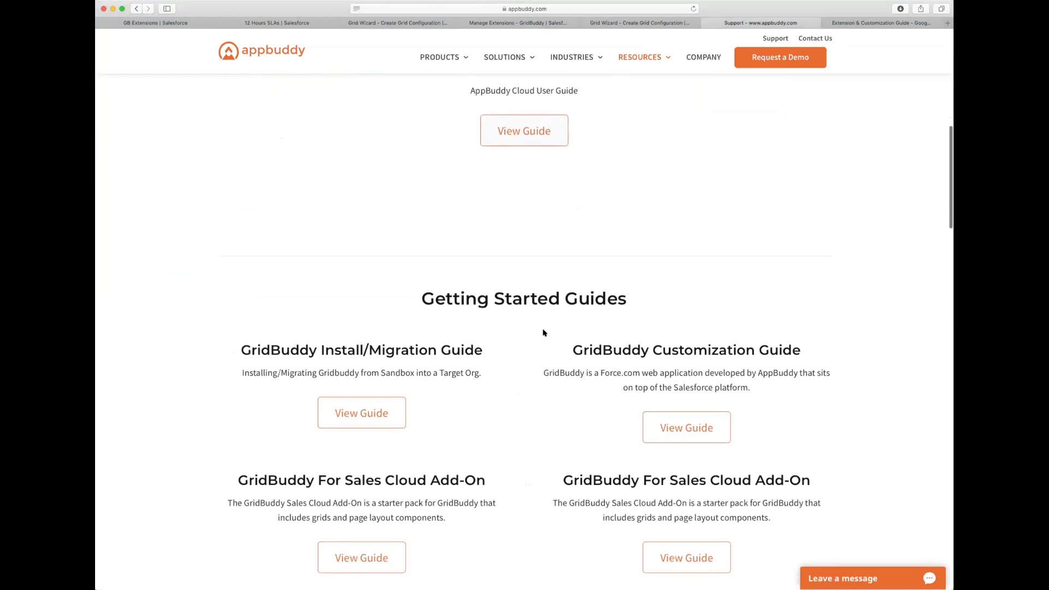
pyautogui.click(874, 449)
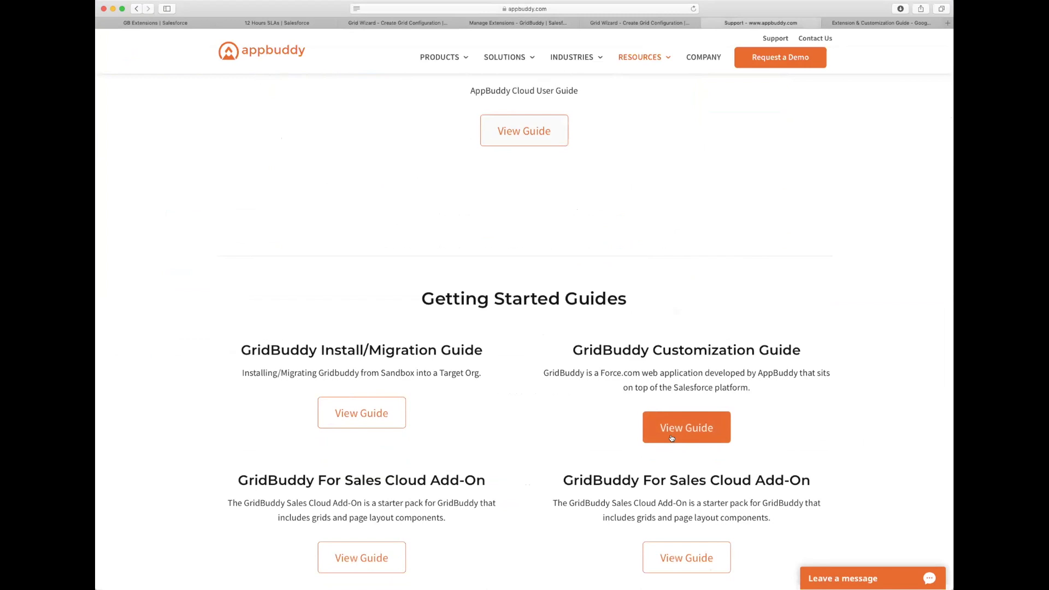
pyautogui.click(873, 22)
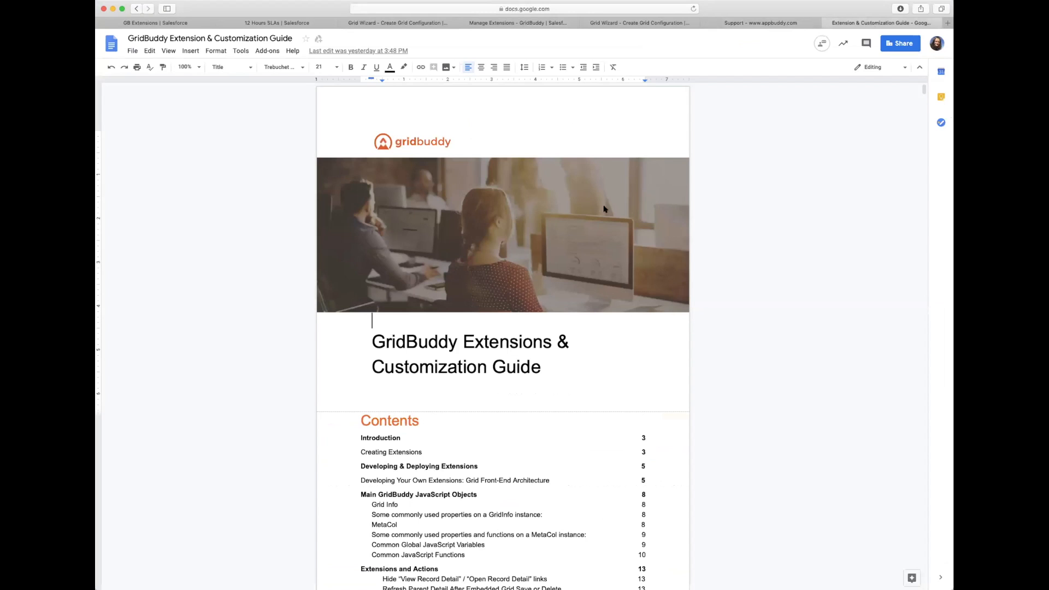
pyautogui.scroll(-3, 604, 208)
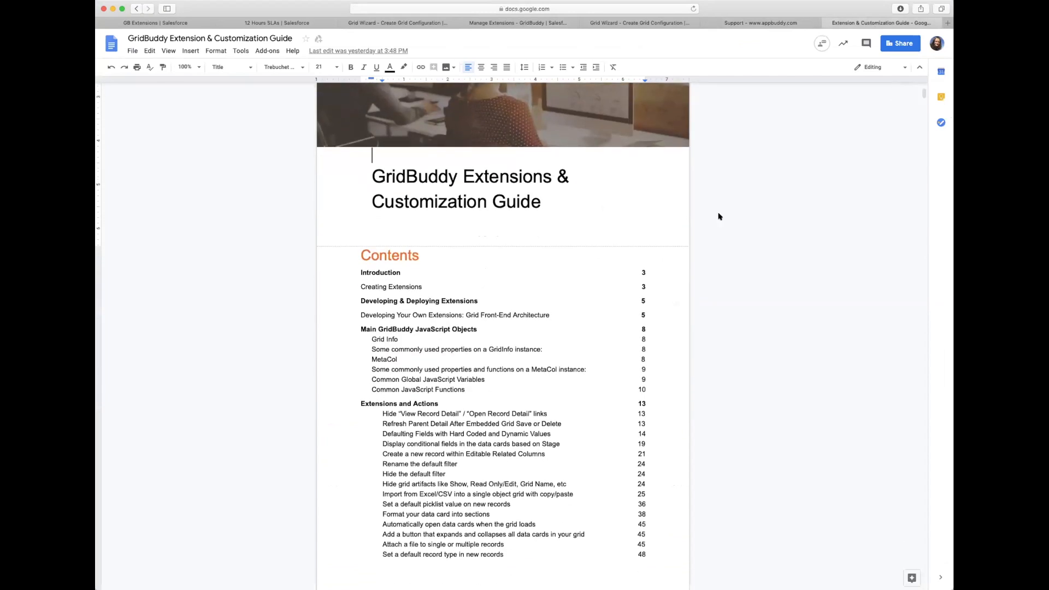
pyautogui.scroll(-1, 719, 216)
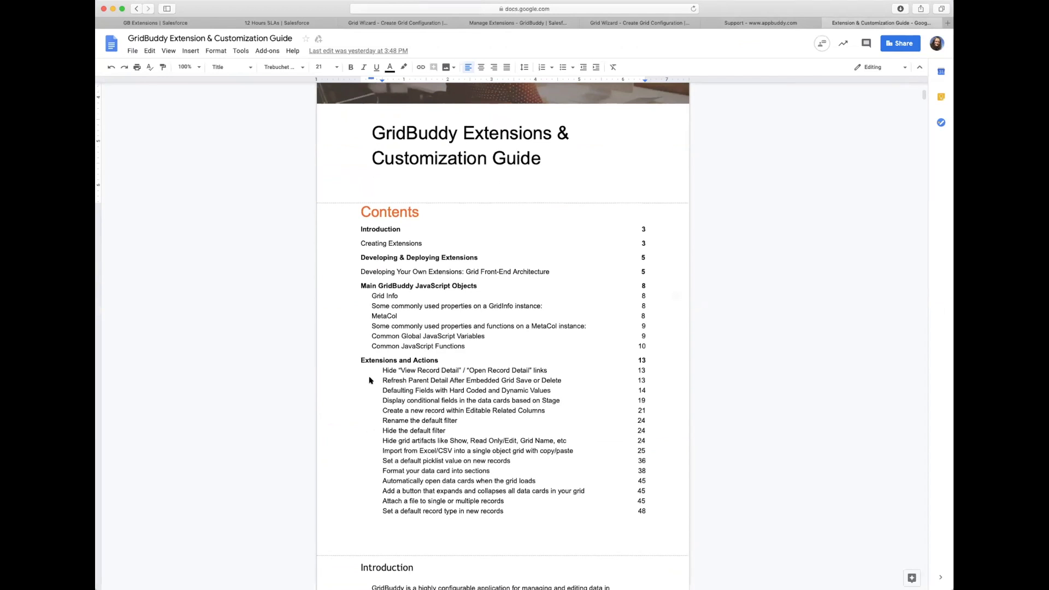
pyautogui.click(364, 423)
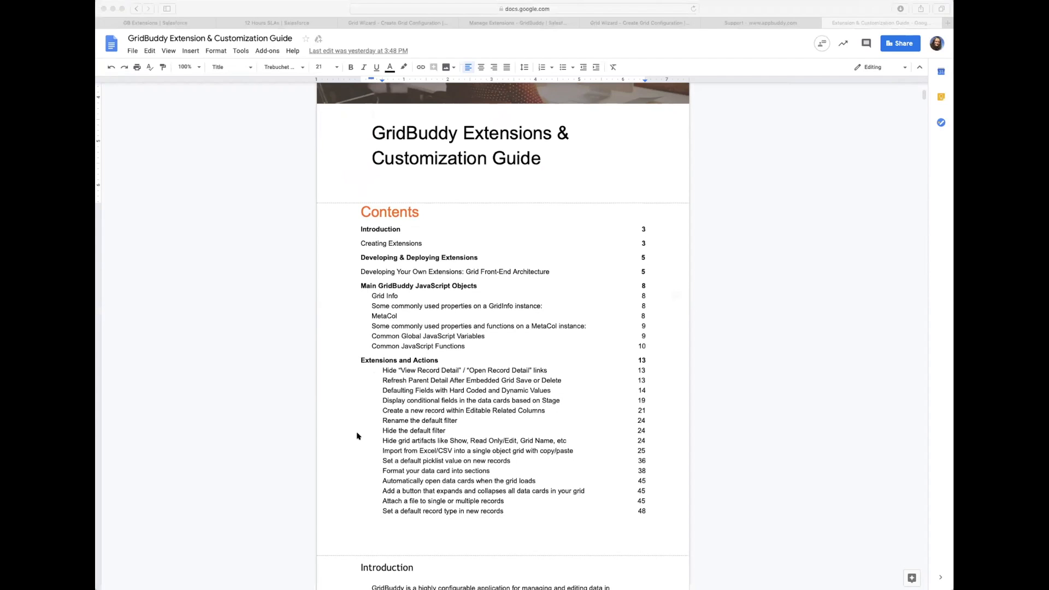
pyautogui.click(380, 502)
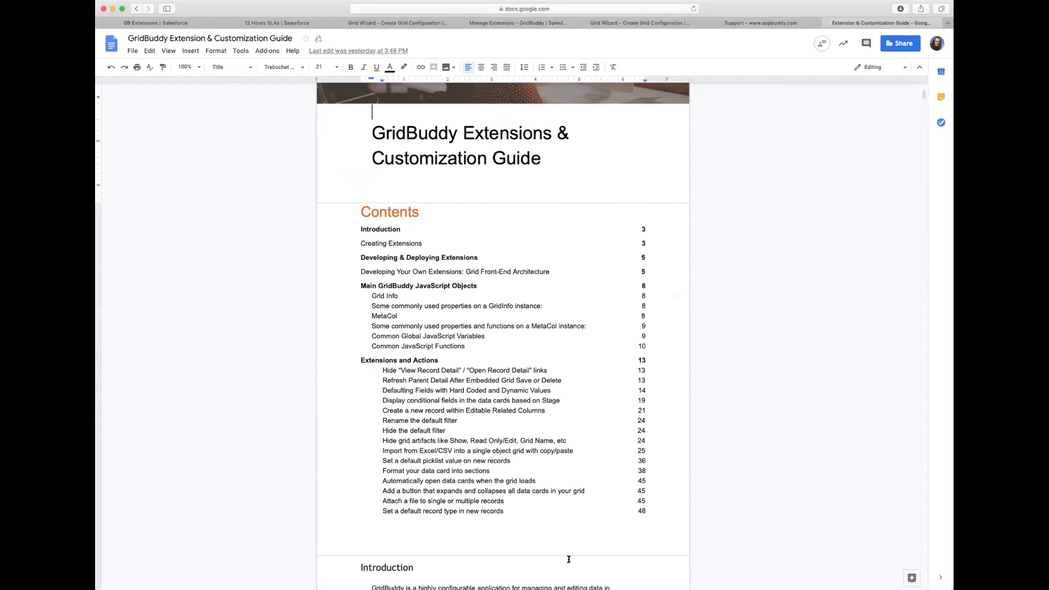
# Step: Follow the contents link to Defaulting Fields with Hard Coded and Dynamic Values and examine its description and JavaScript, Visualforce and Apex samples
pyautogui.click(422, 394)
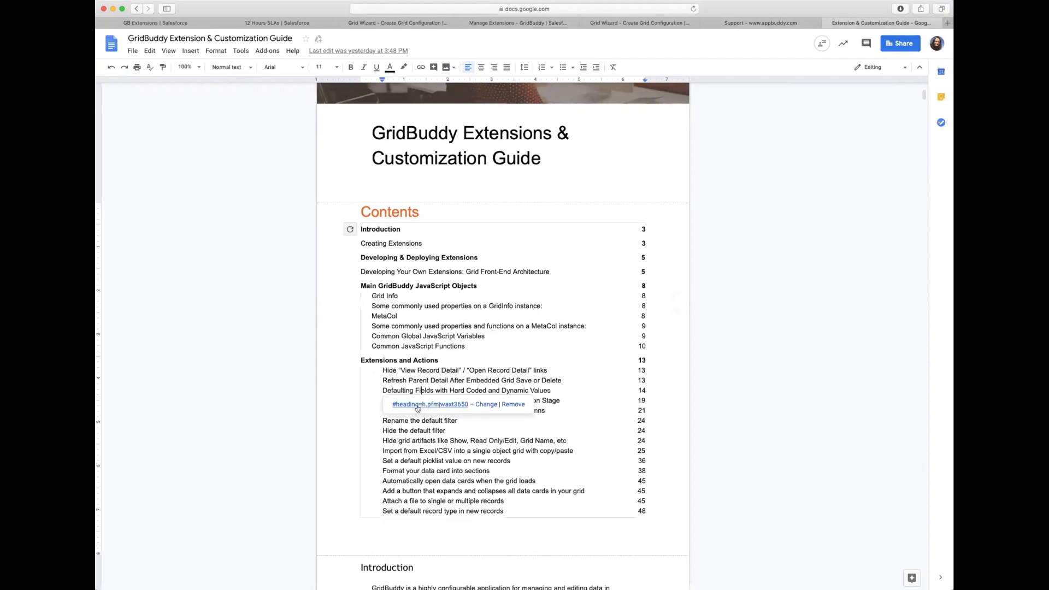
pyautogui.click(418, 405)
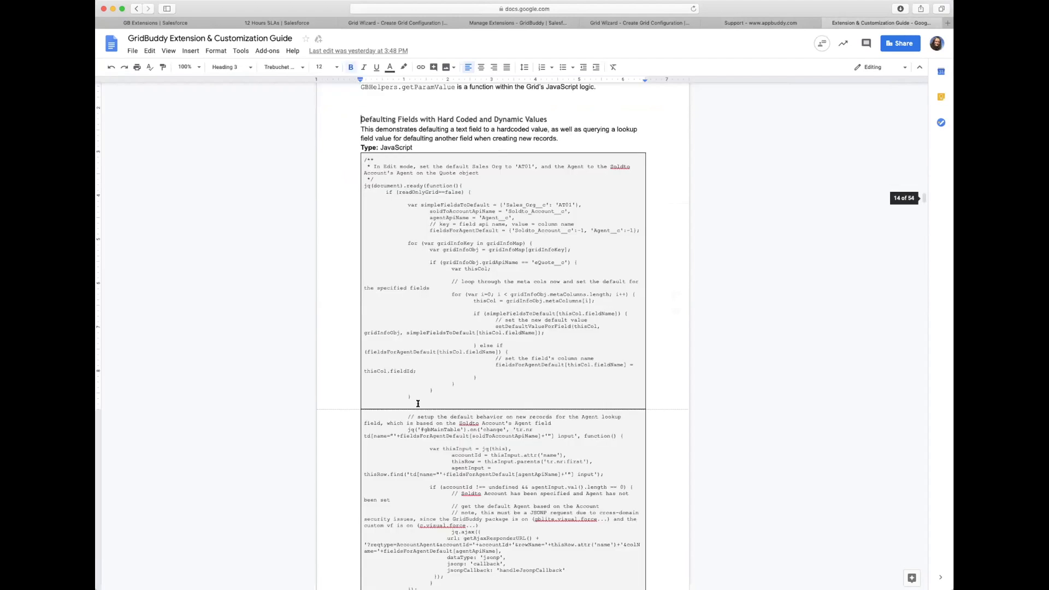
pyautogui.moveTo(336, 130); pyautogui.dragTo(336, 143)
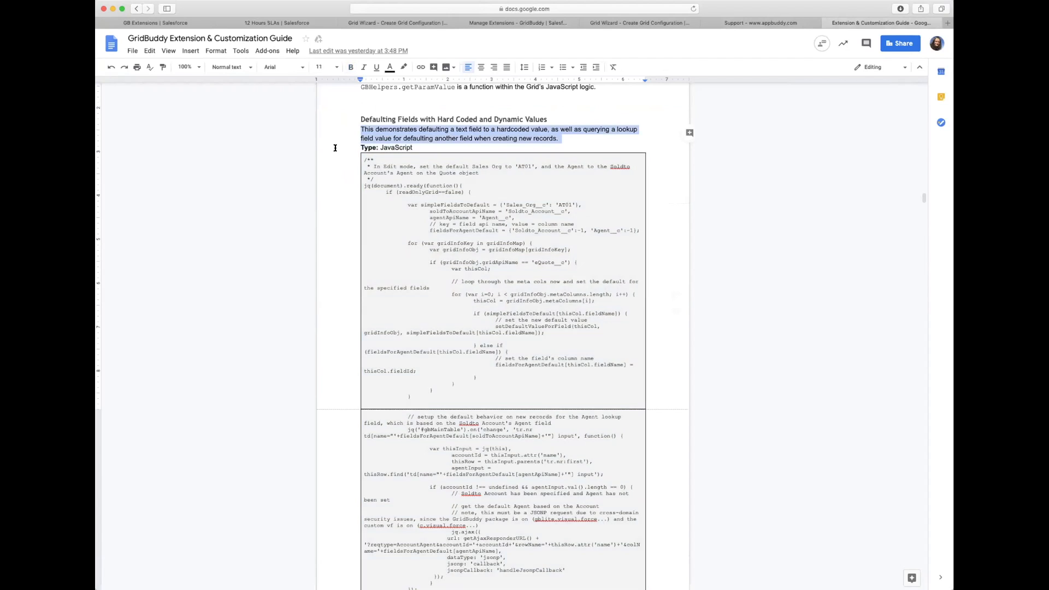
pyautogui.scroll(-20, 335, 148)
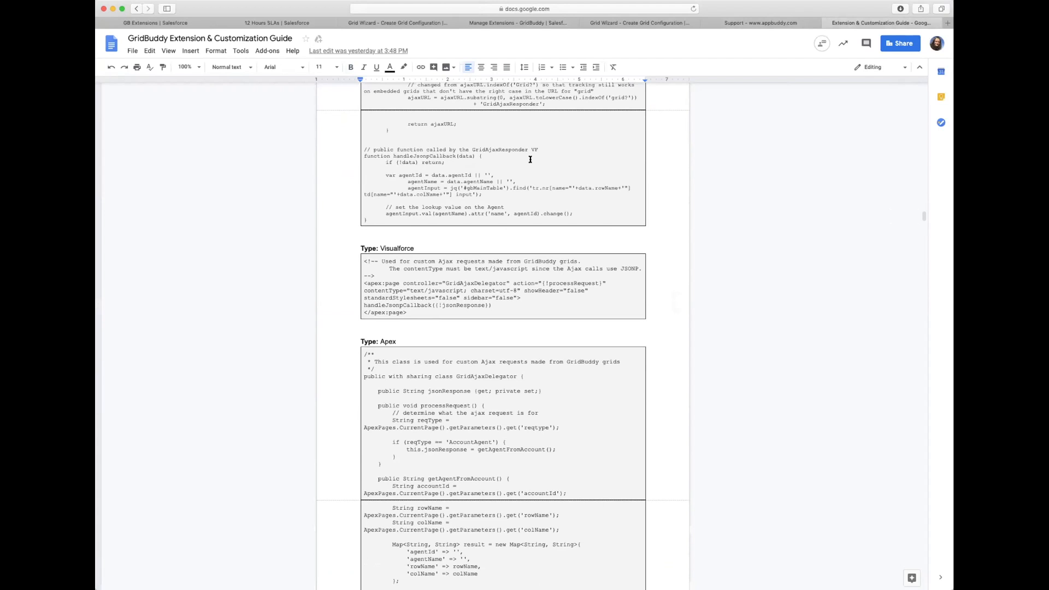
pyautogui.scroll(-10, 530, 159)
# Step: Examine the editable variables and do-not-modify line in the Display conditional fields in the data cards based on Stage sample, and return to the guide's cover
pyautogui.scroll(-14, 530, 159)
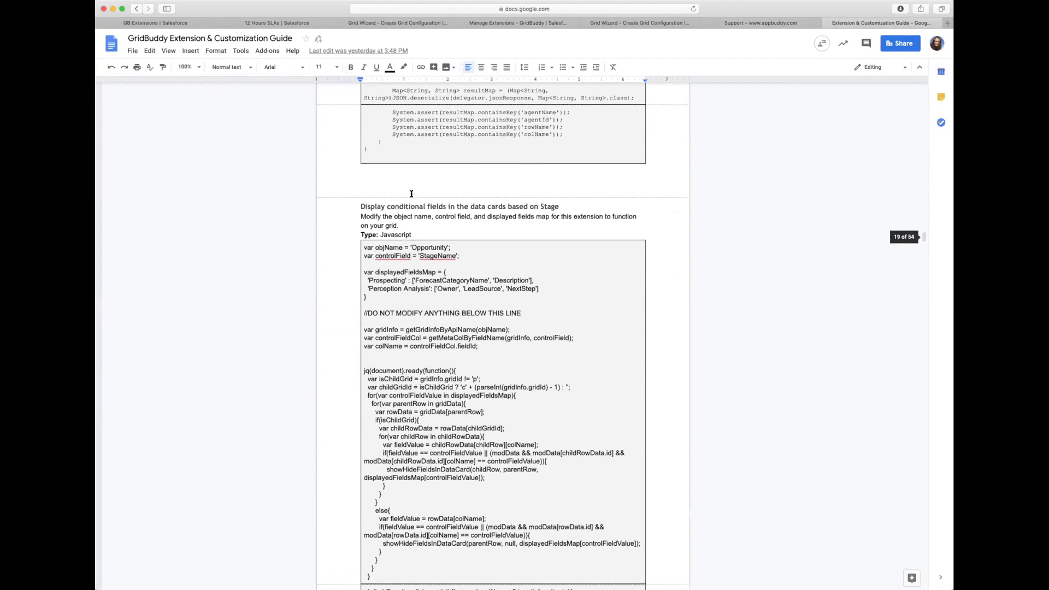
pyautogui.tripleClick(405, 206)
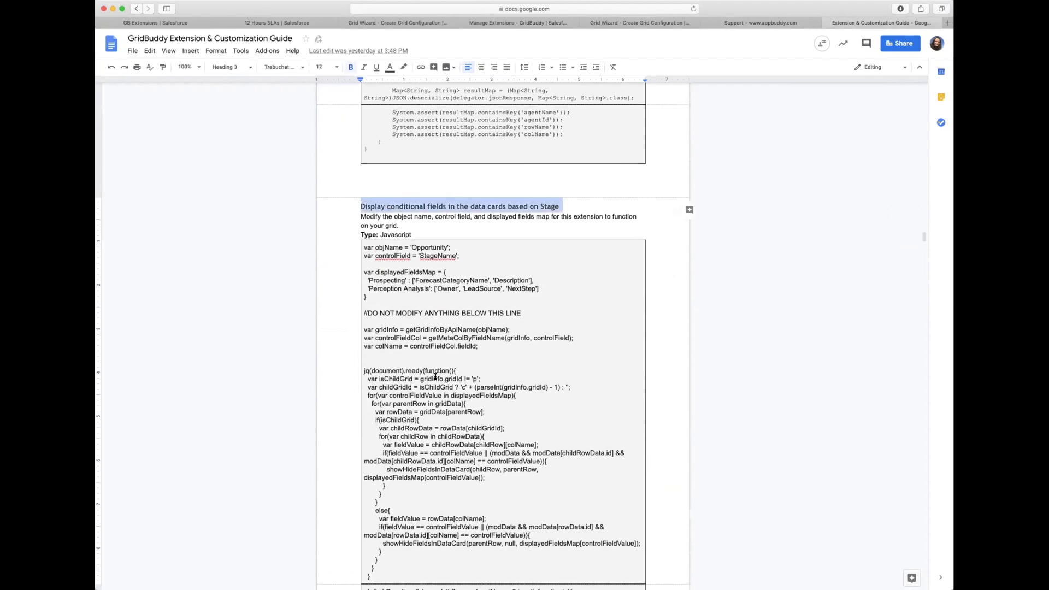
pyautogui.scroll(-5, 435, 376)
pyautogui.scroll(3, 510, 323)
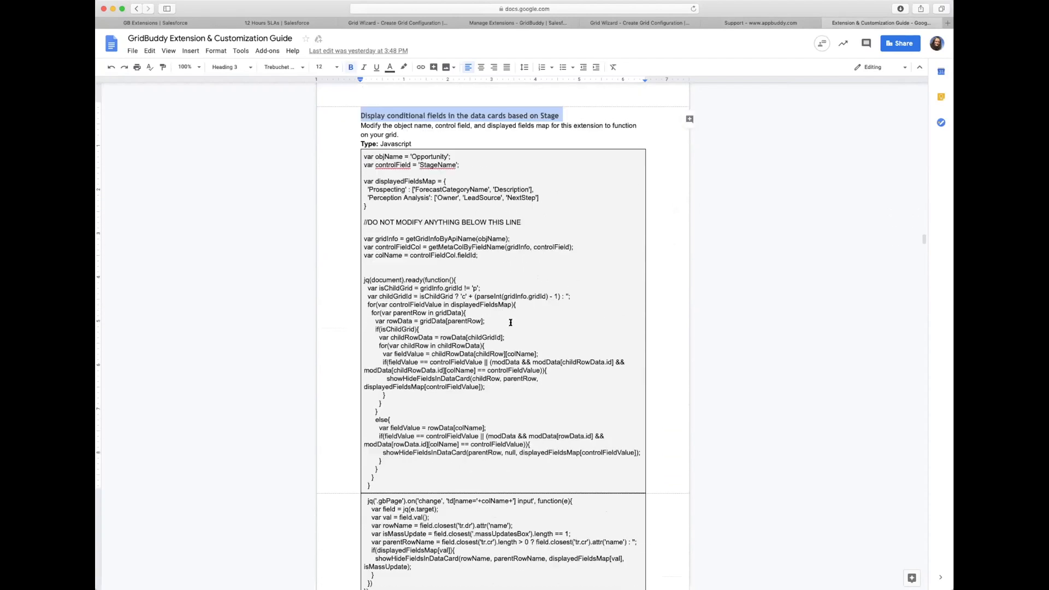
pyautogui.scroll(1, 511, 322)
pyautogui.moveTo(387, 250); pyautogui.dragTo(366, 193)
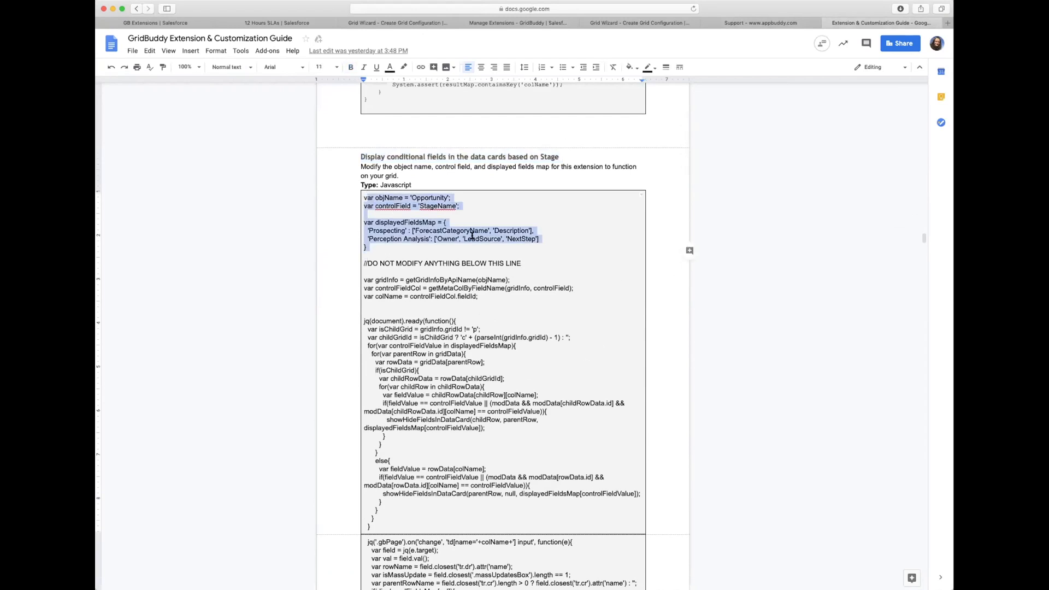
pyautogui.tripleClick(419, 262)
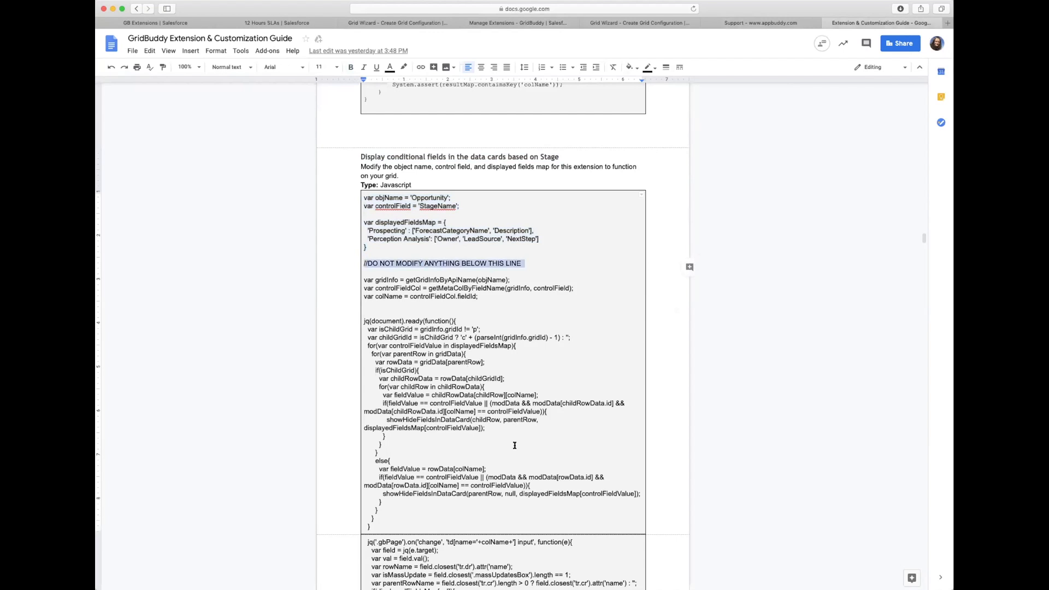
pyautogui.click(655, 194)
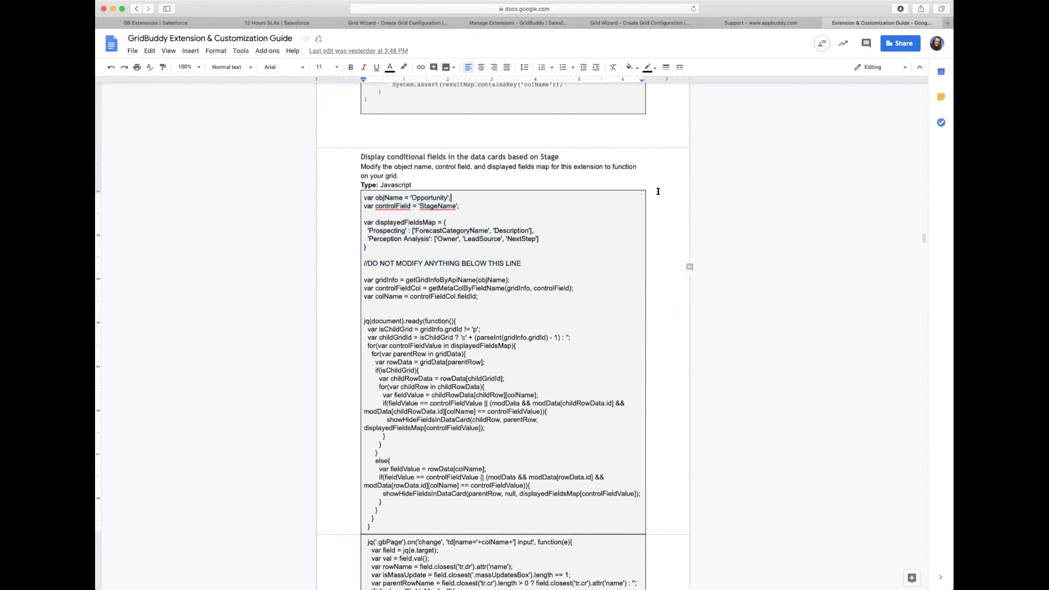
pyautogui.scroll(5, 658, 152)
pyautogui.scroll(20, 656, 150)
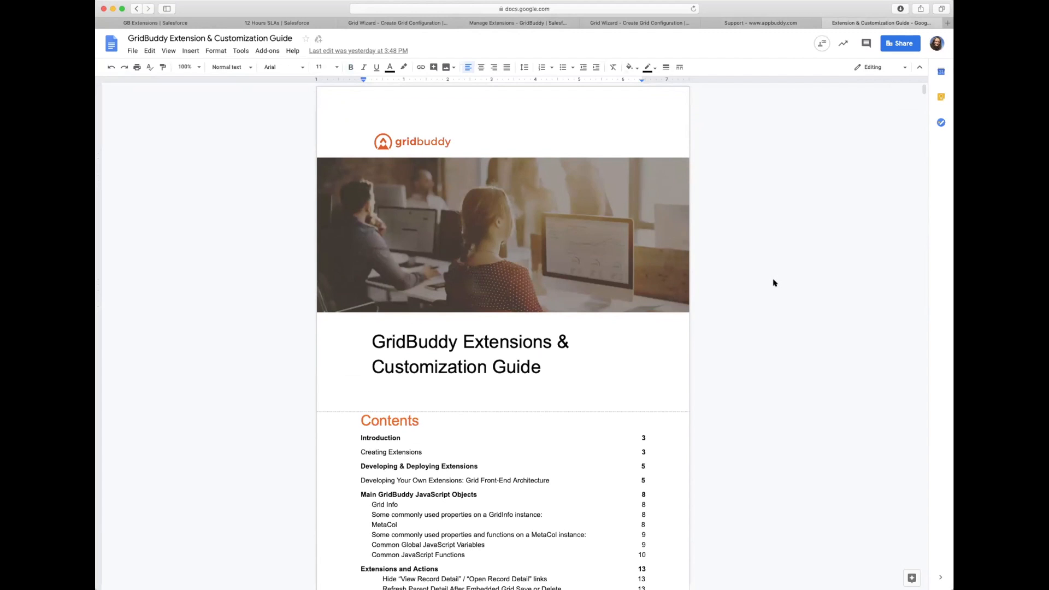
# Step: Switch back to Salesforce and open the Accounts grid in the Sales Rep Workspace
pyautogui.click(151, 24)
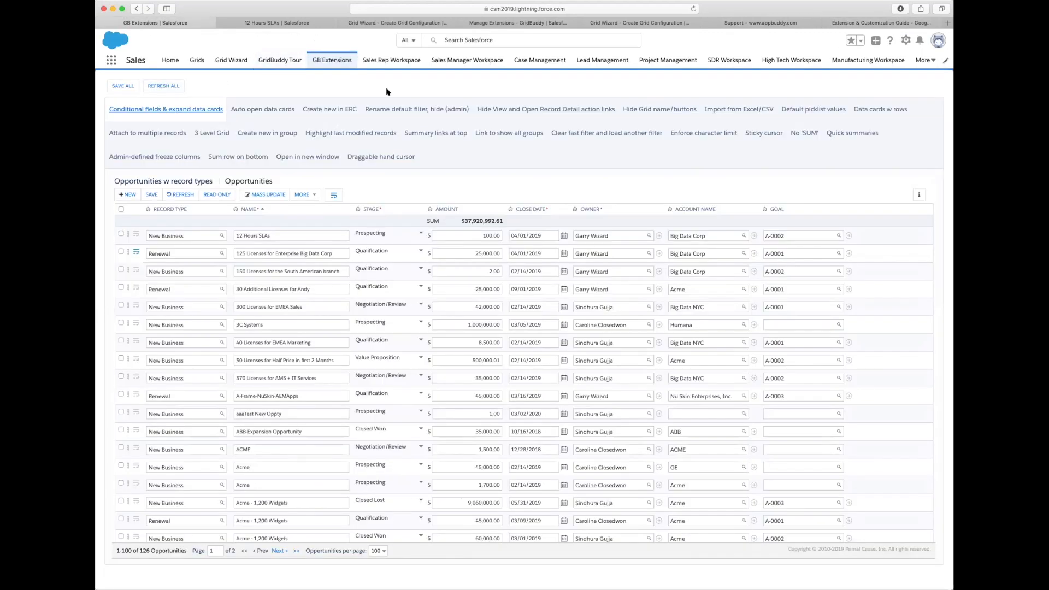
pyautogui.click(397, 59)
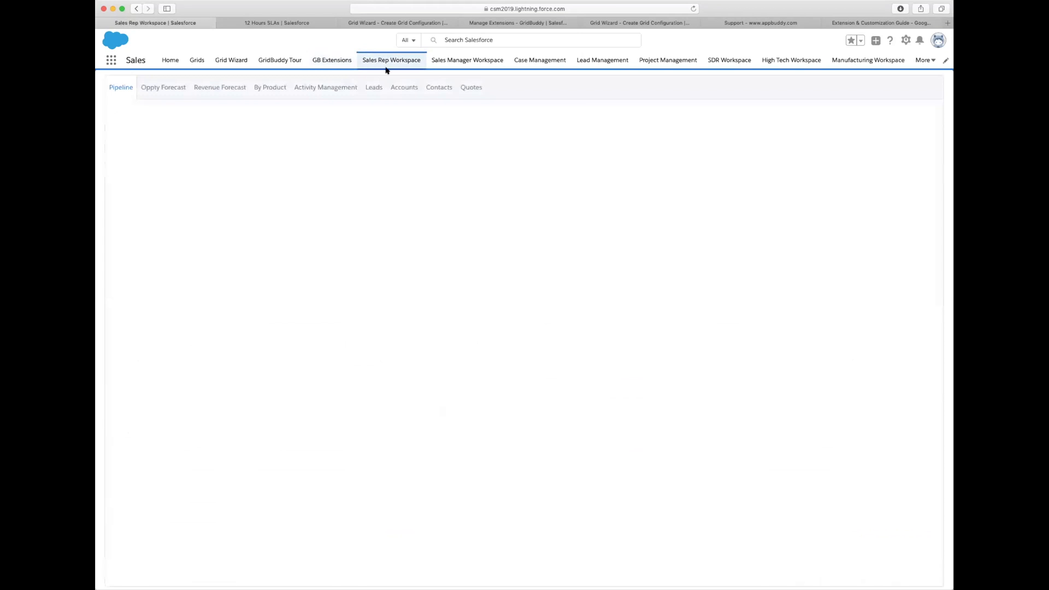
pyautogui.click(407, 89)
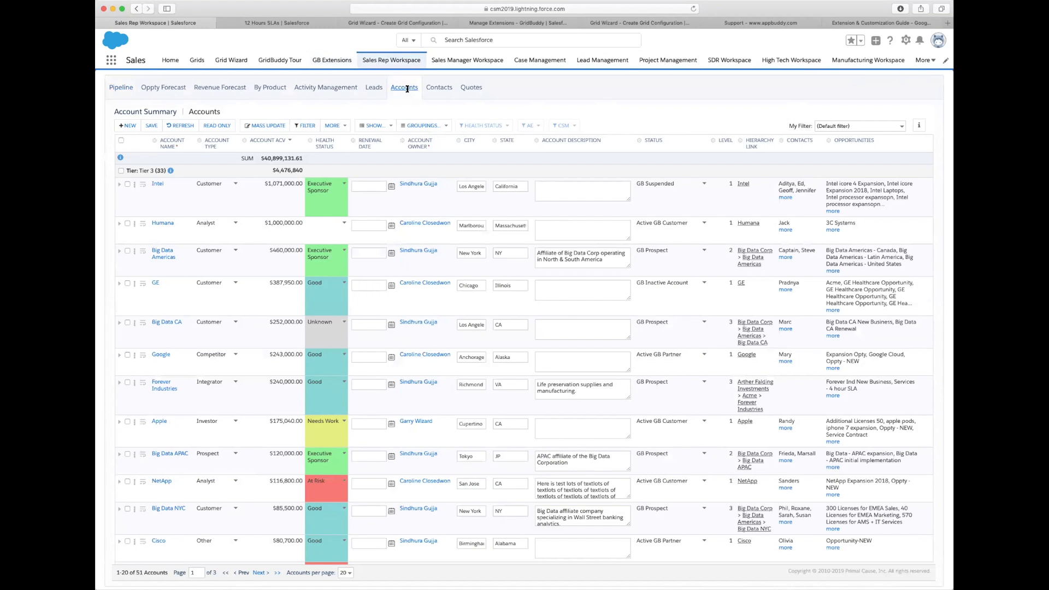
# Step: Expand the Intel account, add a blank new row under both its Contacts and Opportunities, and collapse both related lists
pyautogui.click(119, 184)
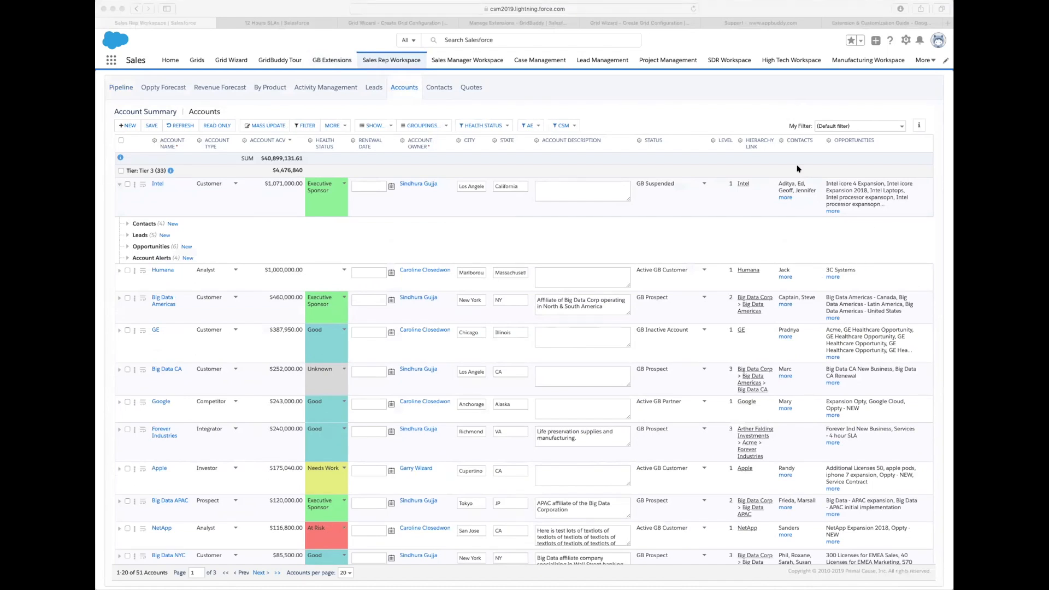
pyautogui.click(223, 219)
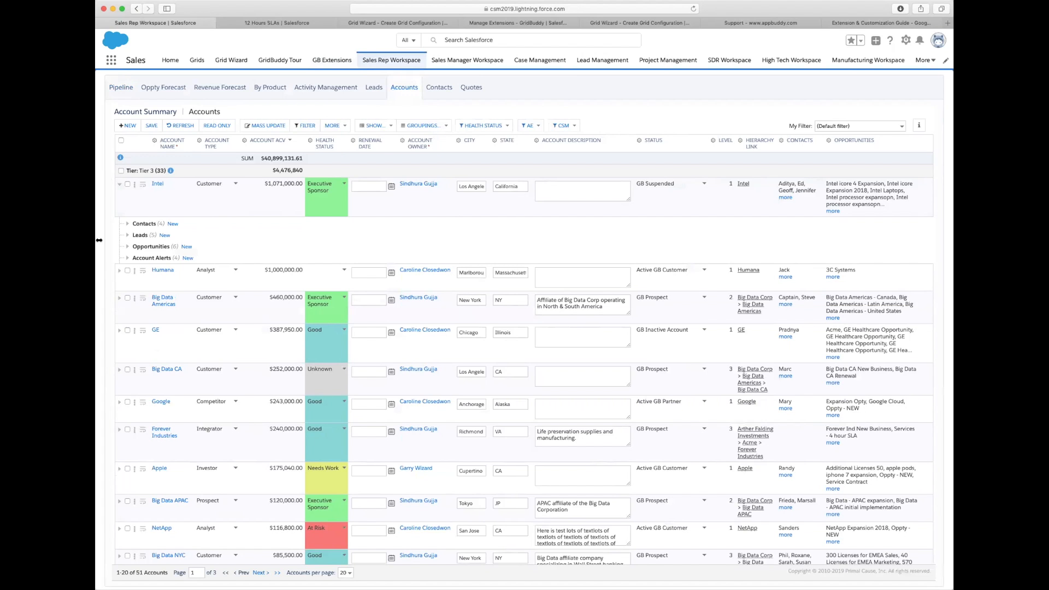
pyautogui.click(126, 225)
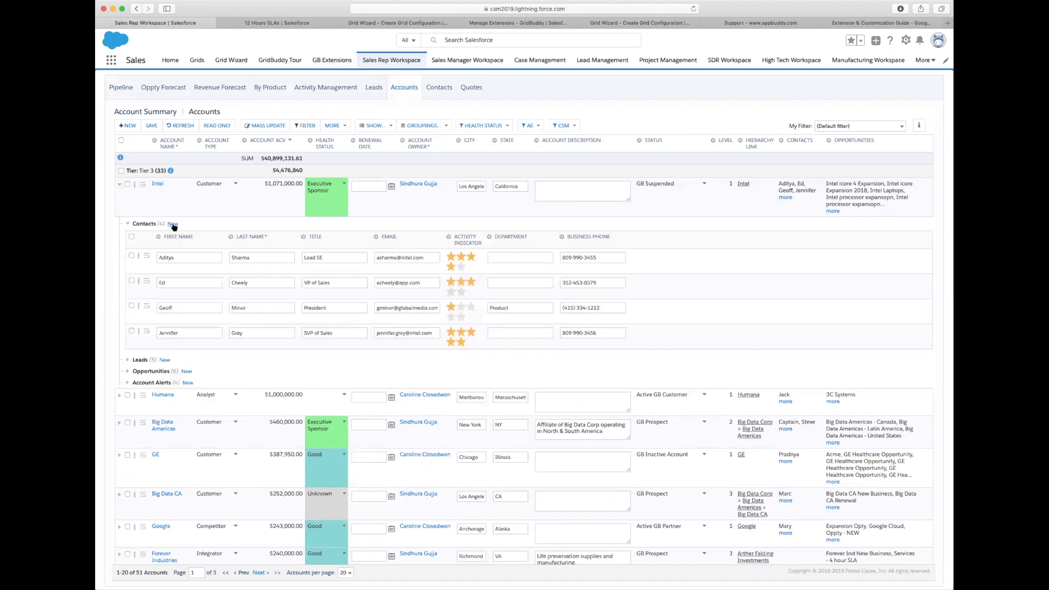
pyautogui.click(173, 224)
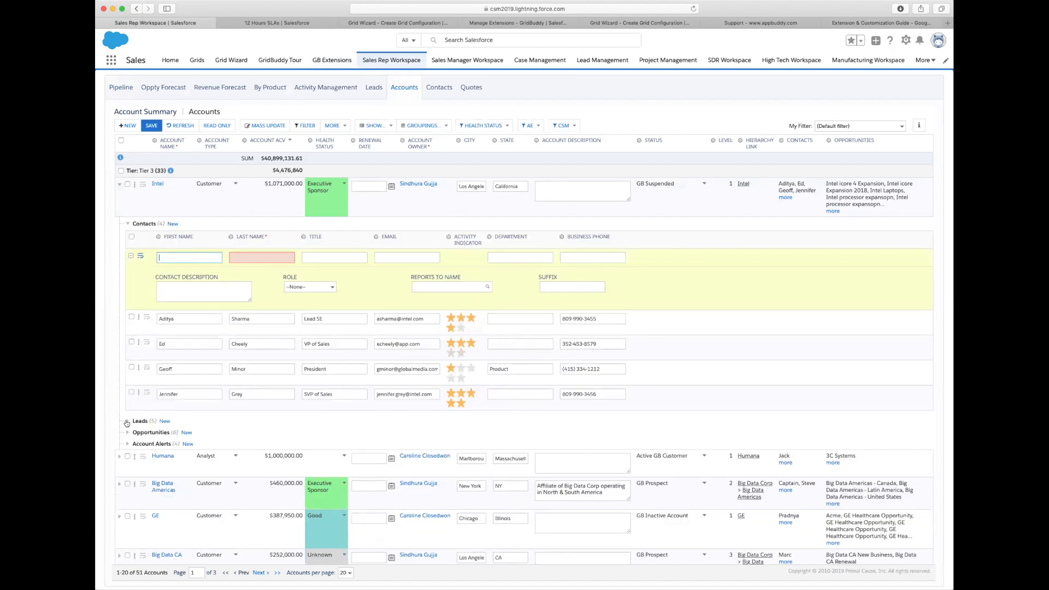
pyautogui.click(126, 432)
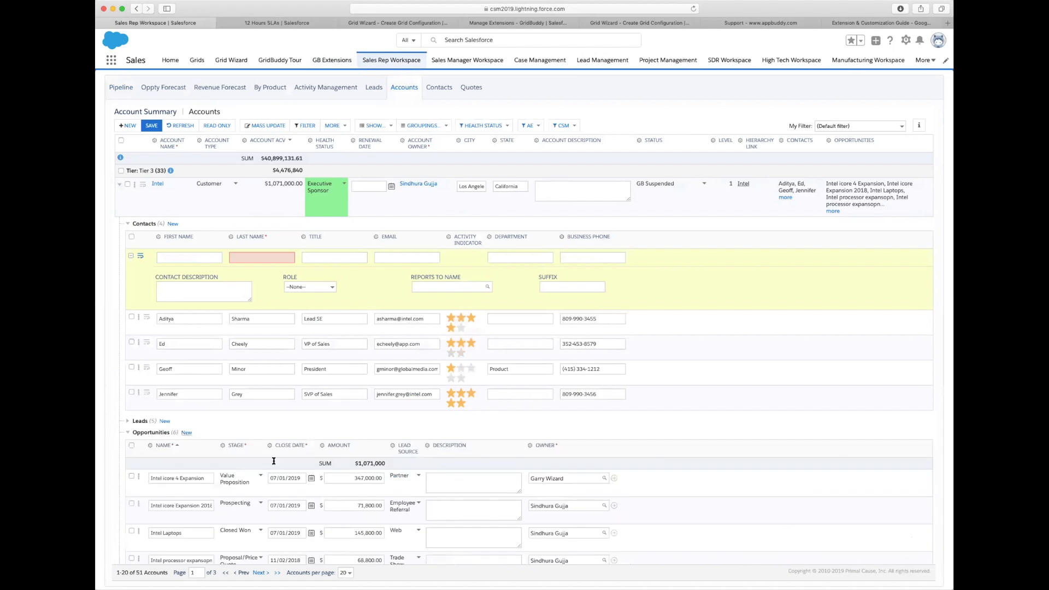
pyautogui.click(186, 433)
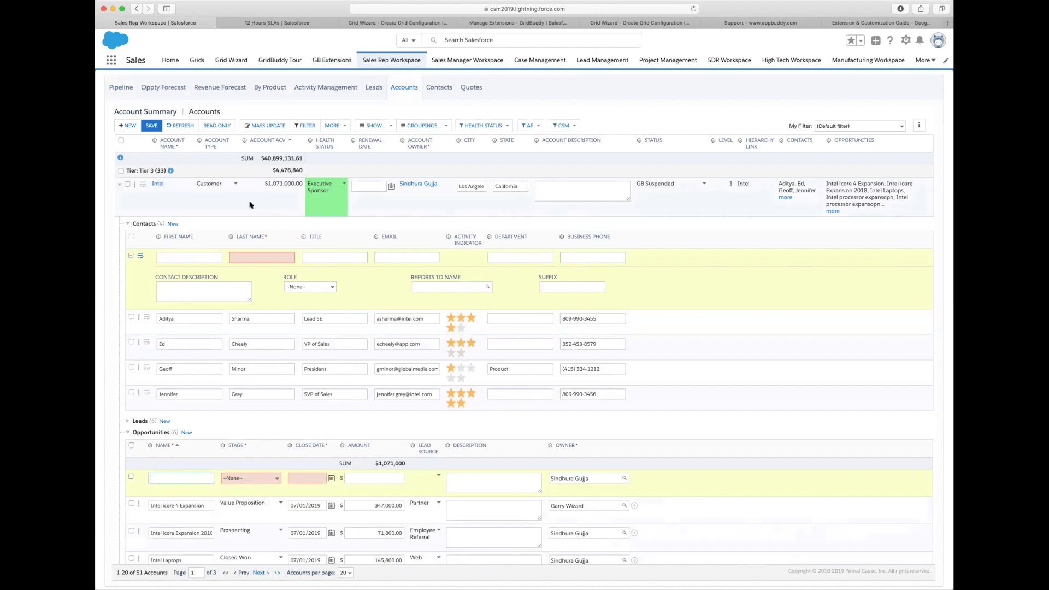
pyautogui.click(128, 225)
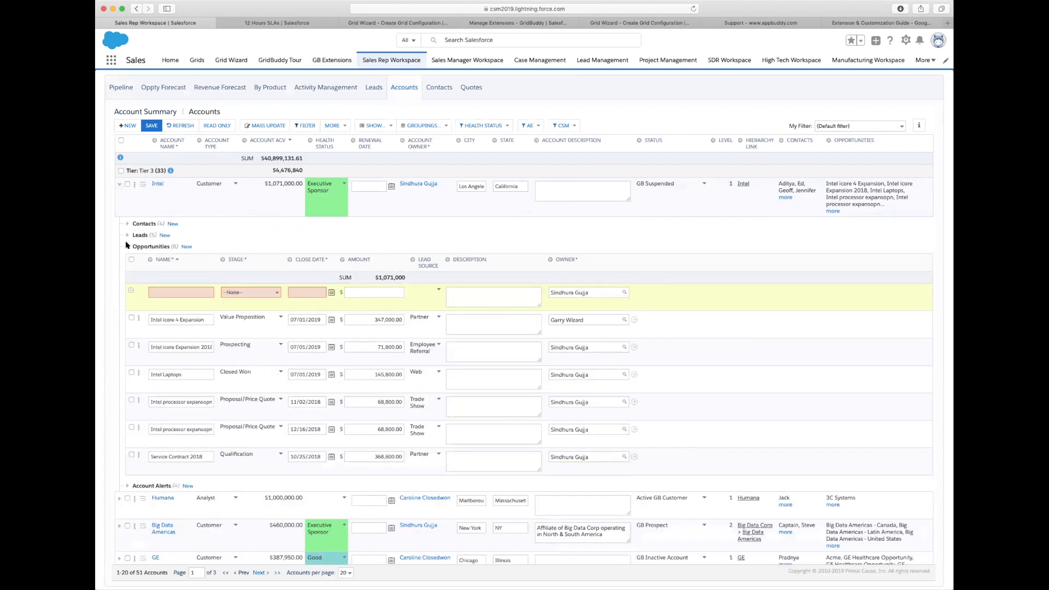
pyautogui.click(127, 247)
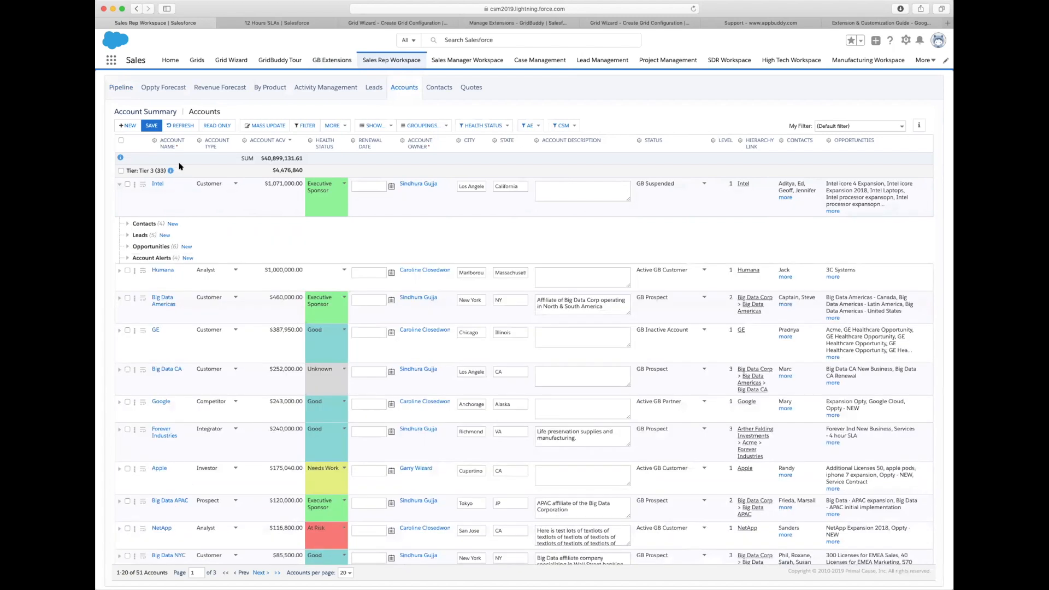
# Step: Set the Intel account's renewal date to 04/17/2019 and status to GB Attrited, and recheck the new row in its Contacts list
pyautogui.click(876, 155)
pyautogui.click(384, 186)
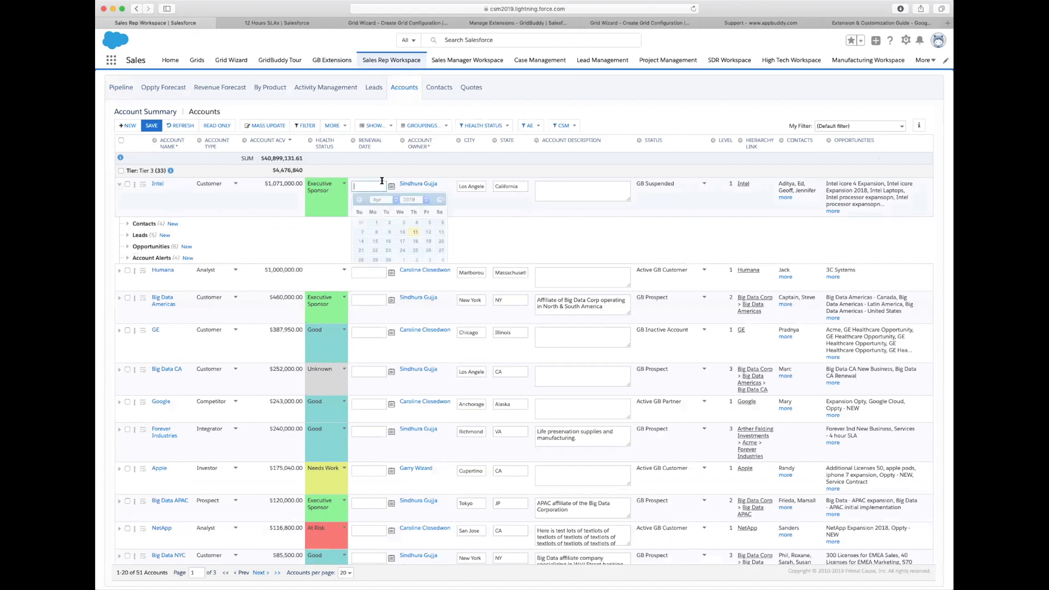
pyautogui.click(398, 241)
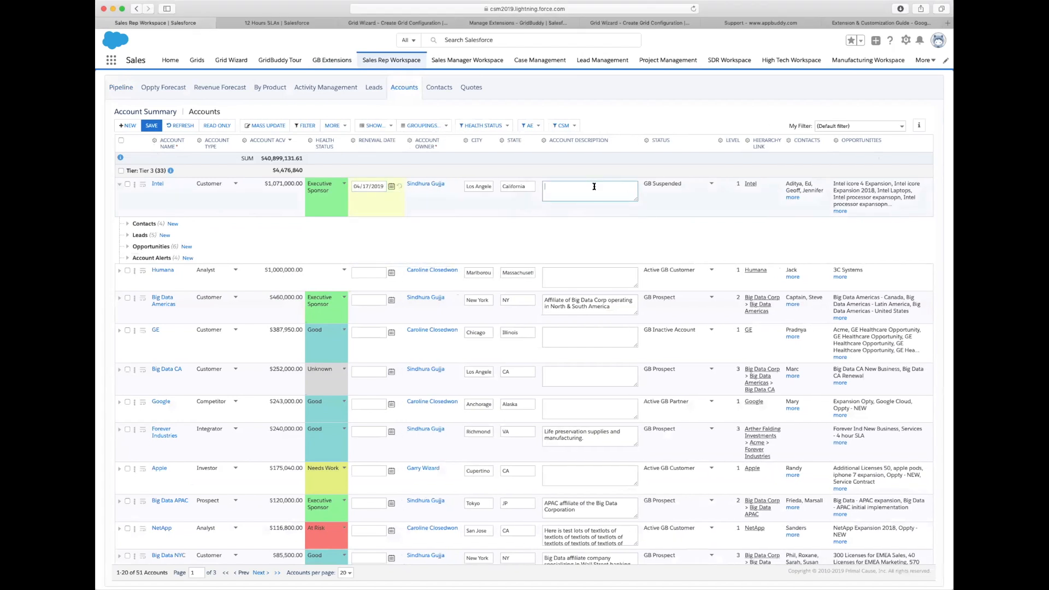
pyautogui.click(683, 188)
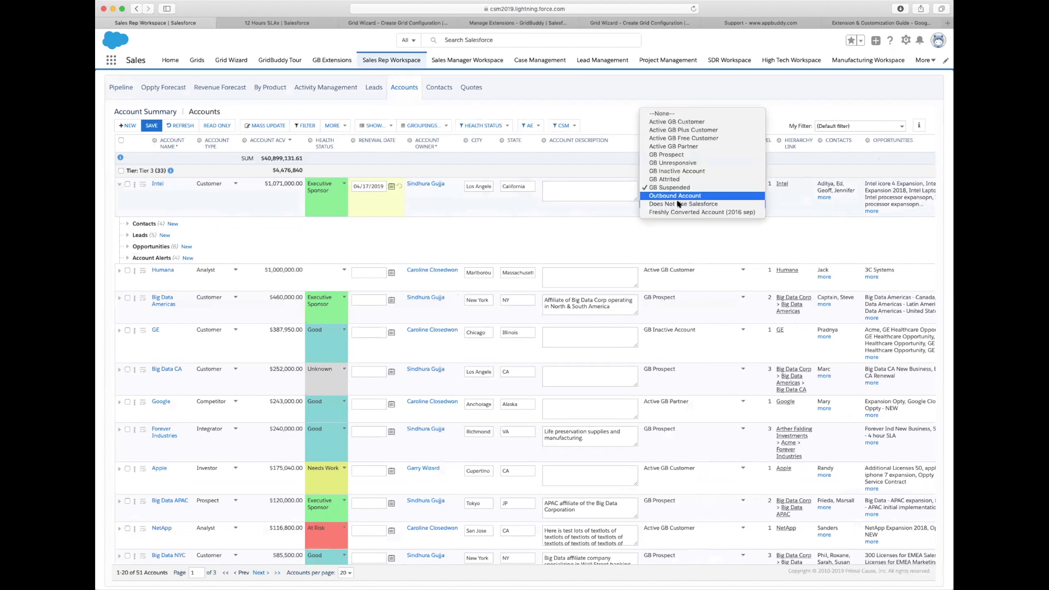
pyautogui.click(682, 179)
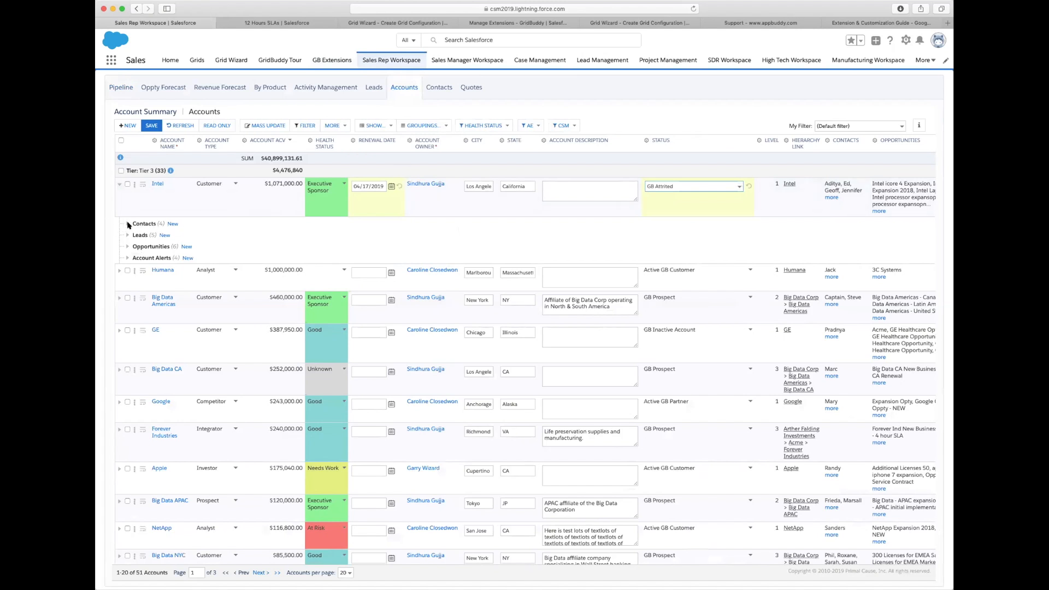
pyautogui.click(128, 224)
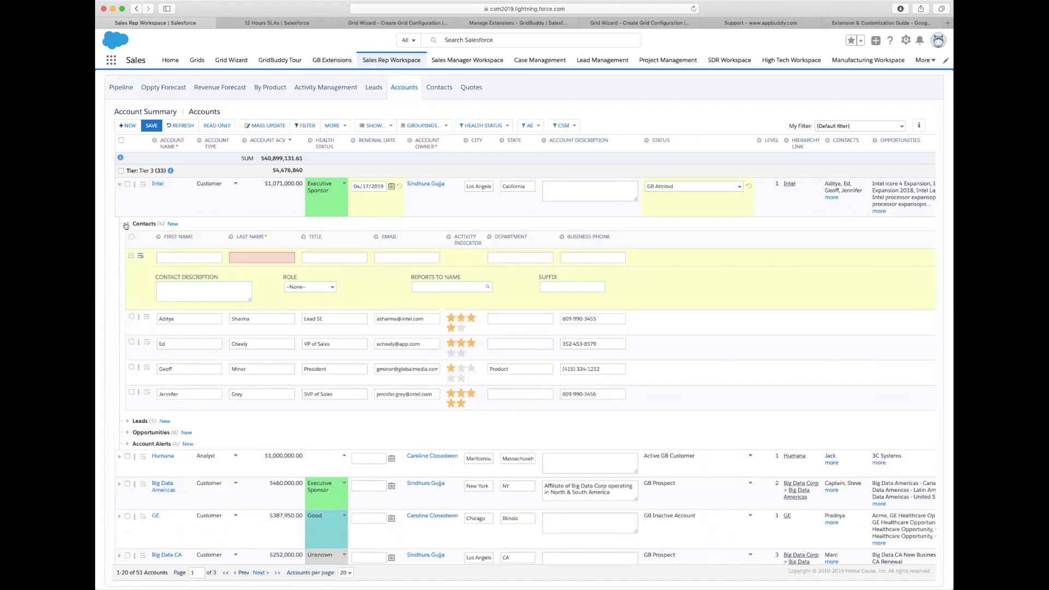
pyautogui.click(125, 225)
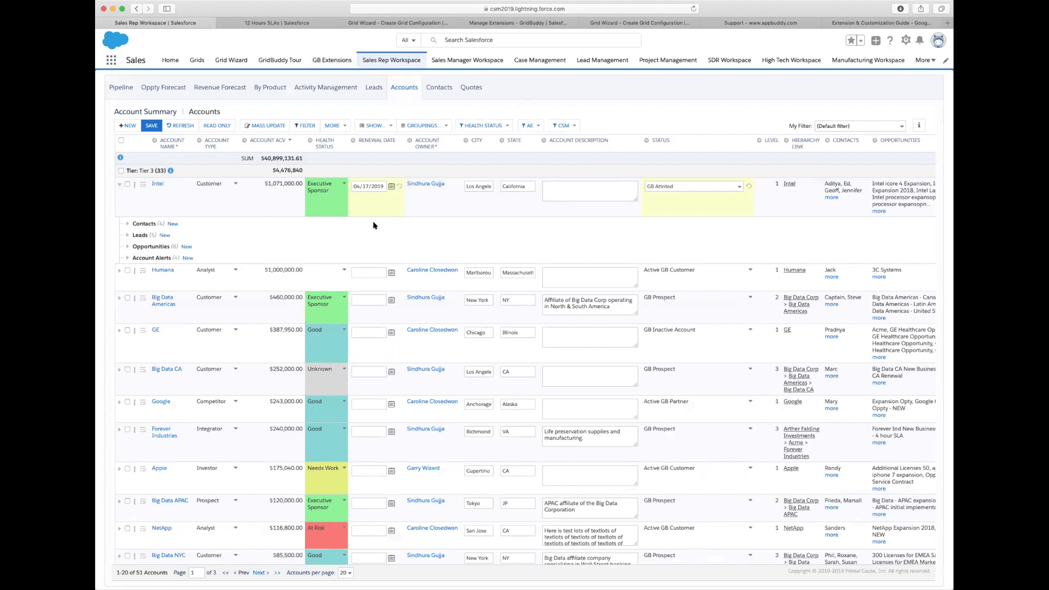
# Step: Switch to the Grid Wizard page and view the management links on GridBuddy Home
pyautogui.click(381, 19)
pyautogui.click(231, 60)
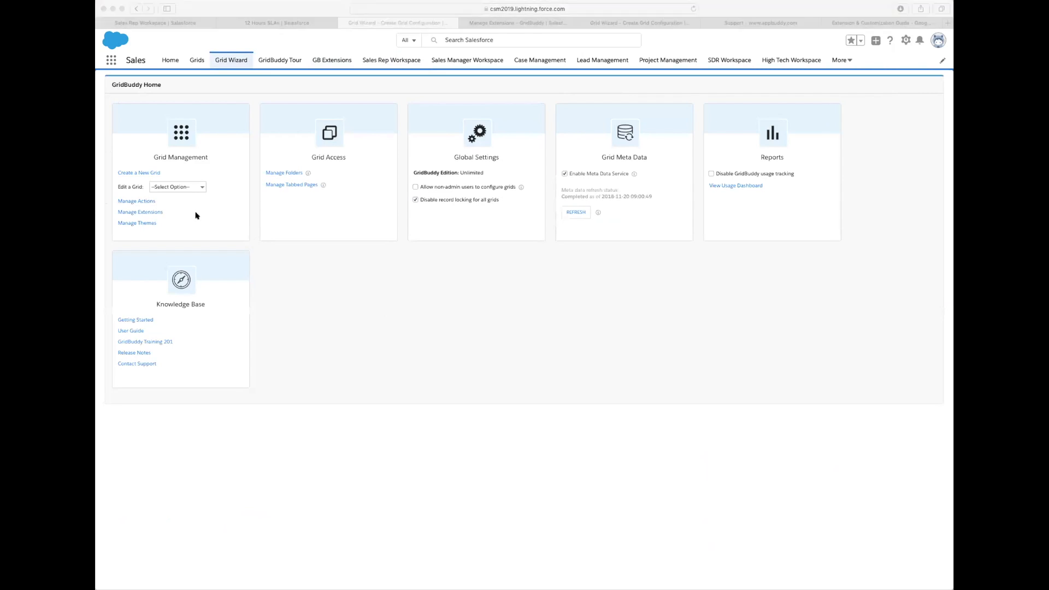
pyautogui.click(166, 213)
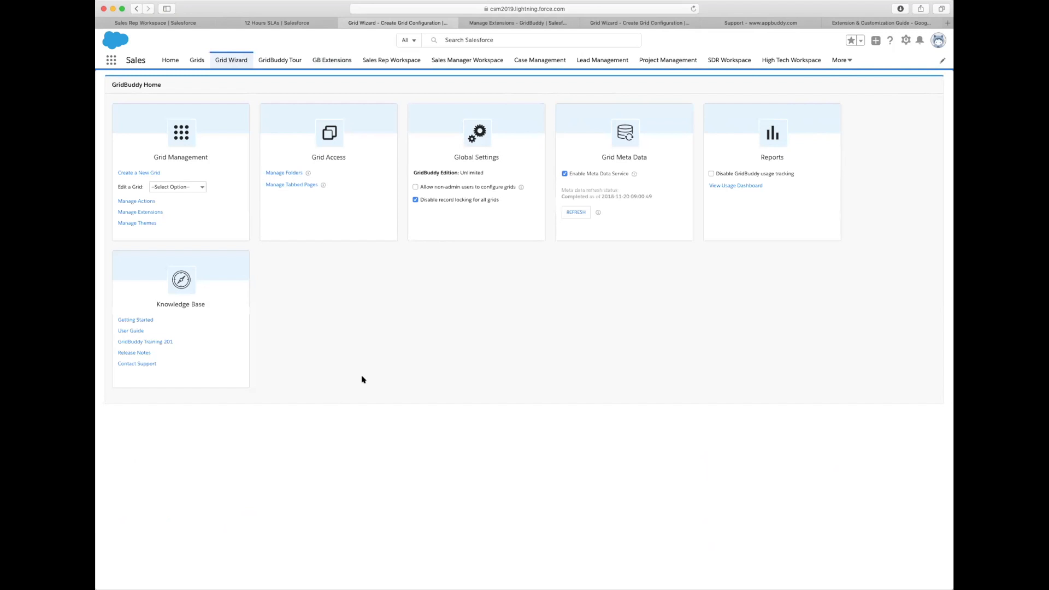
# Step: Return to the Sales Rep Workspace and view the Pipeline grid of opportunities
pyautogui.click(144, 22)
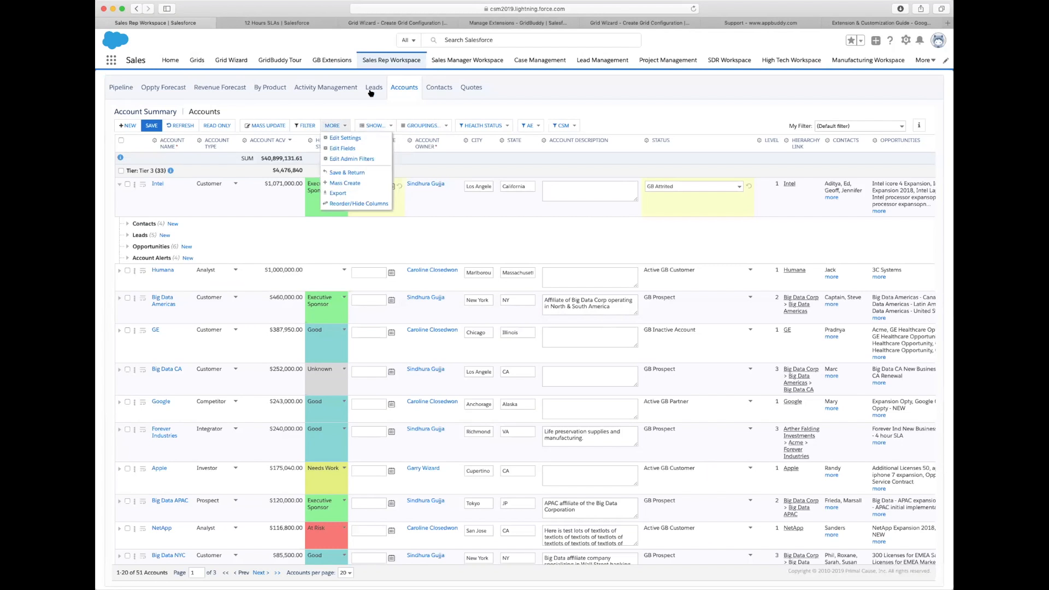
pyautogui.click(120, 88)
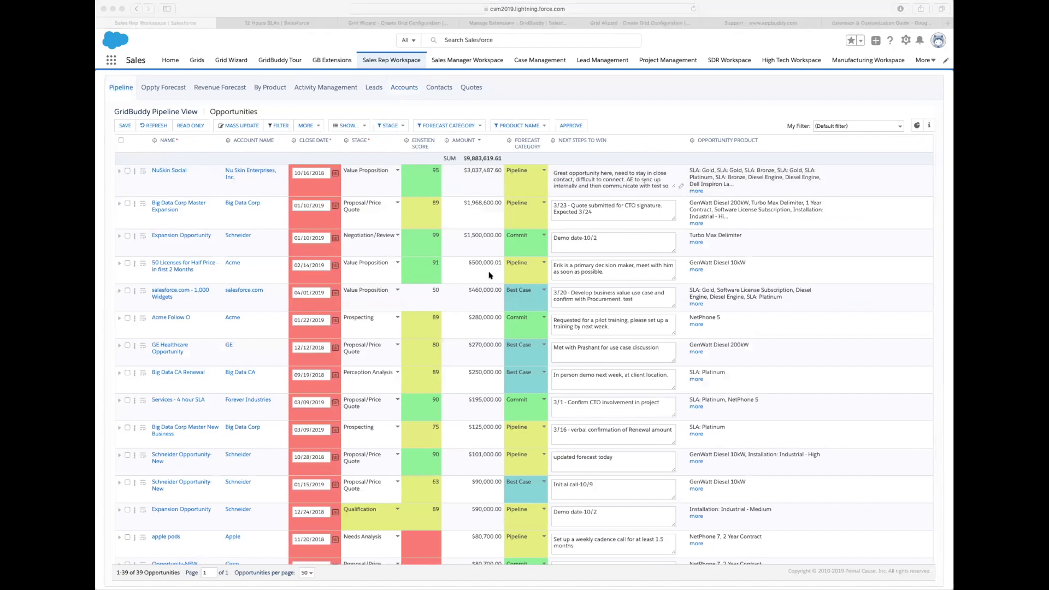
pyautogui.click(473, 218)
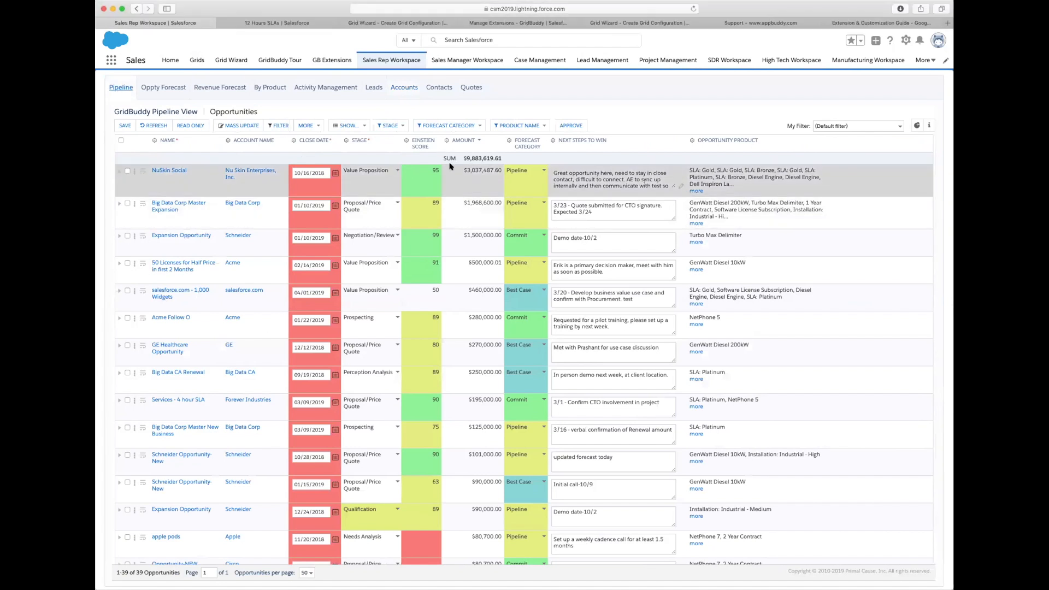
pyautogui.click(501, 366)
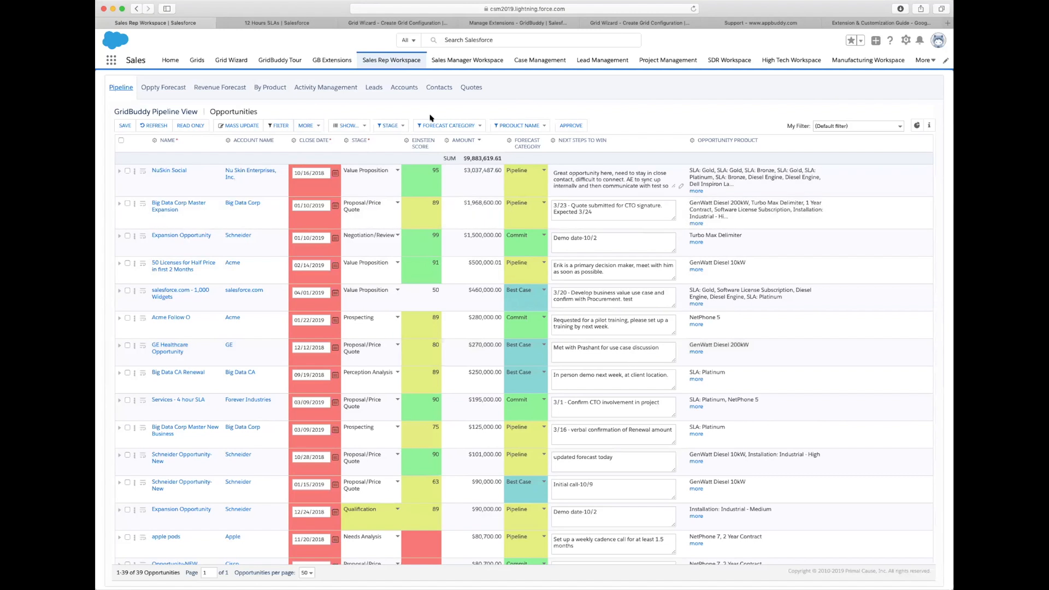
# Step: Open the 3 level child test grid for editing in the Grid Wizard and review the wizard's three configuration steps
pyautogui.click(405, 24)
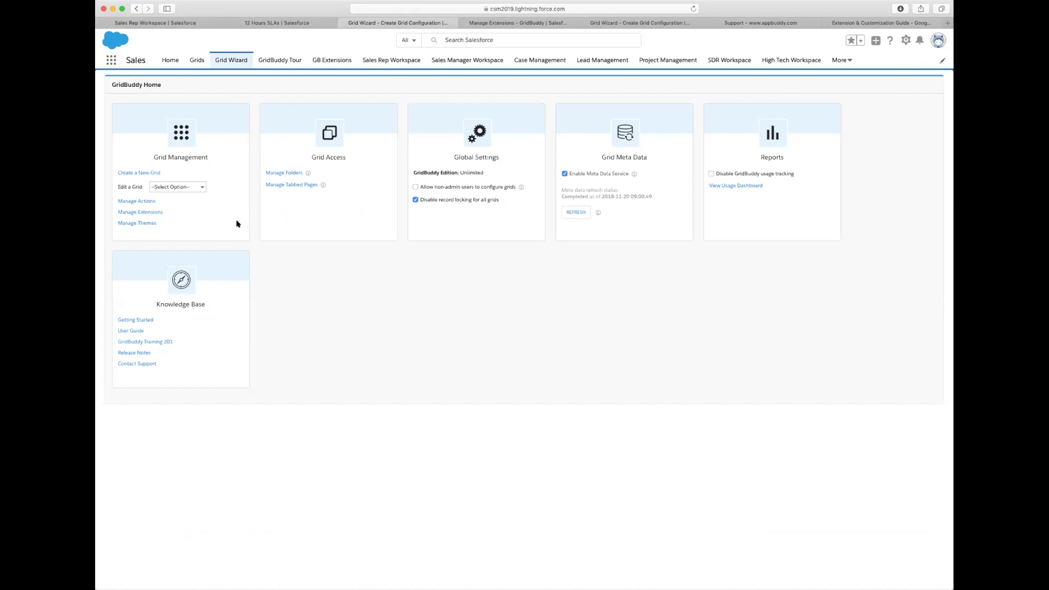
pyautogui.click(209, 48)
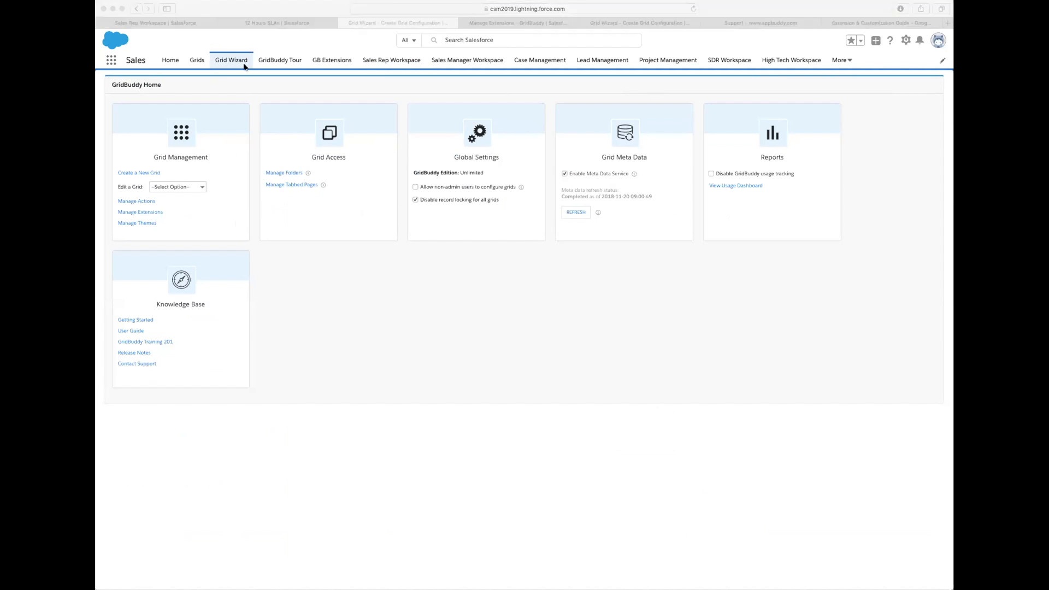
pyautogui.click(254, 68)
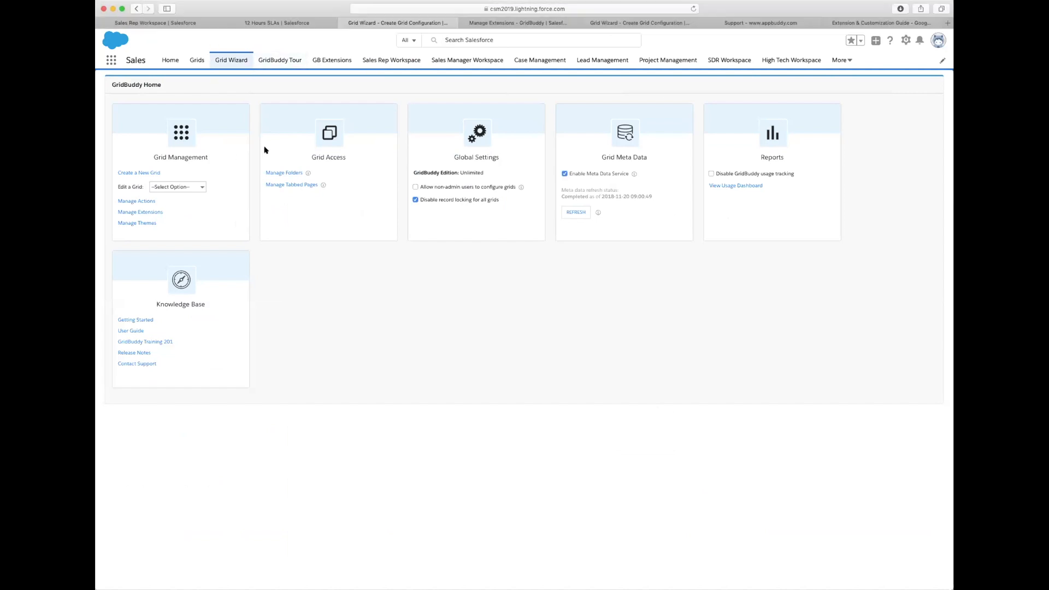
pyautogui.click(237, 56)
pyautogui.click(231, 69)
pyautogui.click(196, 186)
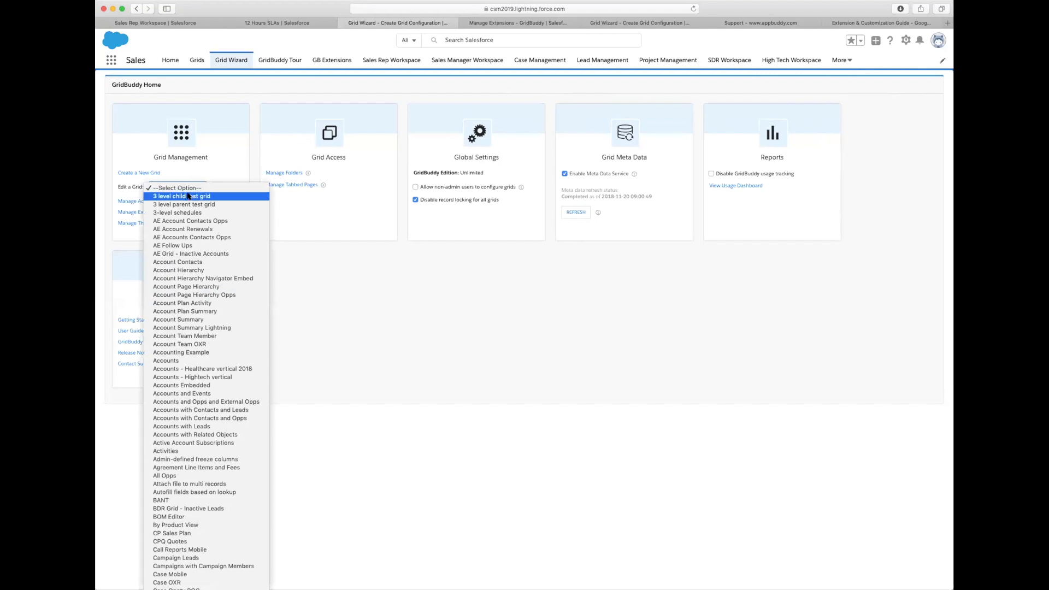
pyautogui.click(186, 196)
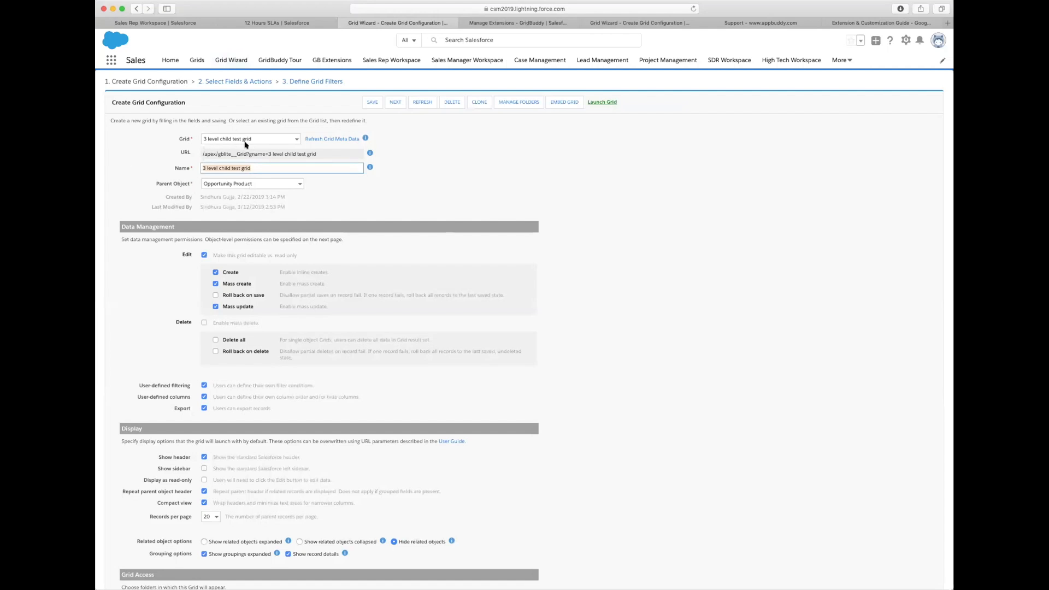
pyautogui.click(103, 69)
pyautogui.click(146, 91)
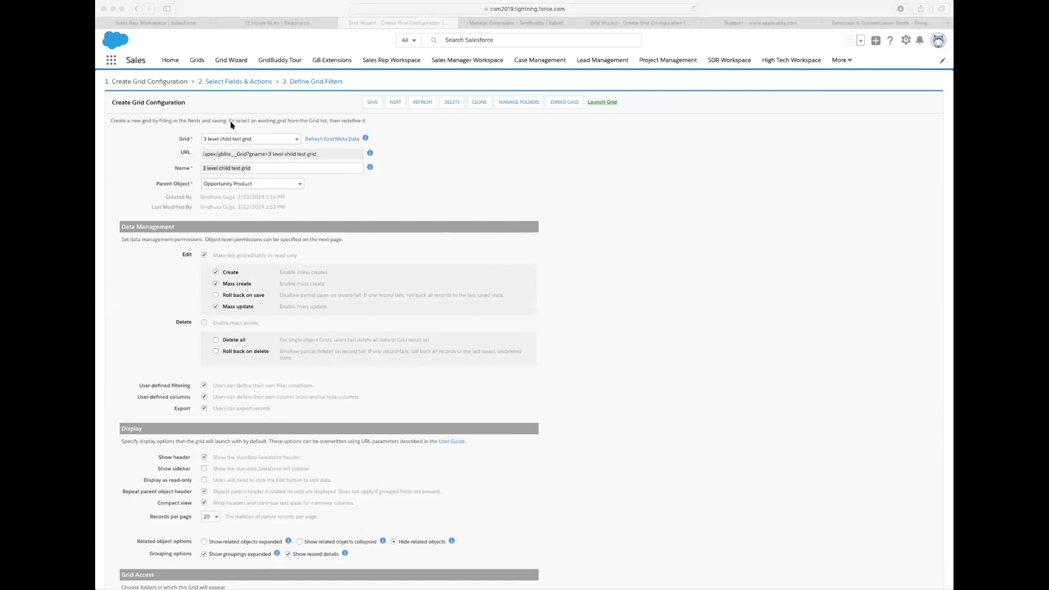
pyautogui.click(230, 86)
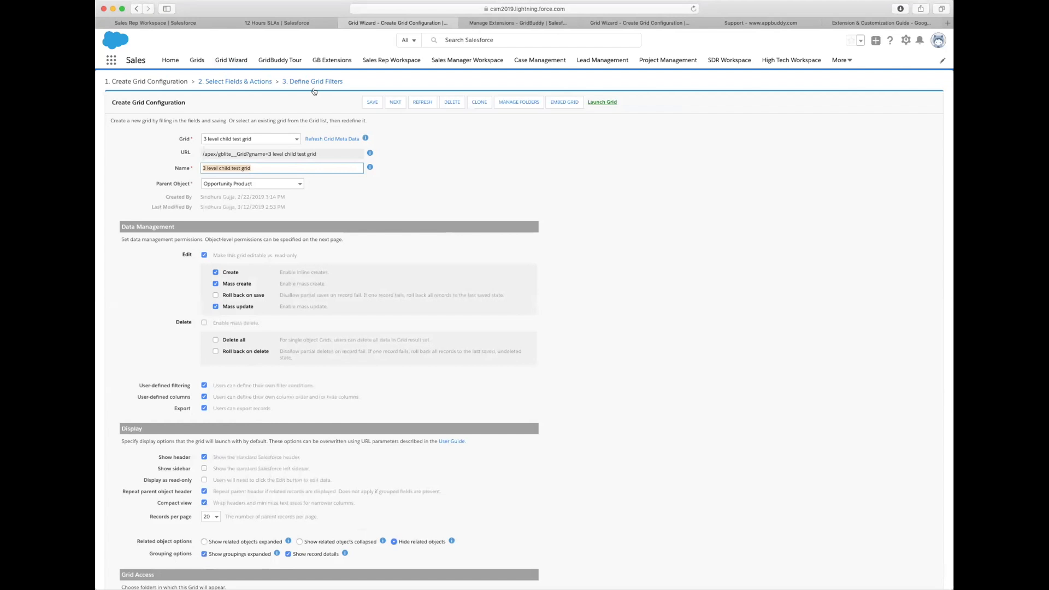
# Step: Open the Sales Rep Workspace in a new browser tab and bring up the field settings of the GridBuddy Pipeline View grid
pyautogui.keyDown('super'); pyautogui.click(381, 60); pyautogui.keyUp('super')
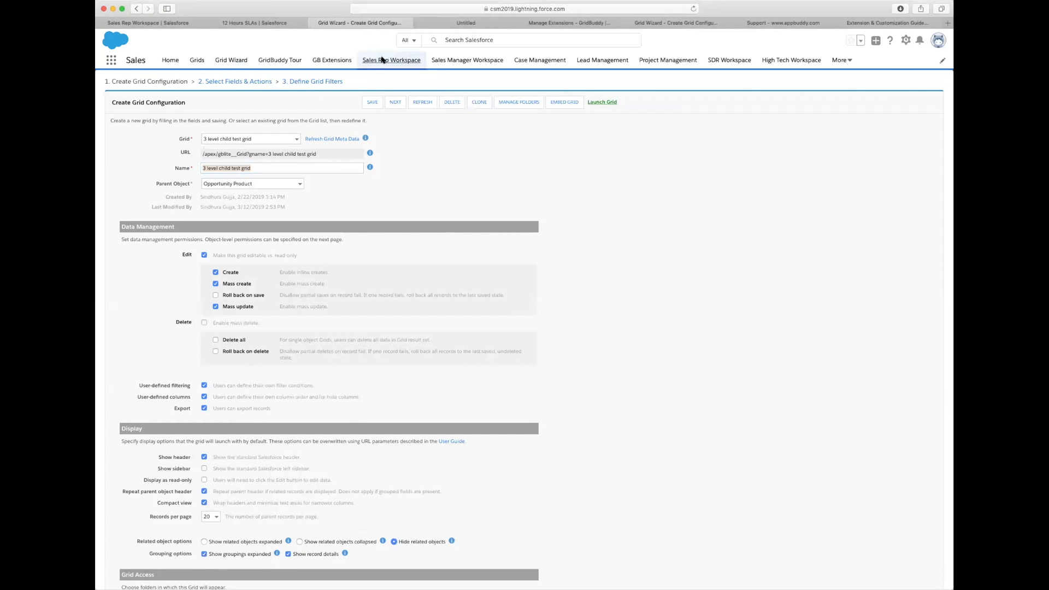
pyautogui.click(466, 23)
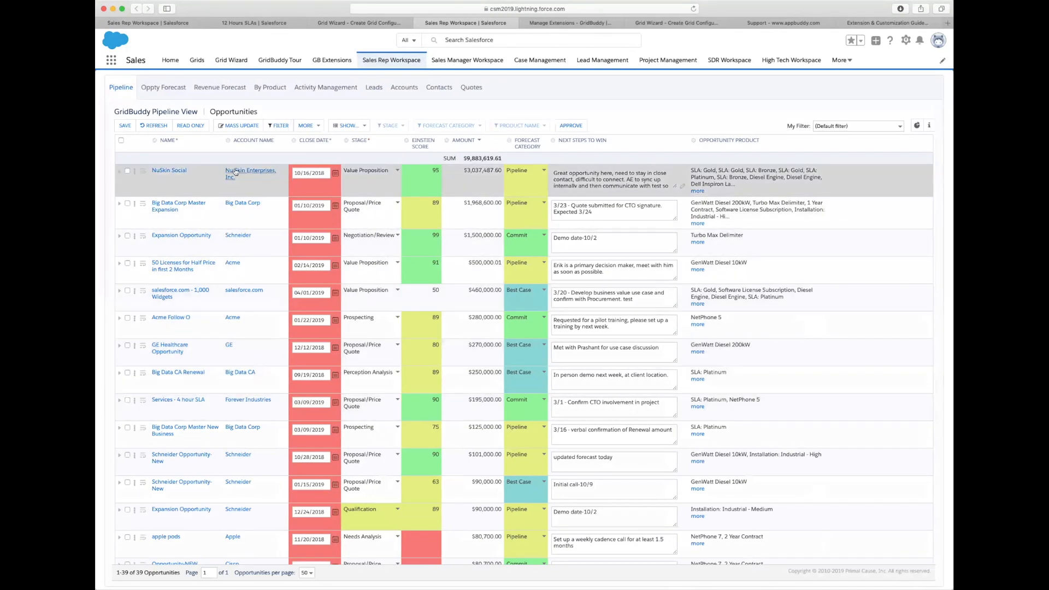
pyautogui.click(308, 125)
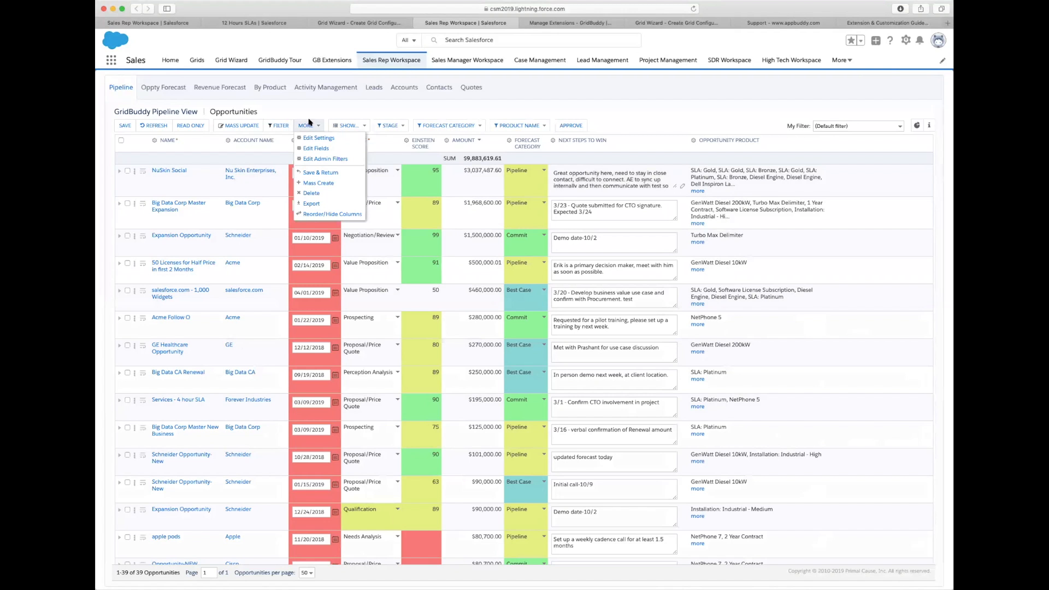
pyautogui.click(309, 125)
pyautogui.click(320, 128)
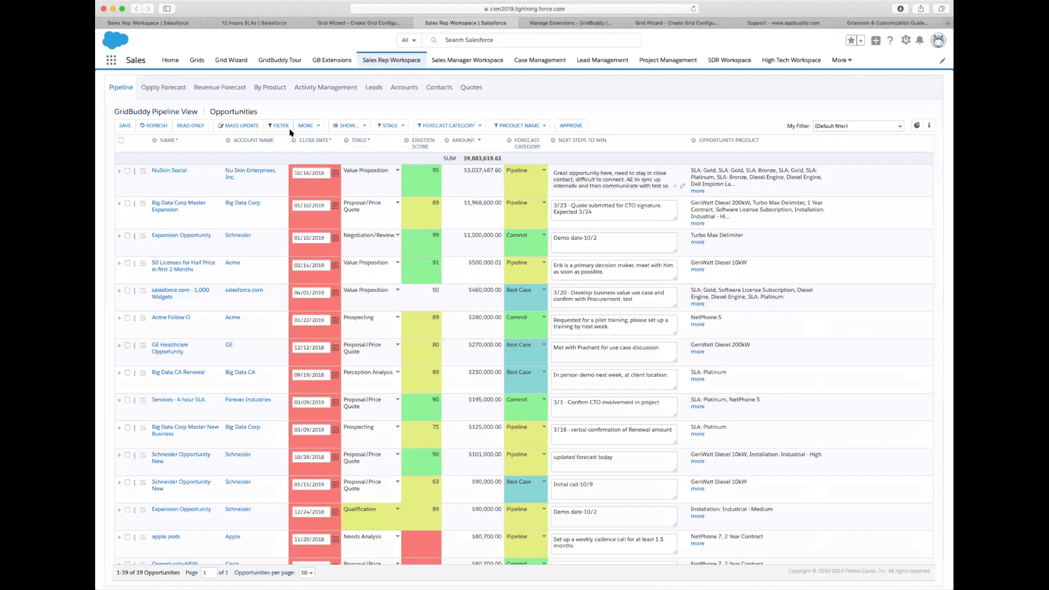
pyautogui.moveTo(315, 132)
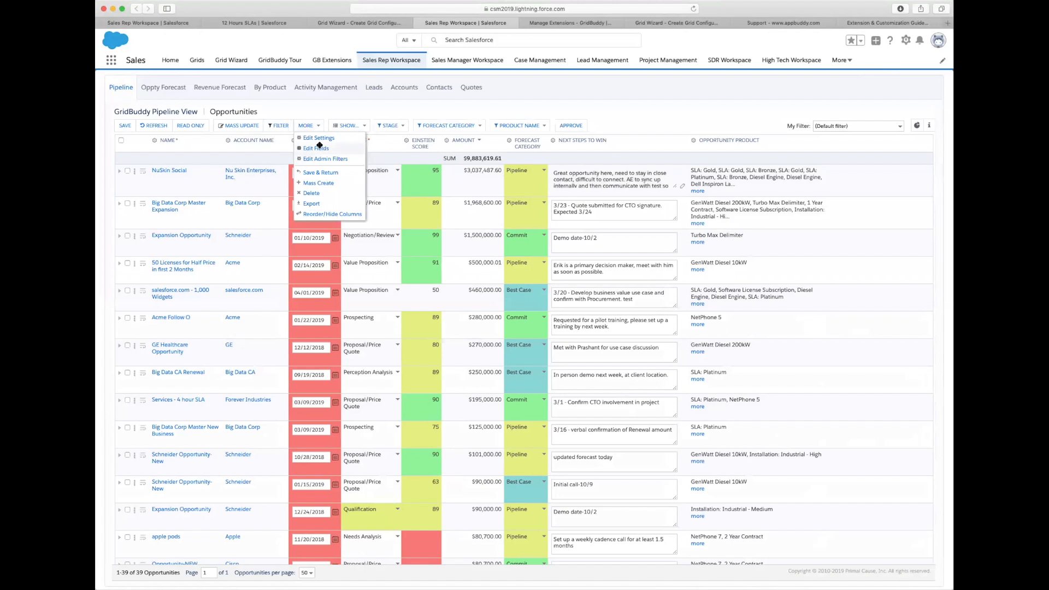
pyautogui.click(320, 146)
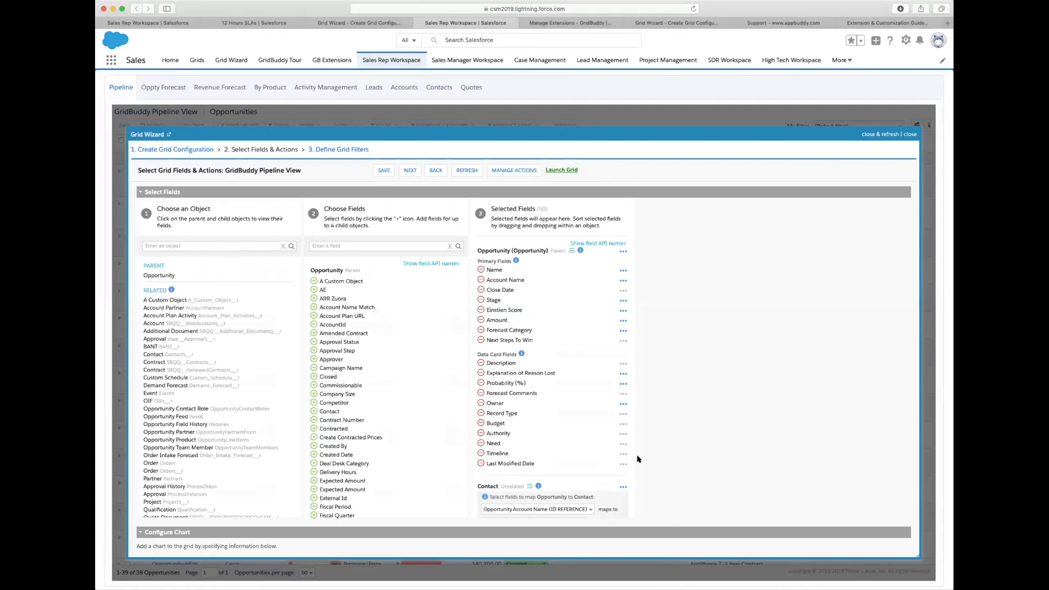
# Step: Examine the conditional formatting rules and selectable actions of the GridBuddy Pipeline View grid
pyautogui.scroll(-15, 634, 464)
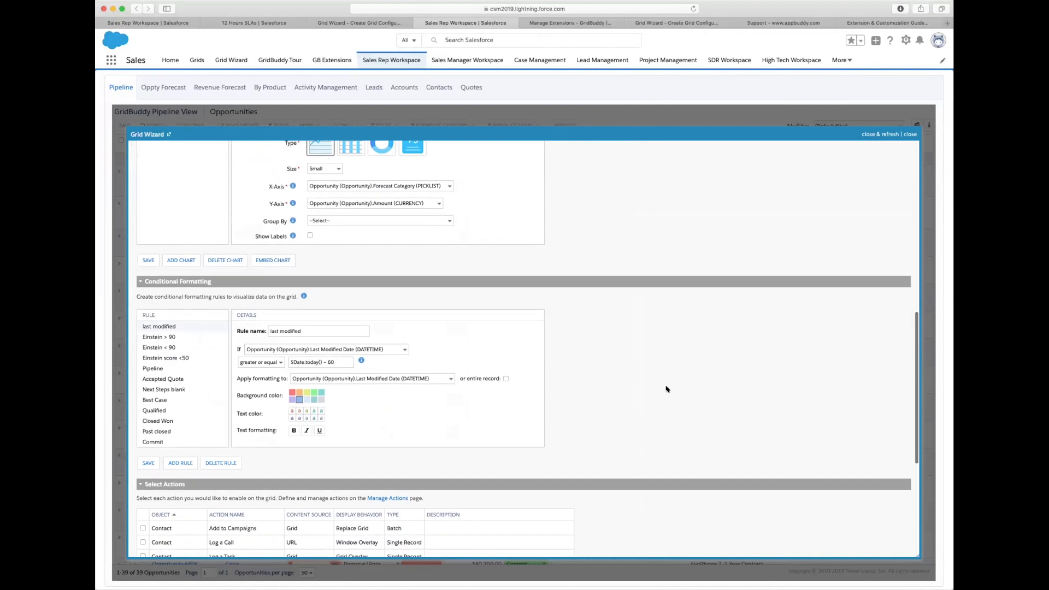
pyautogui.scroll(-2, 666, 389)
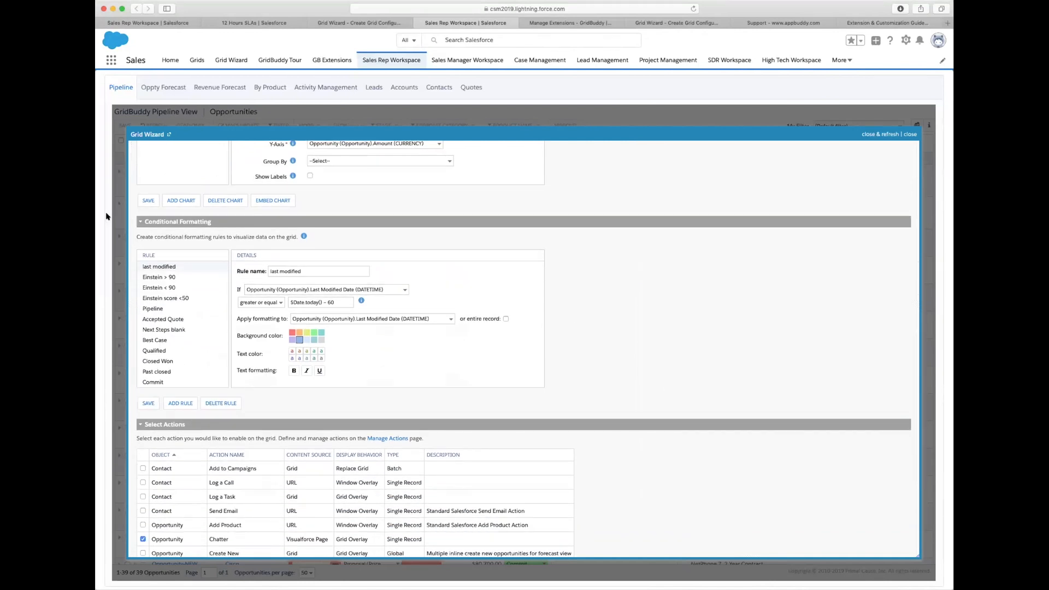
pyautogui.click(538, 366)
pyautogui.scroll(-8, 607, 324)
# Step: Go to the grid's Create Grid Configuration step and examine its selected extensions and custom themes
pyautogui.scroll(15, 627, 251)
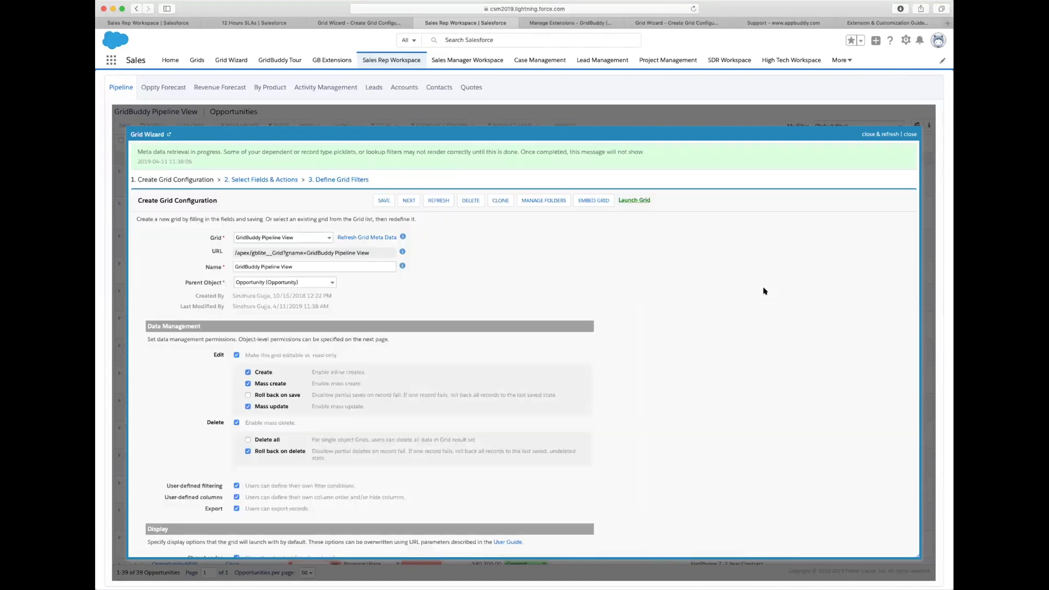
pyautogui.scroll(-15, 764, 291)
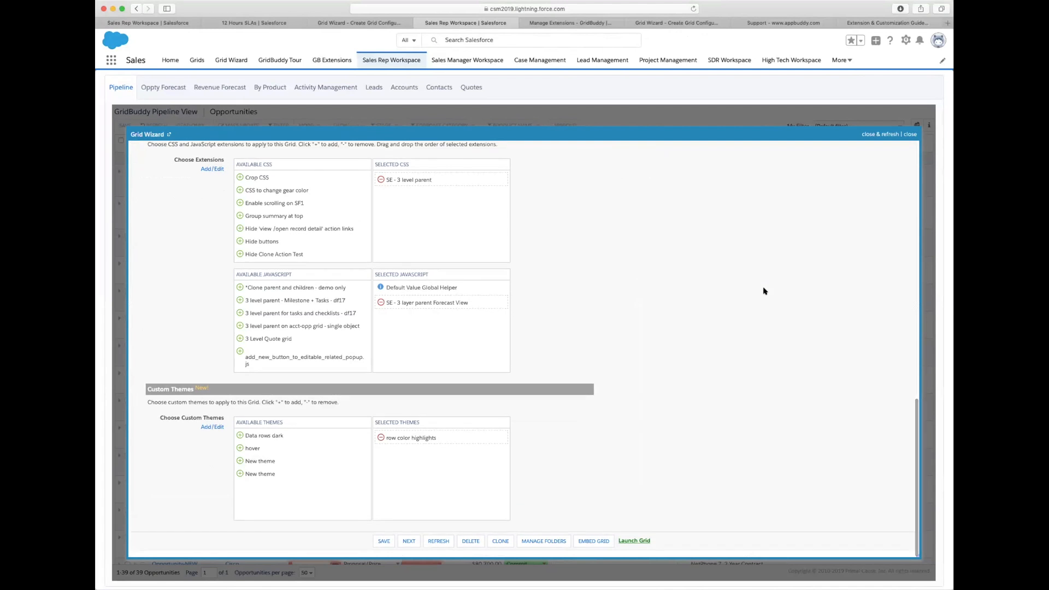
pyautogui.click(689, 526)
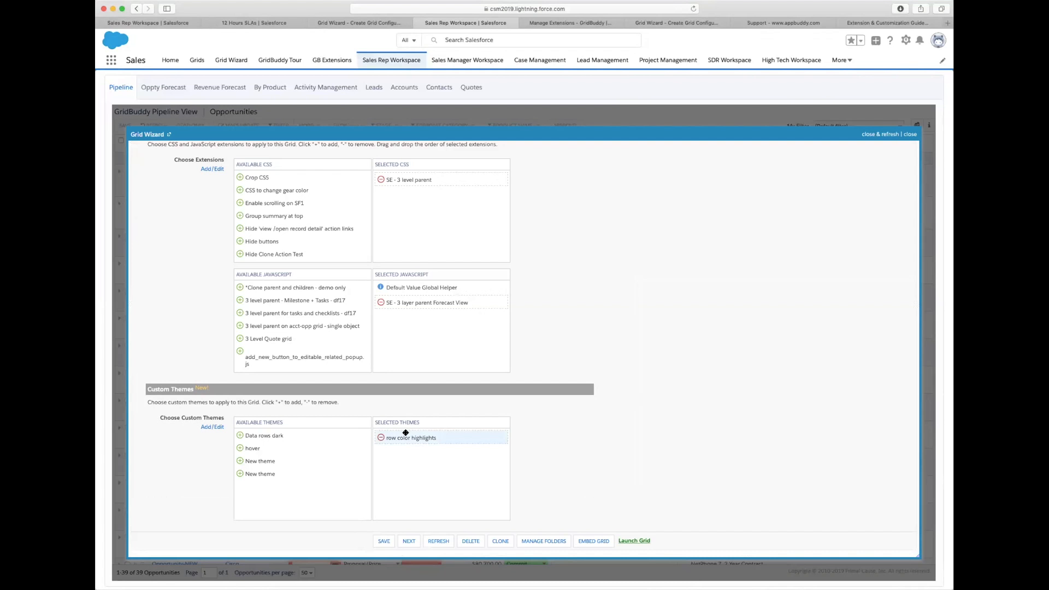
# Step: Open Manage Custom Themes from the grid's Custom Themes section and display the row color highlights theme
pyautogui.click(213, 426)
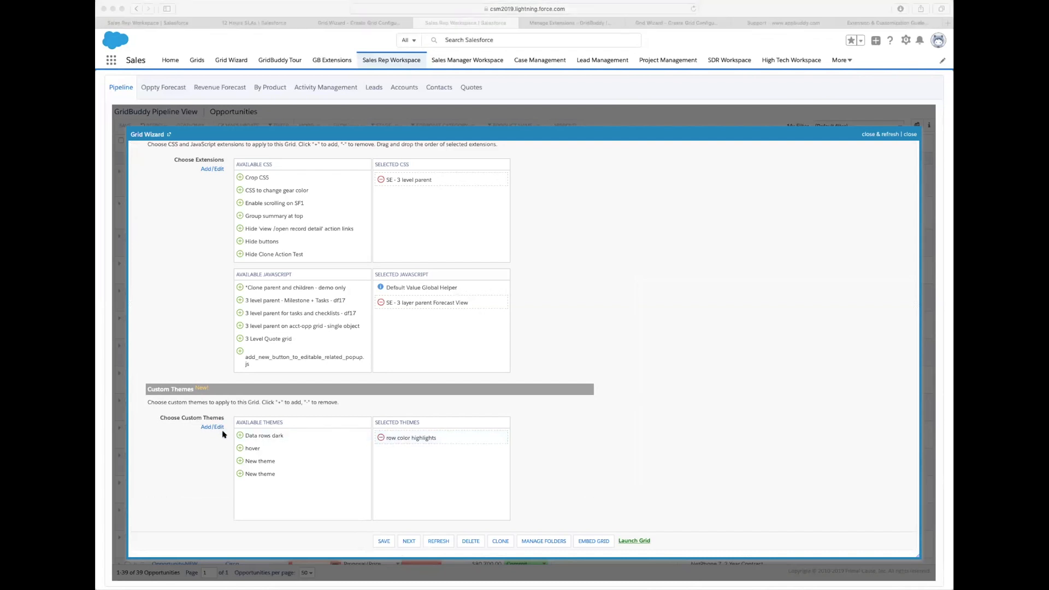
pyautogui.click(204, 434)
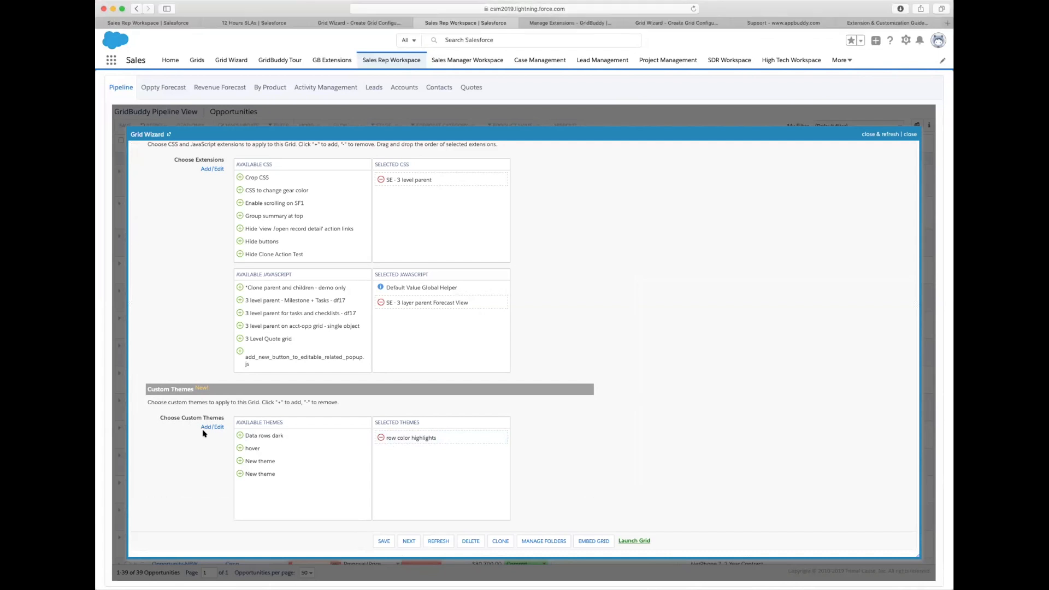
pyautogui.click(212, 427)
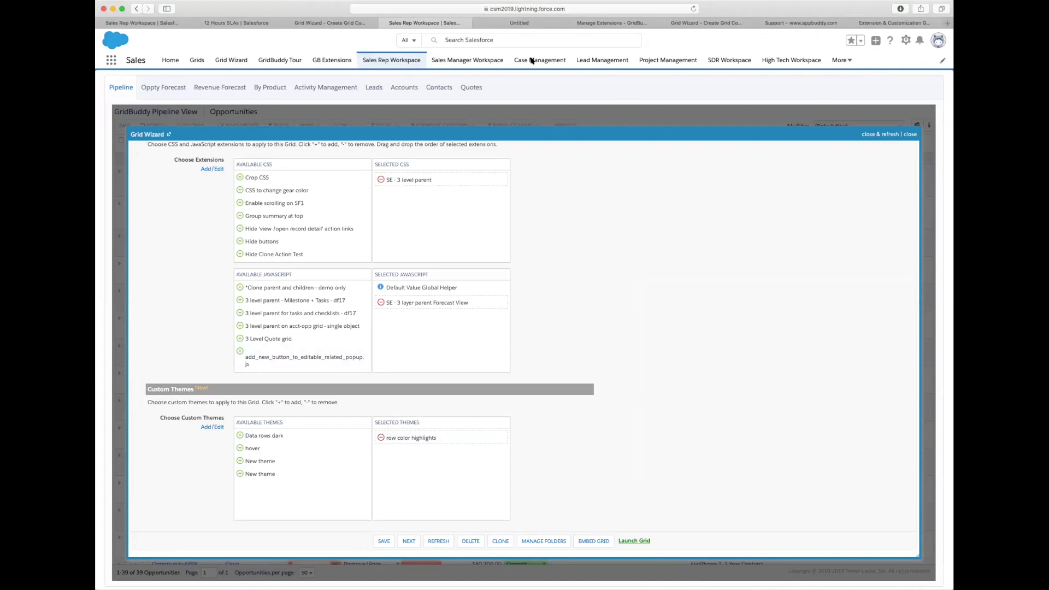
pyautogui.click(539, 24)
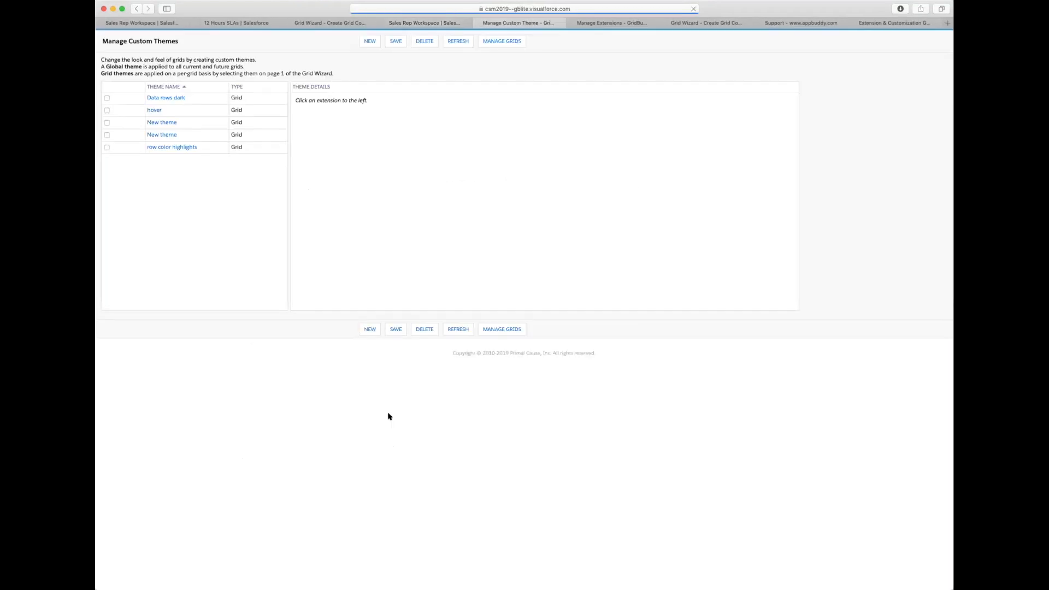
pyautogui.click(181, 147)
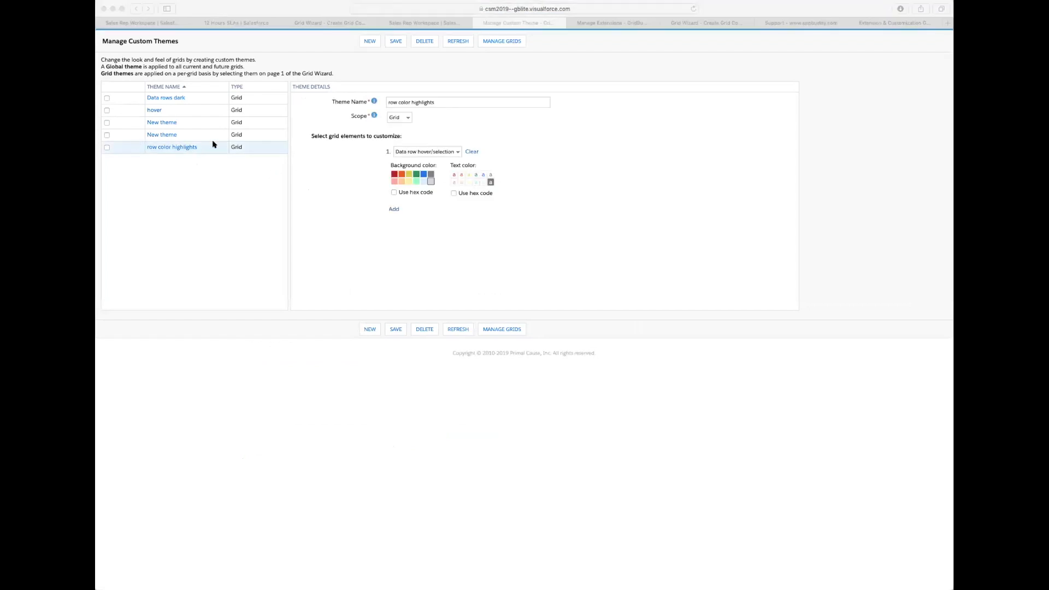
# Step: Review the theme's scope setting and the list of customizable grid elements, keeping Data row hover/selection chosen
pyautogui.click(258, 157)
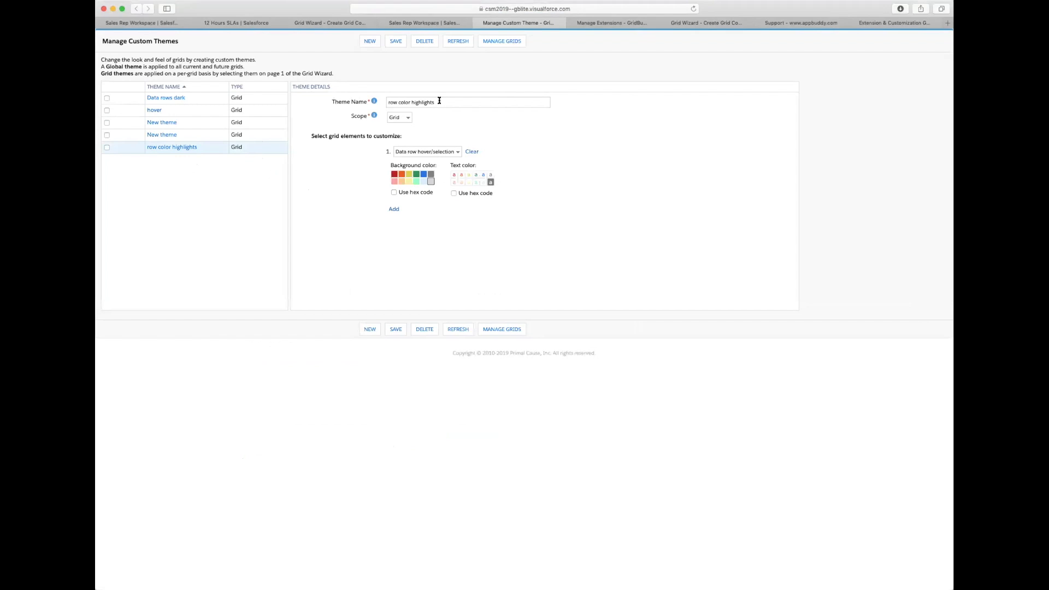
pyautogui.click(407, 118)
pyautogui.click(408, 120)
pyautogui.click(414, 153)
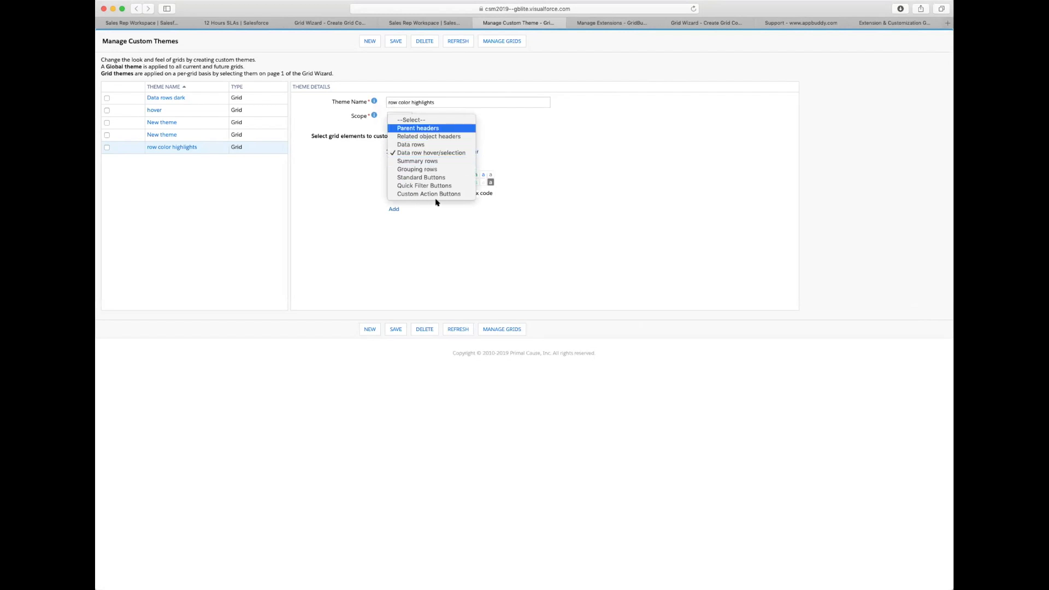
pyautogui.click(443, 153)
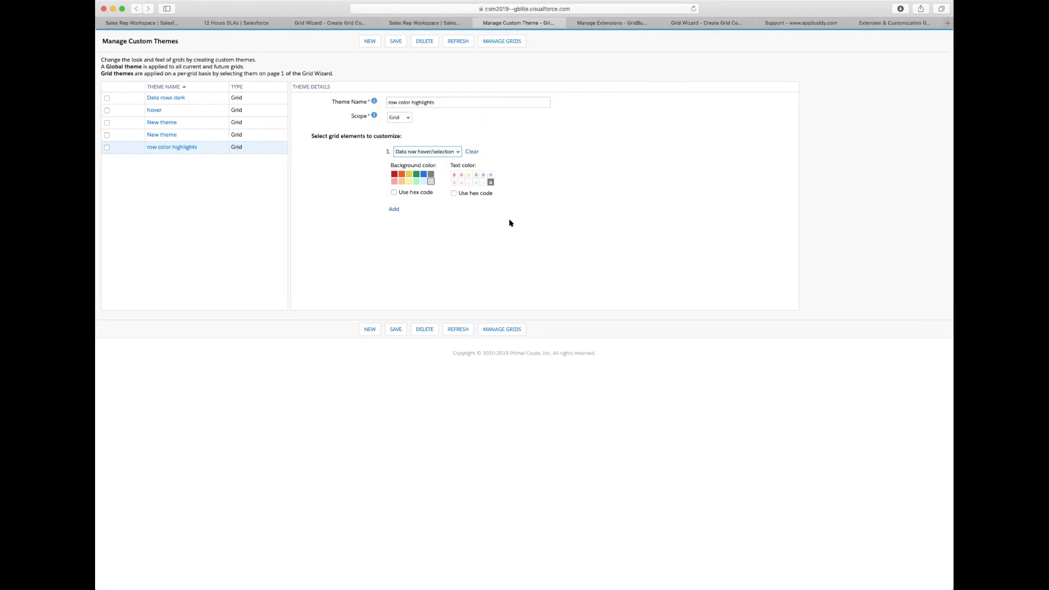
pyautogui.click(431, 186)
# Step: Add two blank grid element entries to the row color highlights theme, and return to the Pipeline View's grid configuration
pyautogui.click(394, 210)
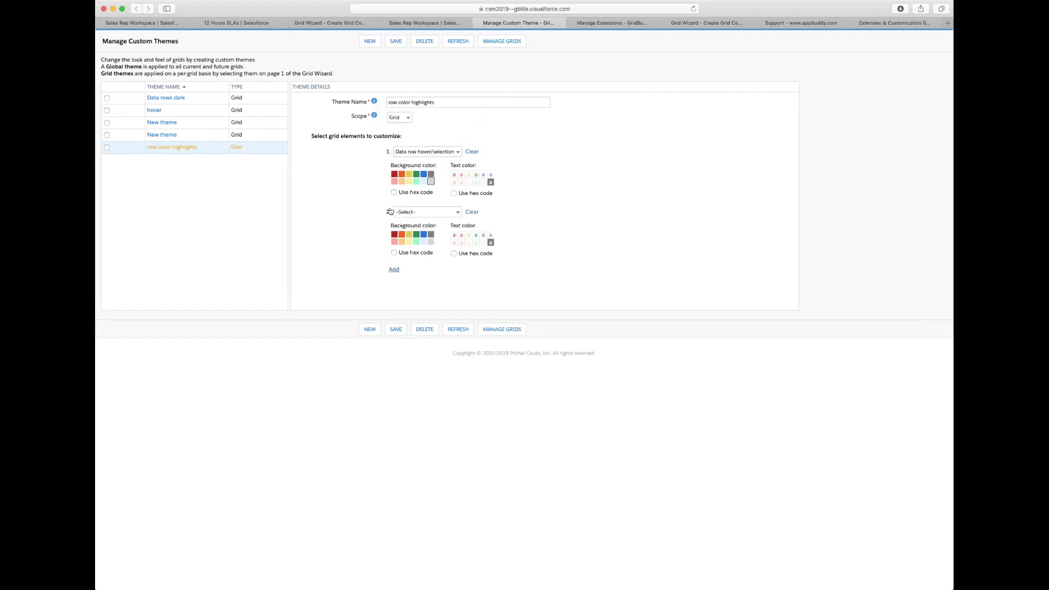
pyautogui.click(393, 268)
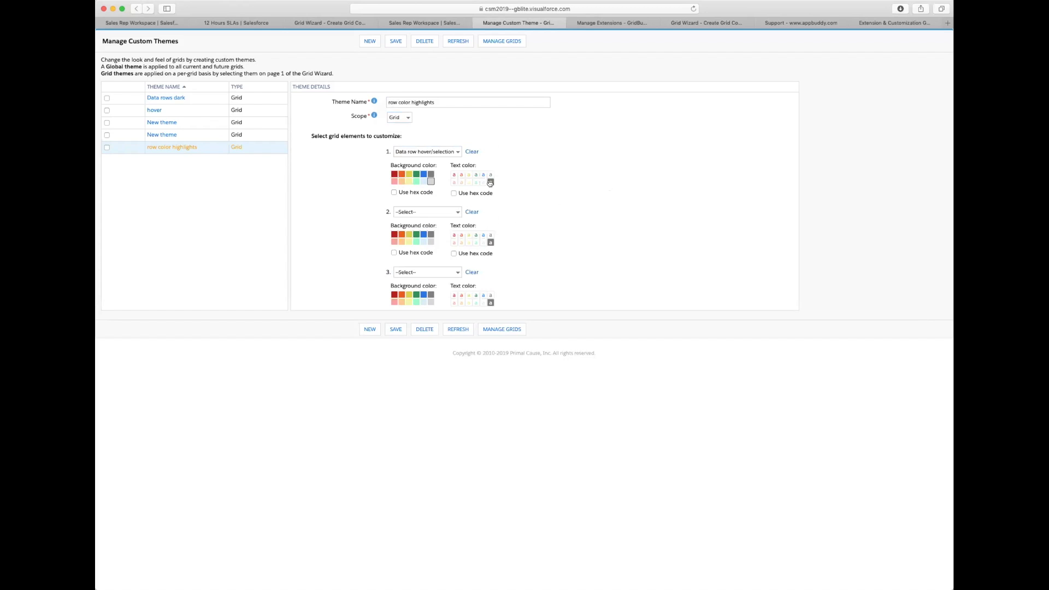
pyautogui.click(404, 24)
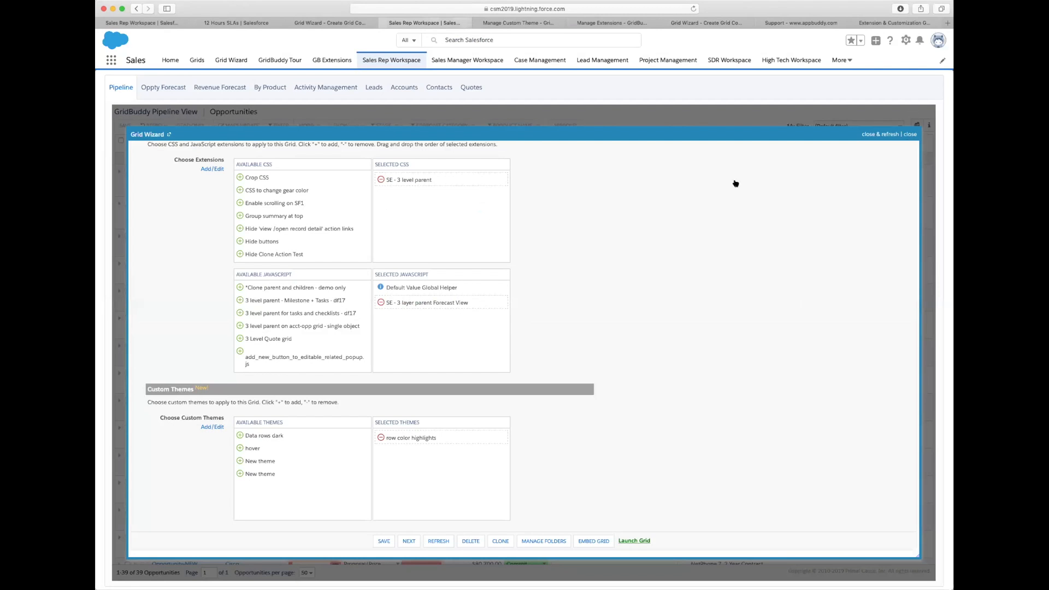
# Step: Close the Pipeline View's grid configuration and examine the Custom Themes section of the 3 level child test grid's configuration
pyautogui.click(910, 134)
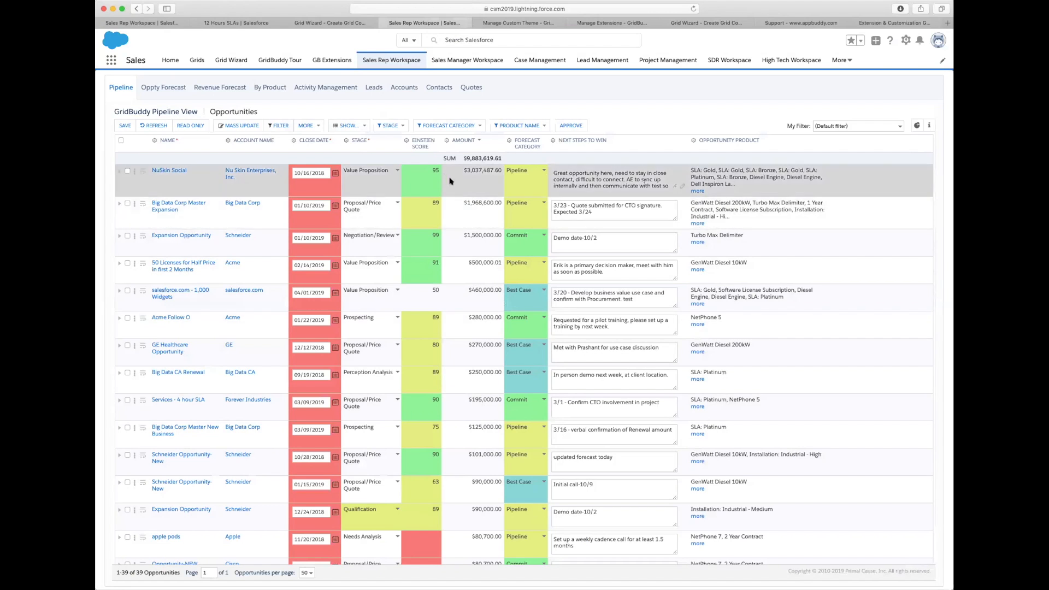
pyautogui.click(309, 127)
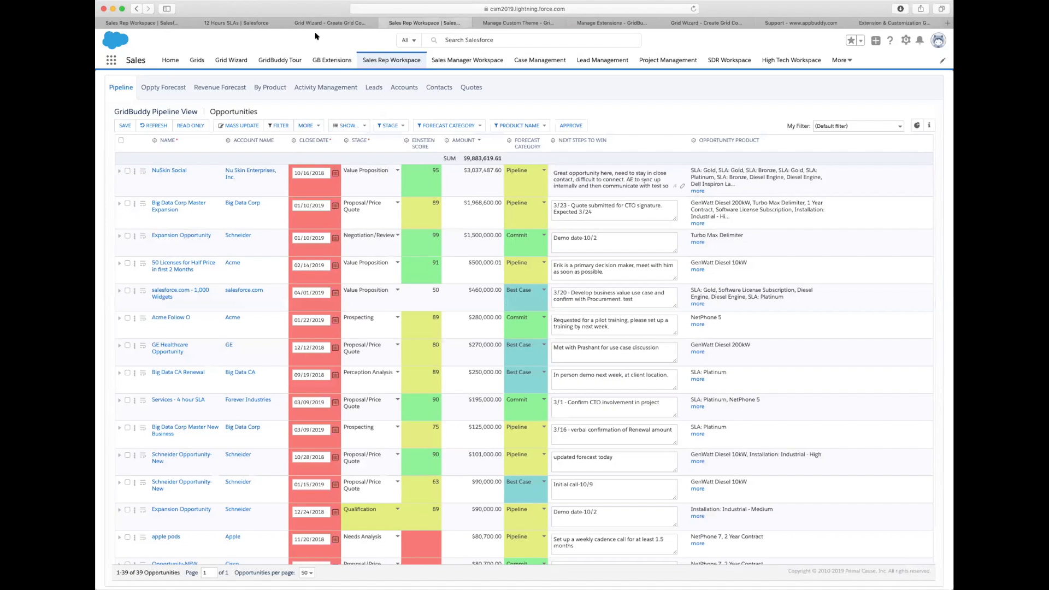
pyautogui.click(330, 25)
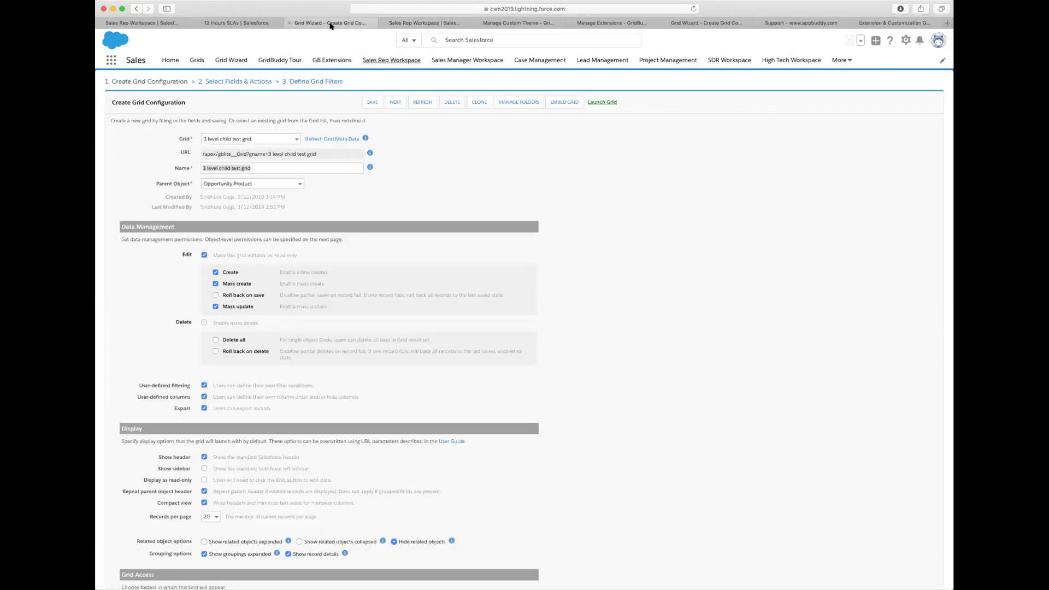
pyautogui.scroll(-1, 375, 152)
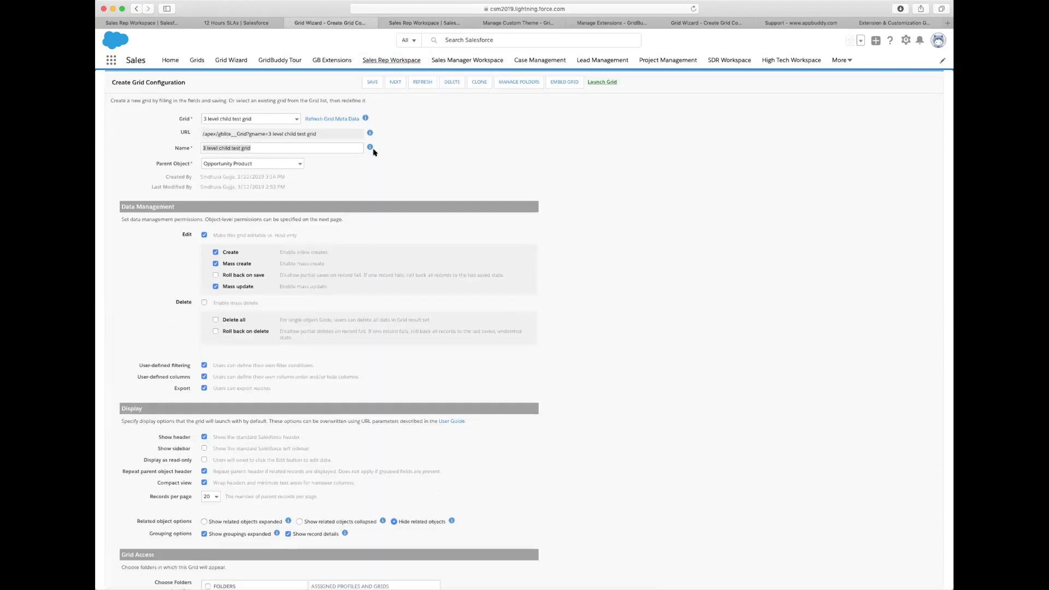
pyautogui.scroll(-10, 375, 152)
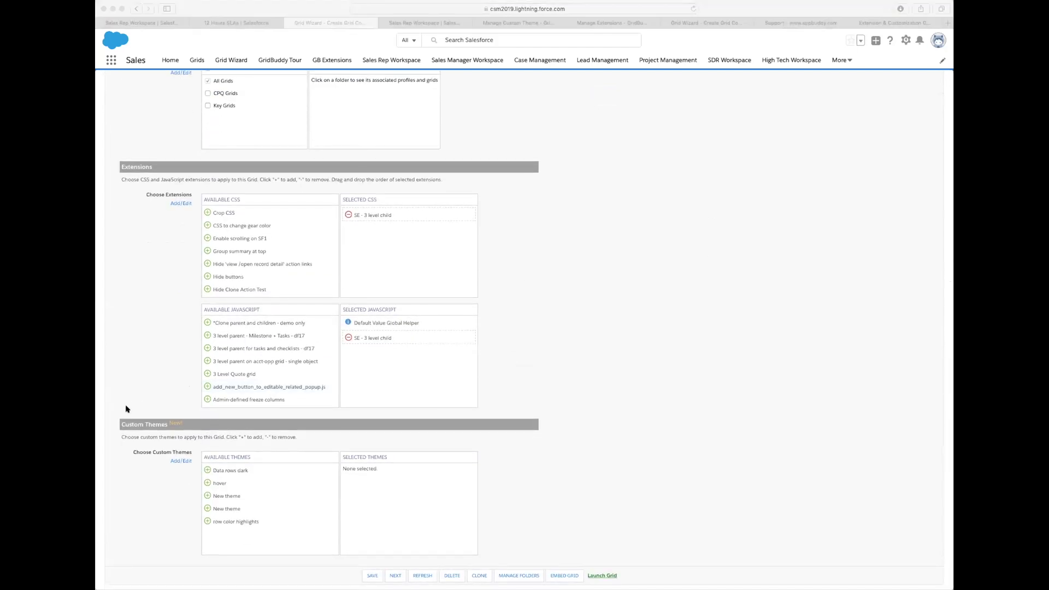
pyautogui.click(129, 424)
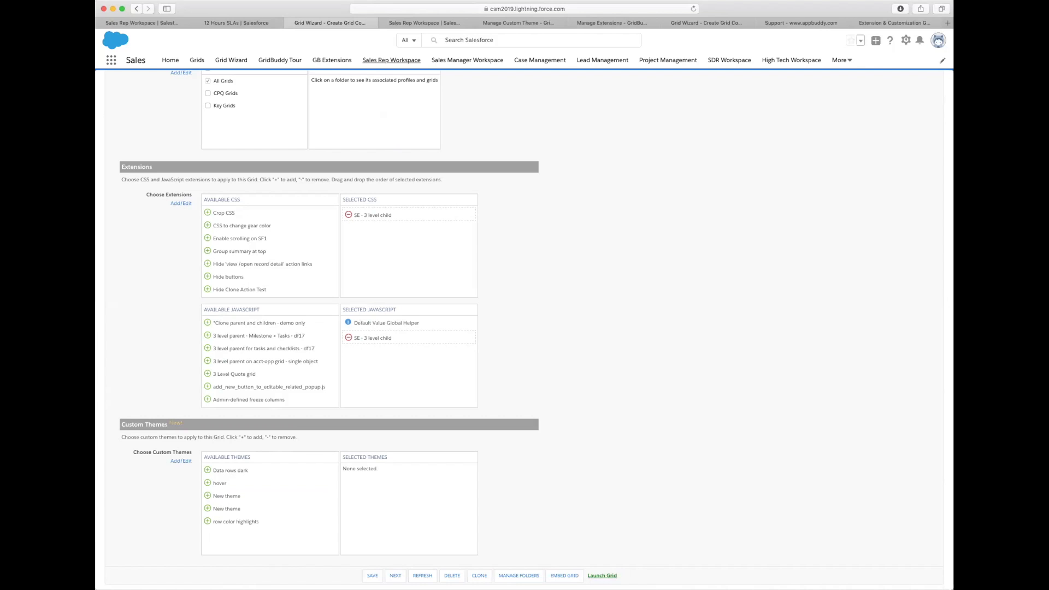
pyautogui.moveTo(122, 424); pyautogui.dragTo(194, 423)
pyautogui.click(490, 429)
# Step: Switch to the AppBuddy Customer Support Portal and open the GridBuddy User Guide from its User Guides section
pyautogui.click(796, 24)
pyautogui.scroll(7, 613, 248)
pyautogui.scroll(-5, 614, 249)
pyautogui.scroll(1, 615, 249)
pyautogui.click(490, 228)
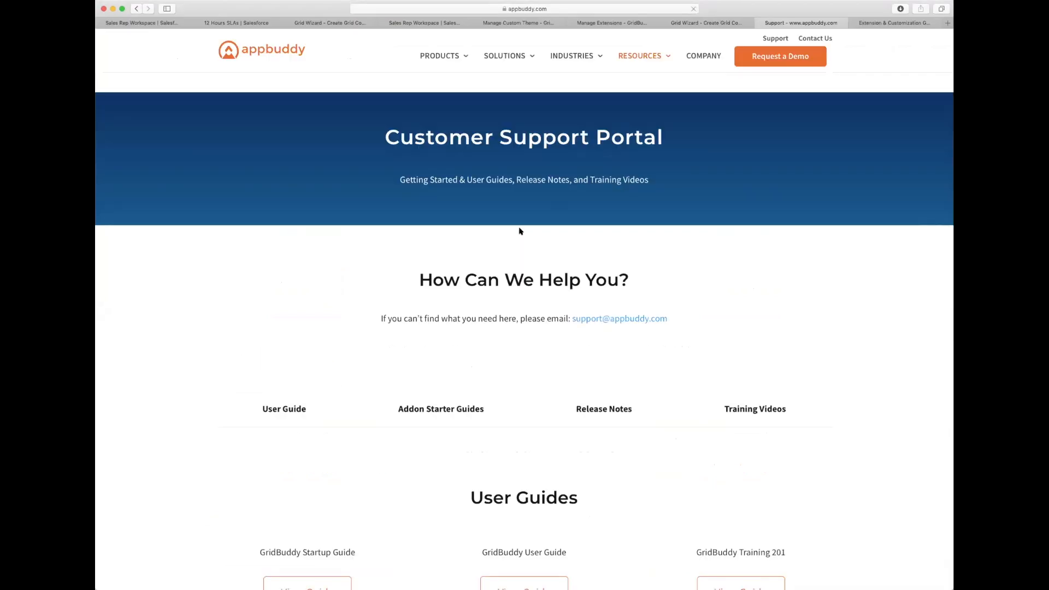
pyautogui.scroll(-5, 552, 496)
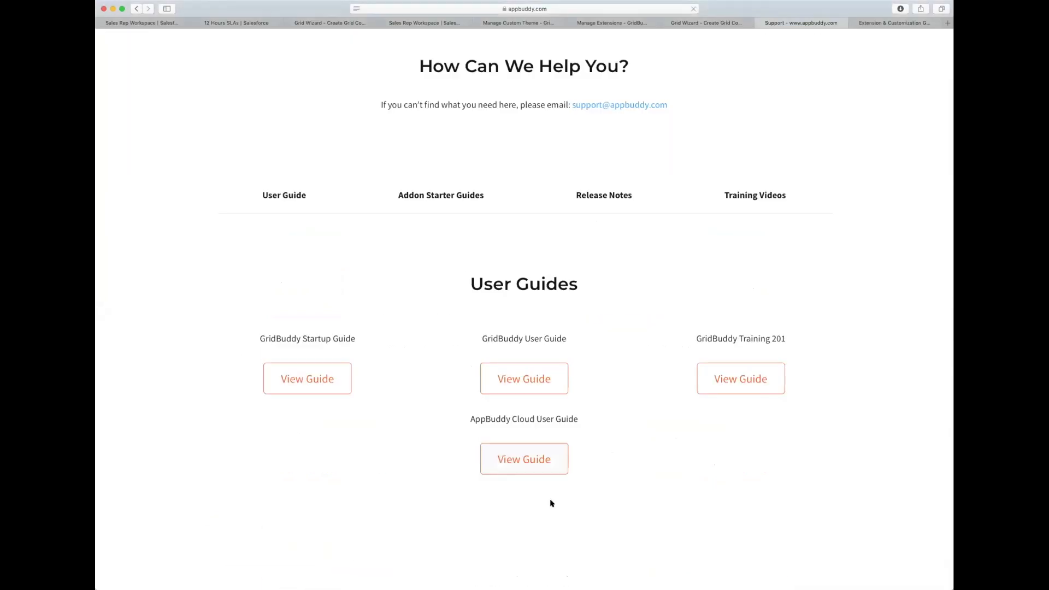
pyautogui.click(523, 364)
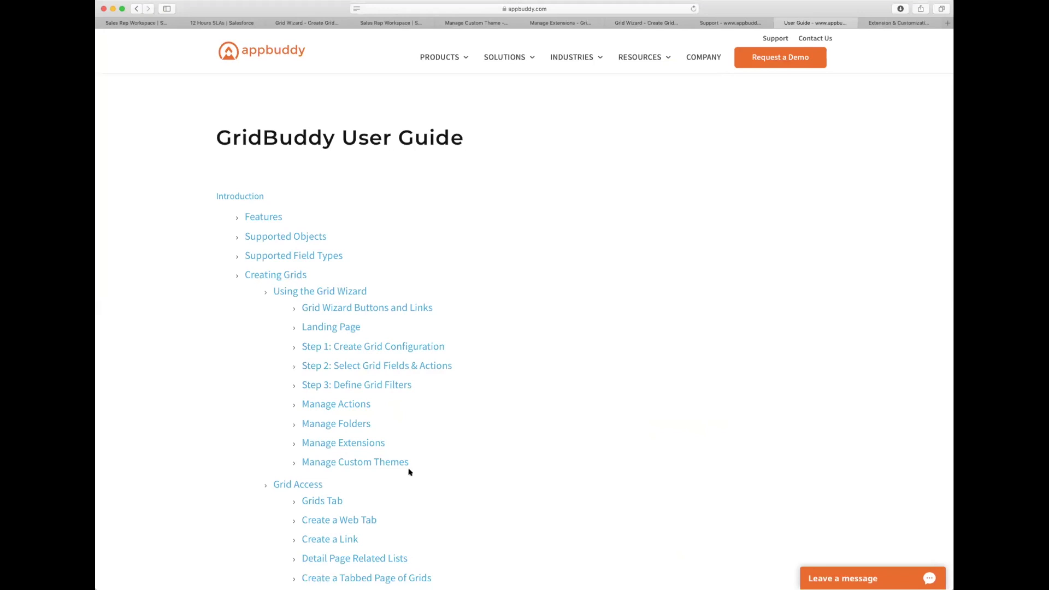
# Step: Go to the guide's Manage Custom Themes section and read the instructions for creating and modifying custom themes
pyautogui.click(382, 462)
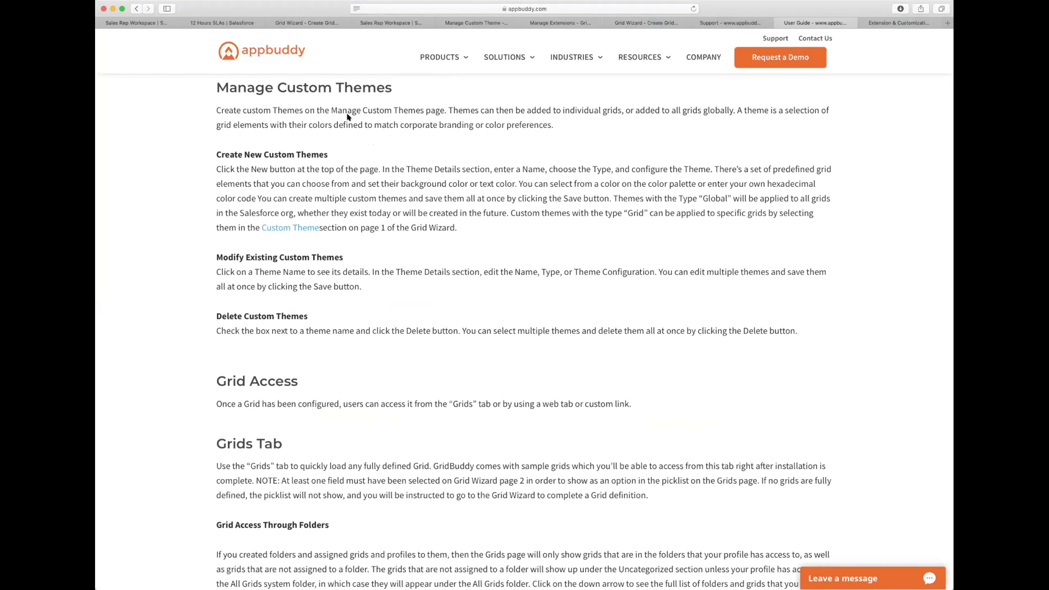
pyautogui.scroll(1, 347, 114)
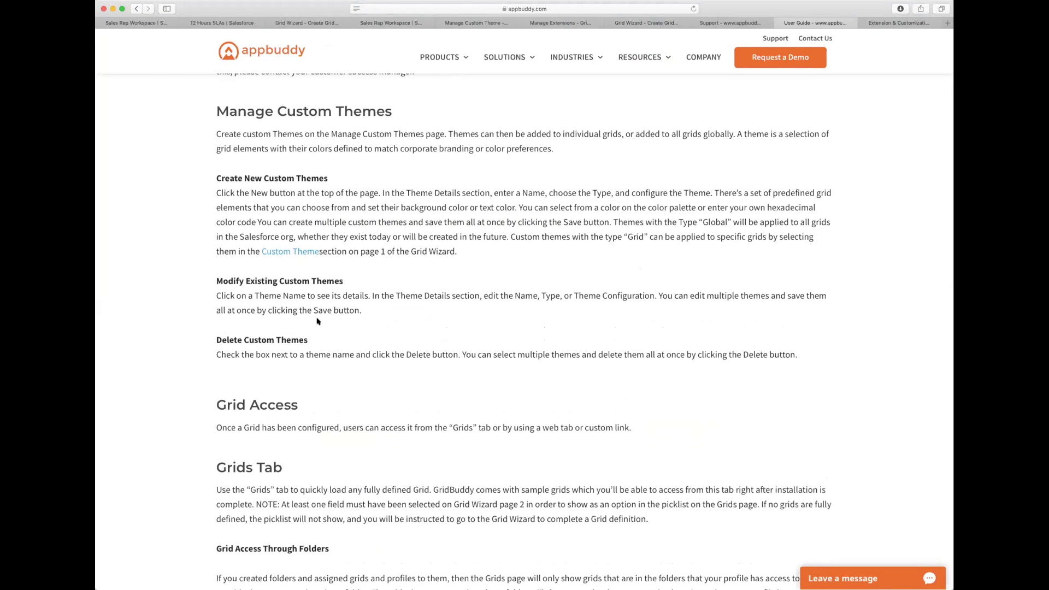
pyautogui.tripleClick(275, 202)
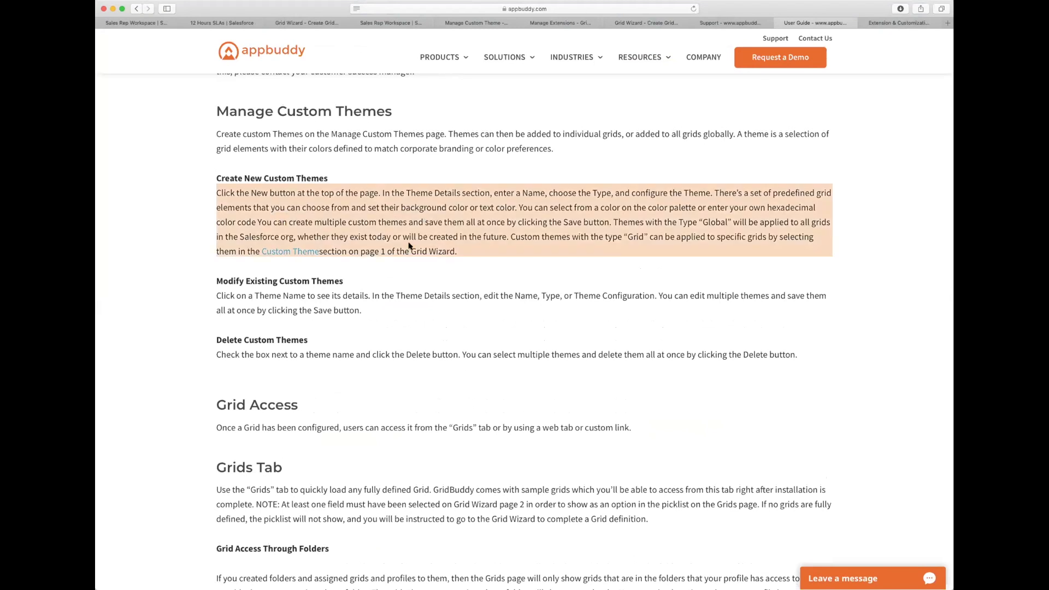
pyautogui.click(310, 294)
pyautogui.tripleClick(310, 294)
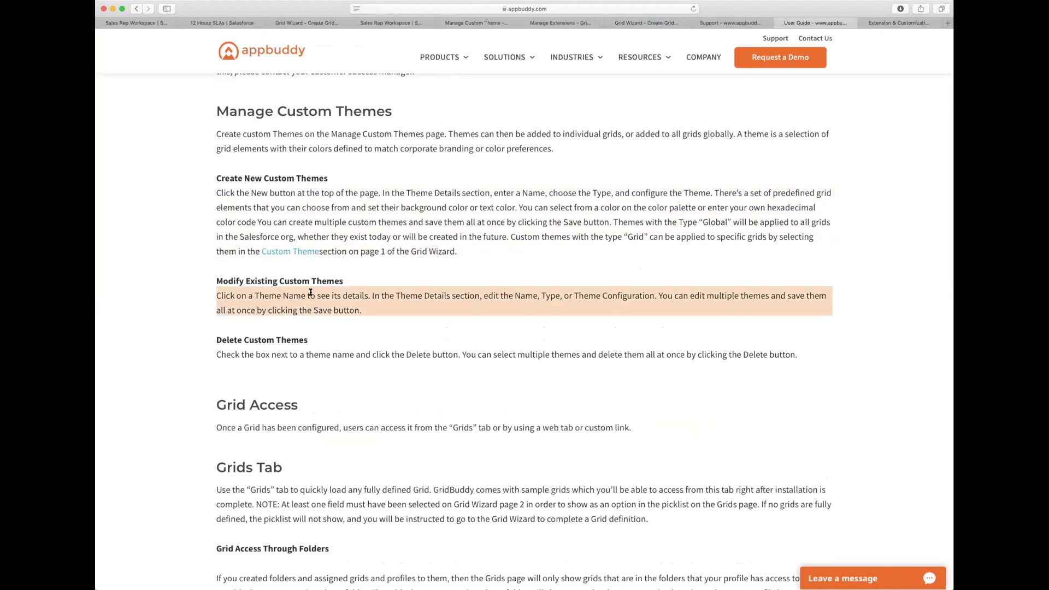
# Step: Look over the guide's Manage Extensions section, then highlight the Manage Custom Themes introduction and creation instructions
pyautogui.scroll(10, 310, 293)
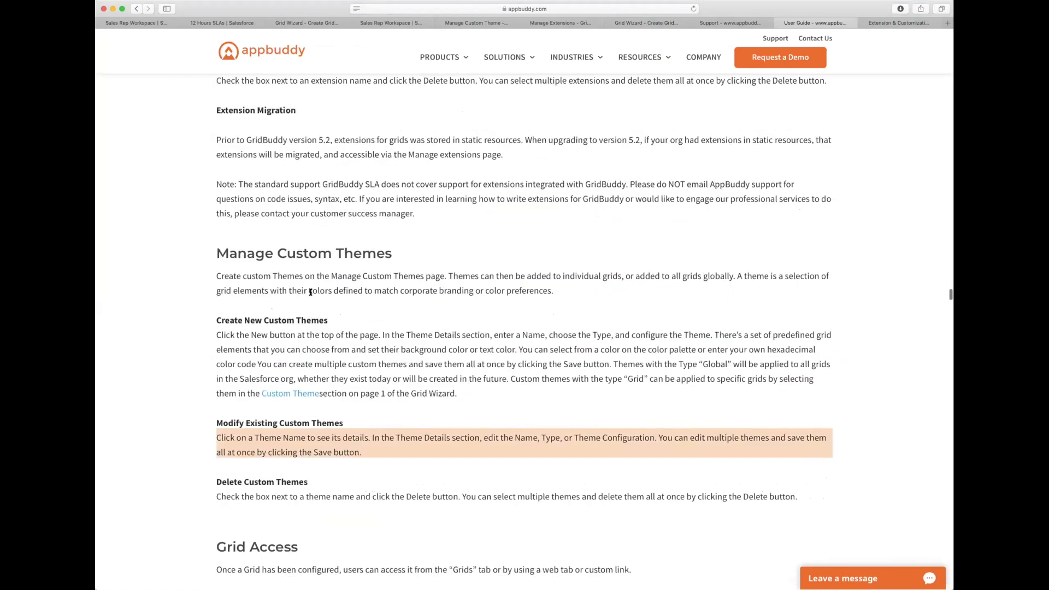
pyautogui.scroll(2, 311, 292)
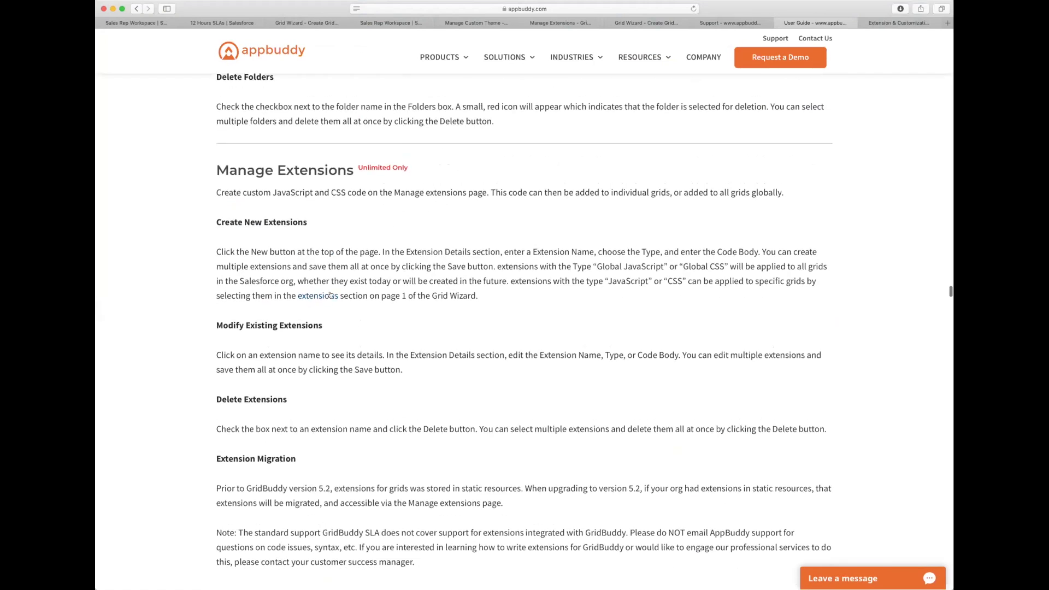
pyautogui.click(440, 192)
pyautogui.scroll(-10, 414, 171)
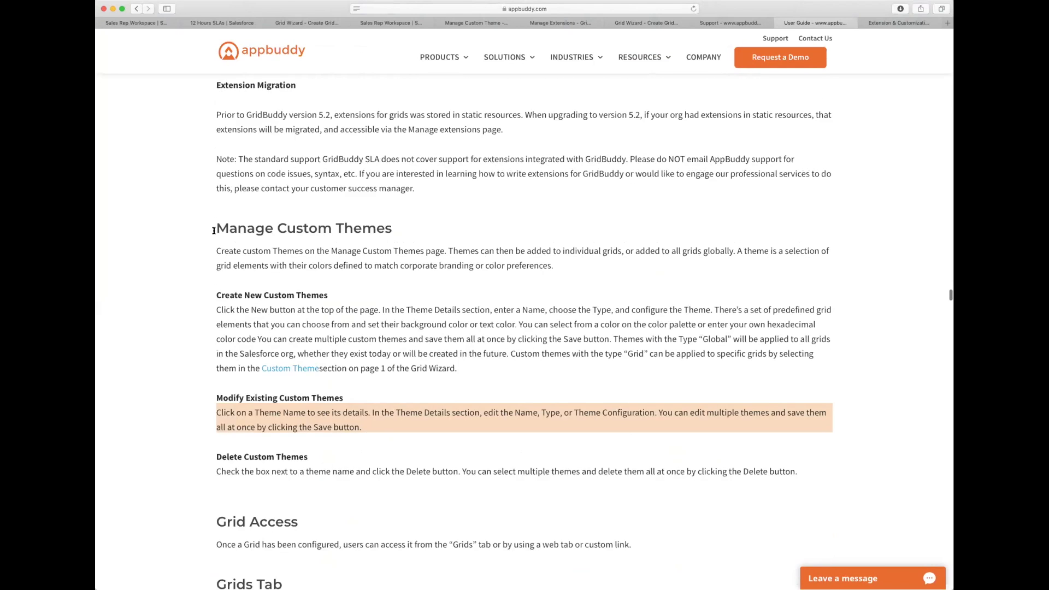
pyautogui.moveTo(214, 221); pyautogui.dragTo(491, 350)
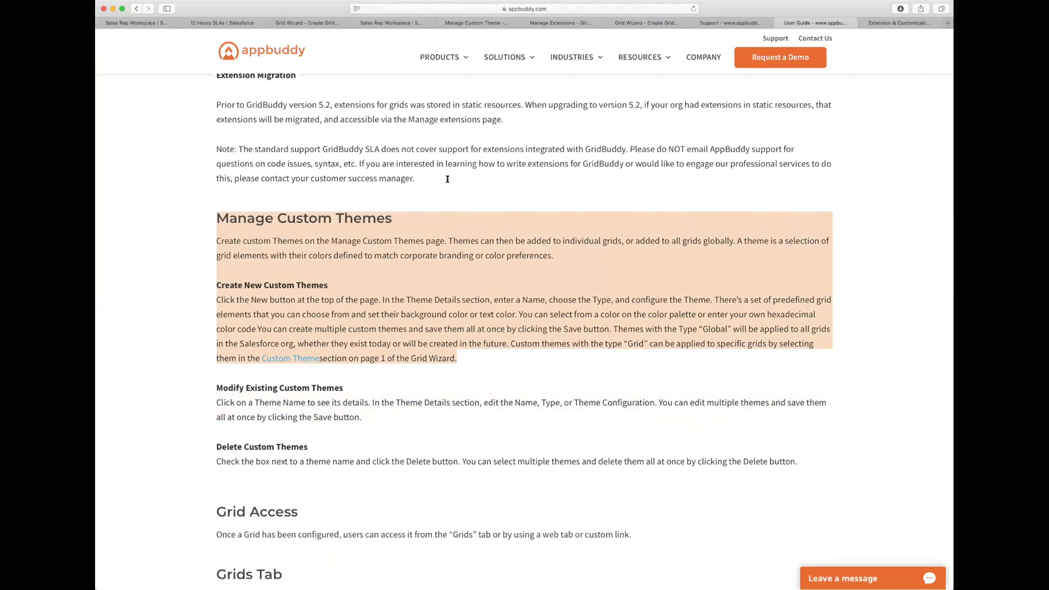
# Step: Open the 3 level parent test grid for editing from GridBuddy Home and examine its selected Account and Opportunity fields
pyautogui.click(313, 25)
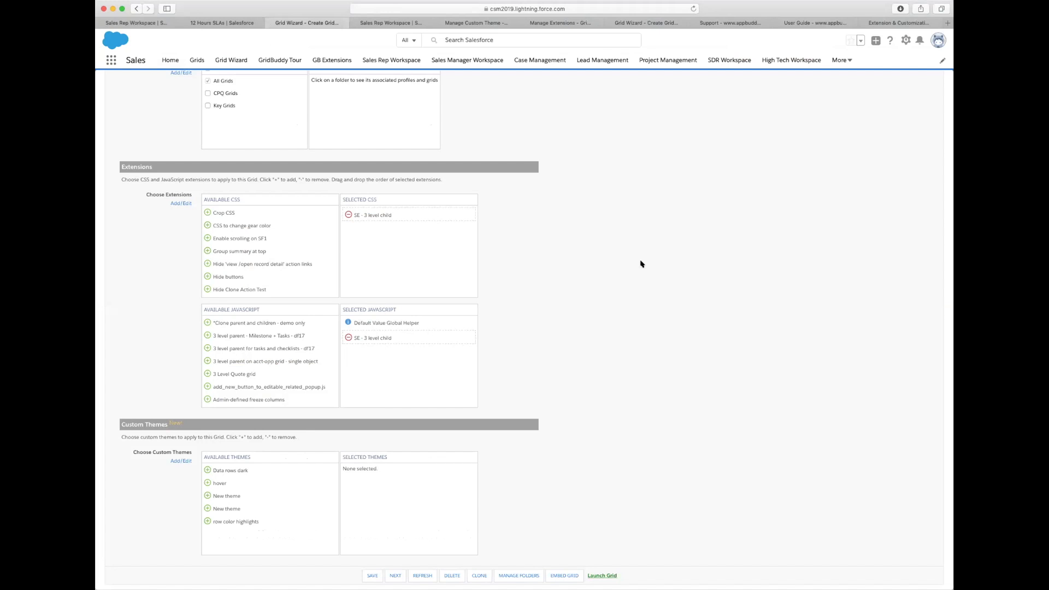
pyautogui.click(236, 60)
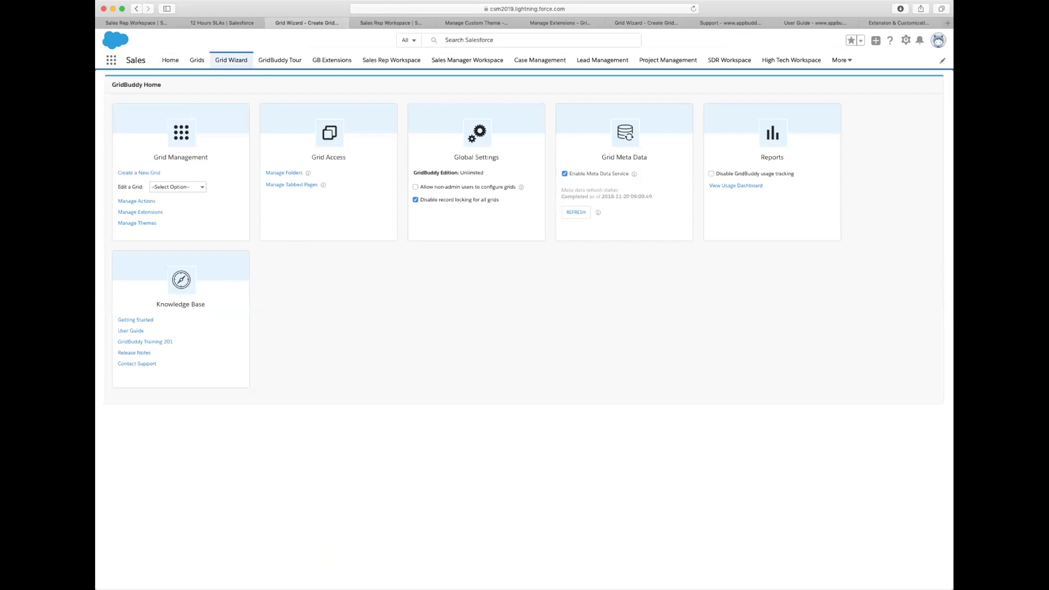
pyautogui.click(128, 25)
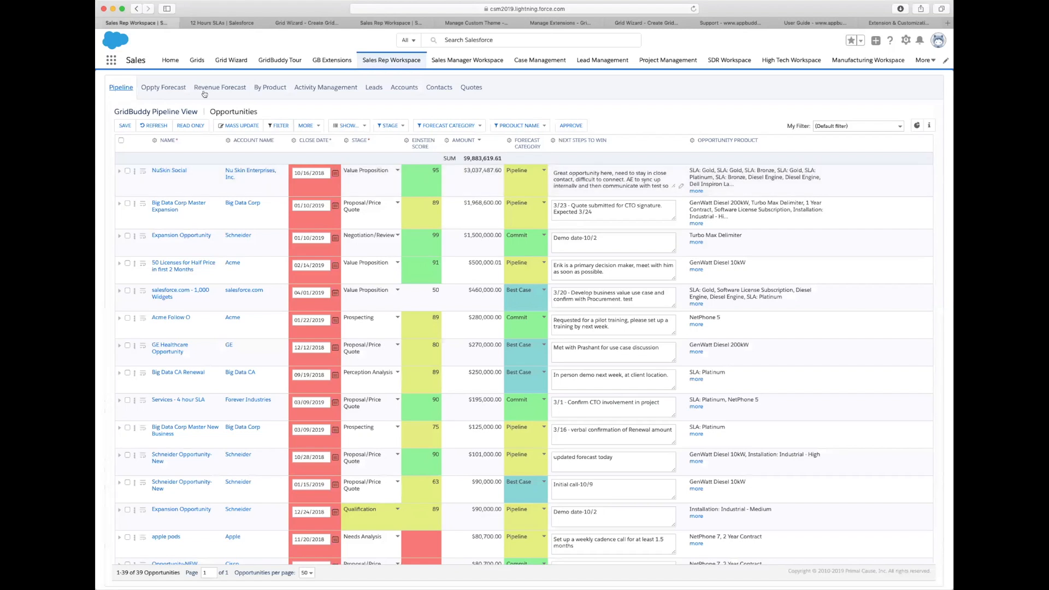
pyautogui.click(328, 23)
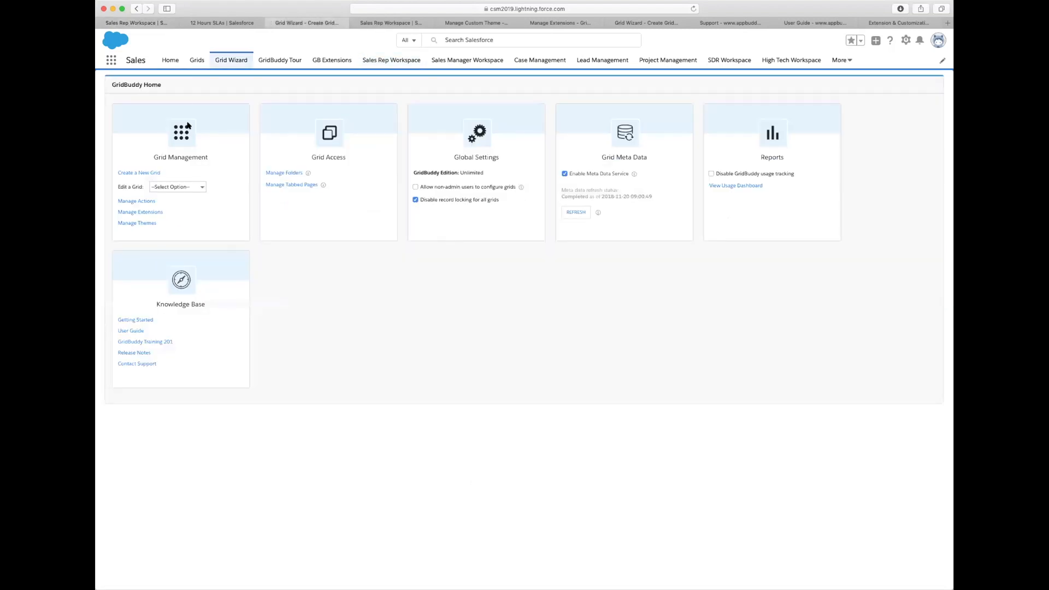
pyautogui.click(191, 188)
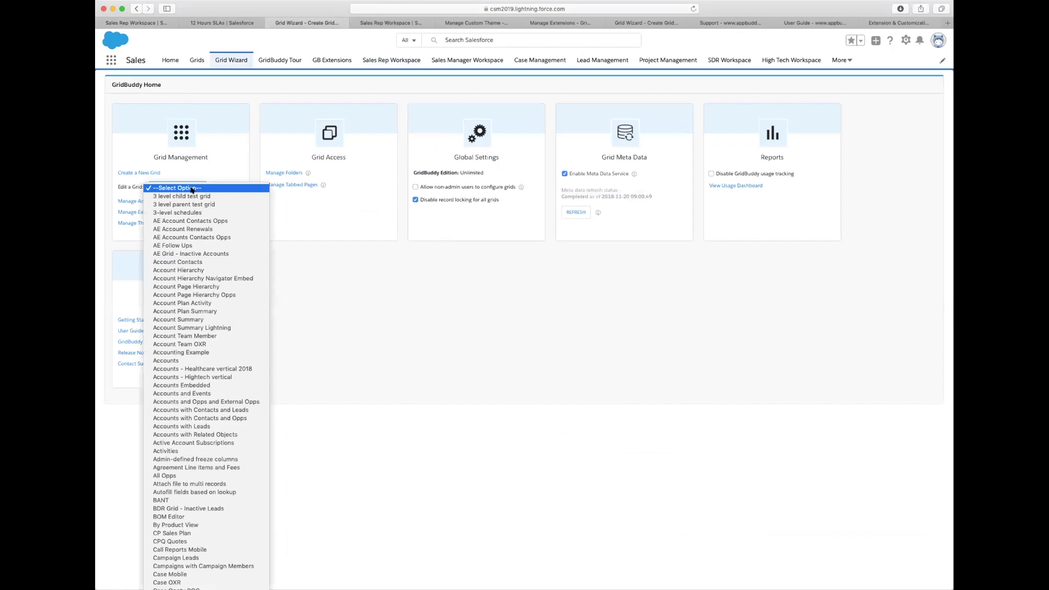
pyautogui.click(142, 192)
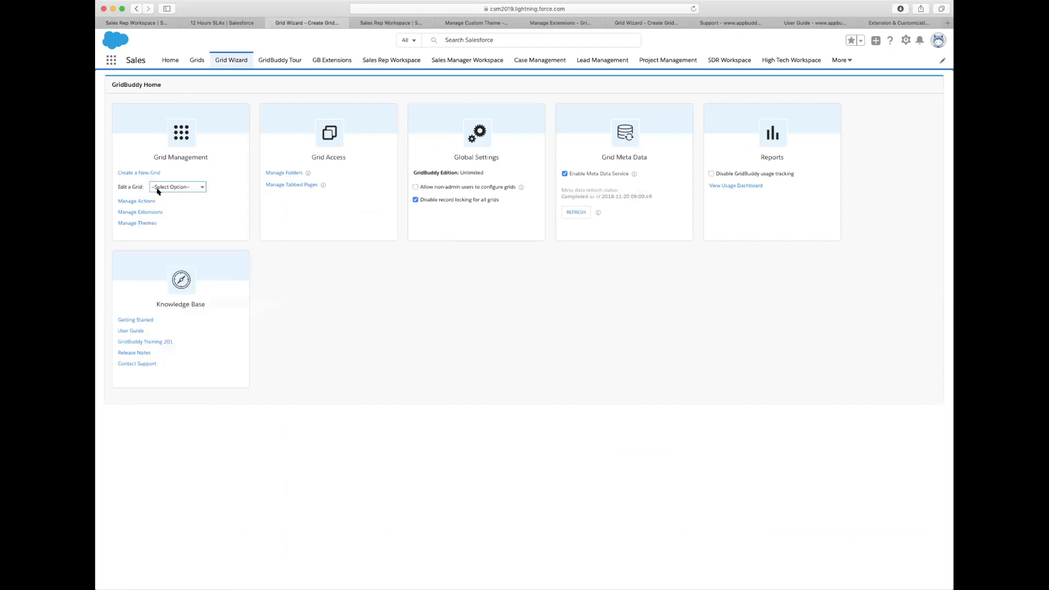
pyautogui.click(196, 186)
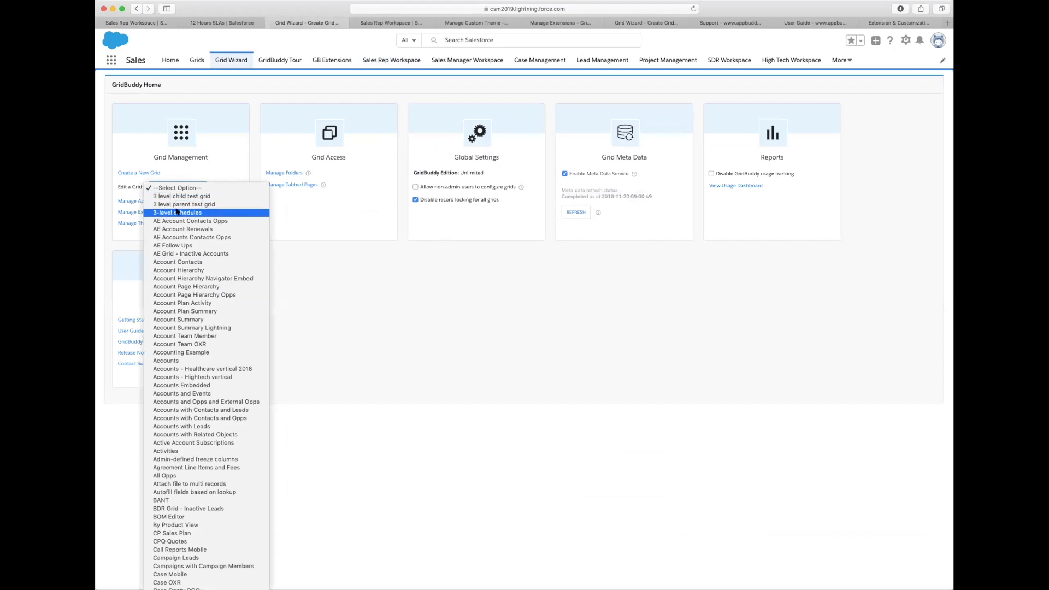
pyautogui.click(181, 205)
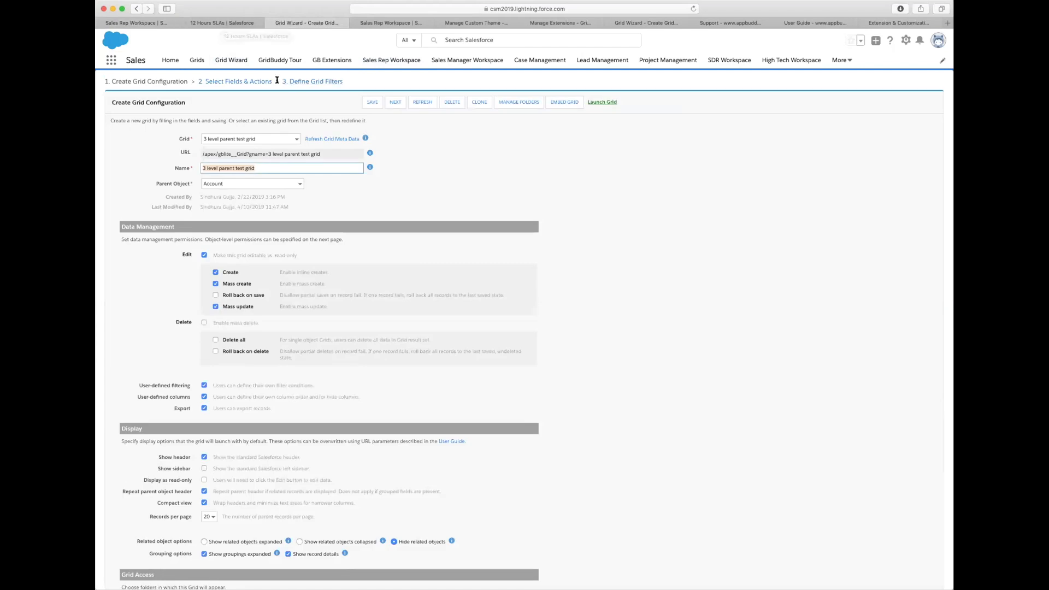
pyautogui.click(258, 83)
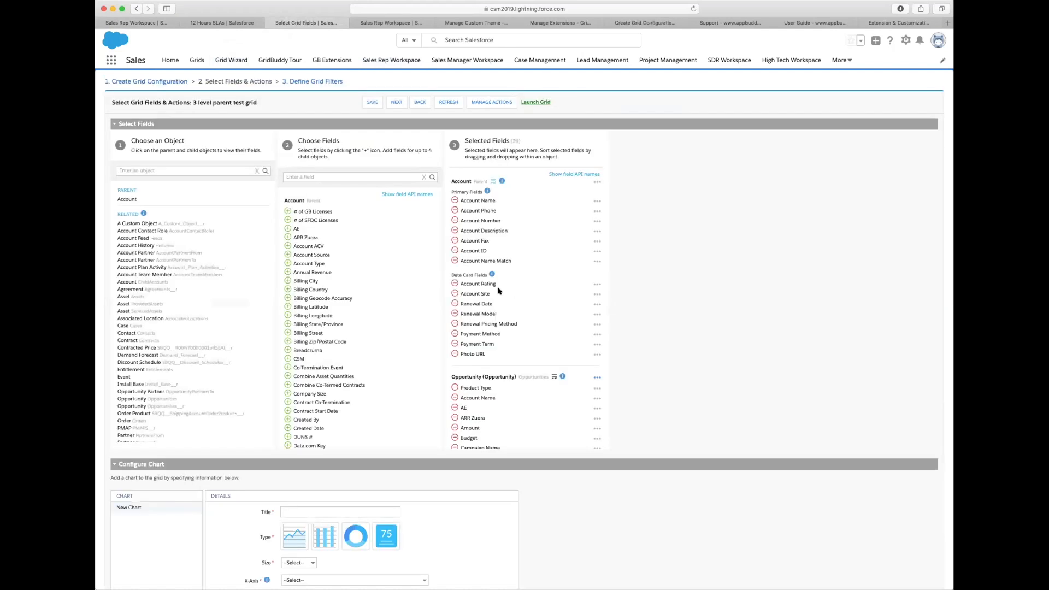
pyautogui.scroll(-3, 529, 372)
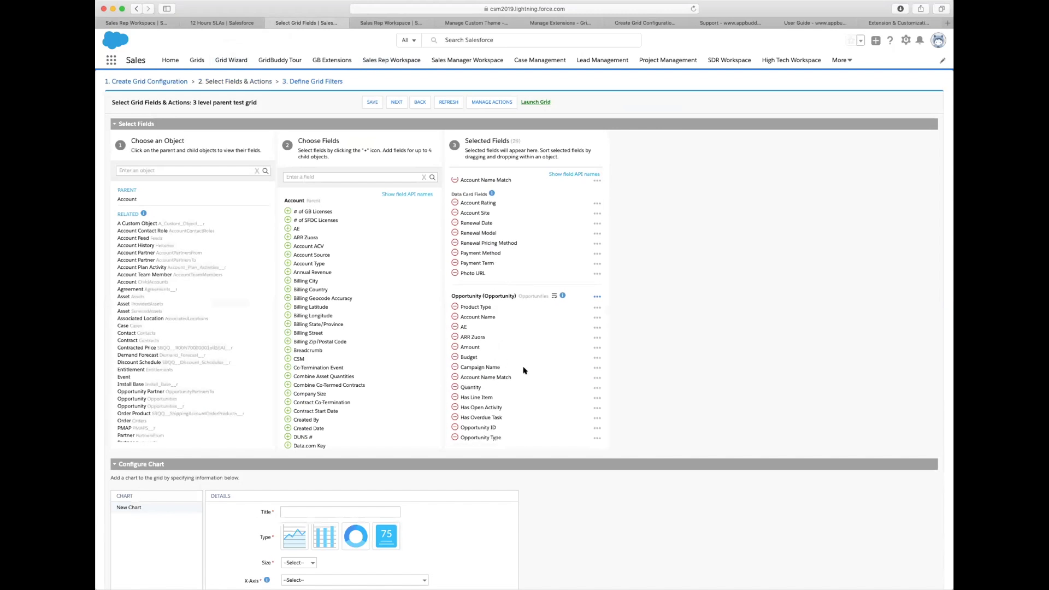
# Step: Open the 3 level child test grid for editing from GridBuddy Home and examine its selected Opportunity Product fields
pyautogui.click(215, 23)
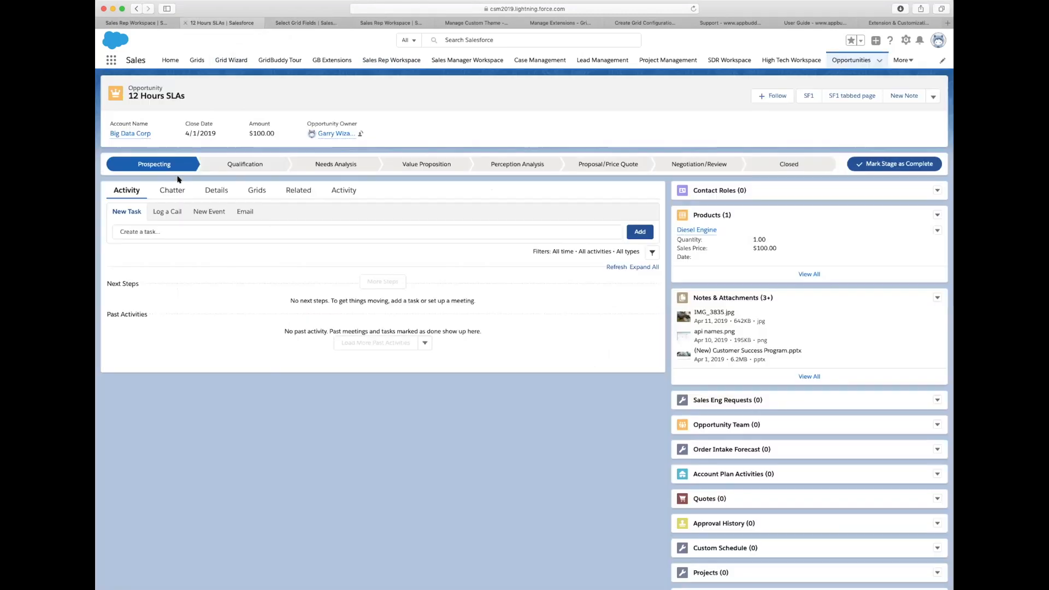
pyautogui.click(144, 24)
pyautogui.click(276, 24)
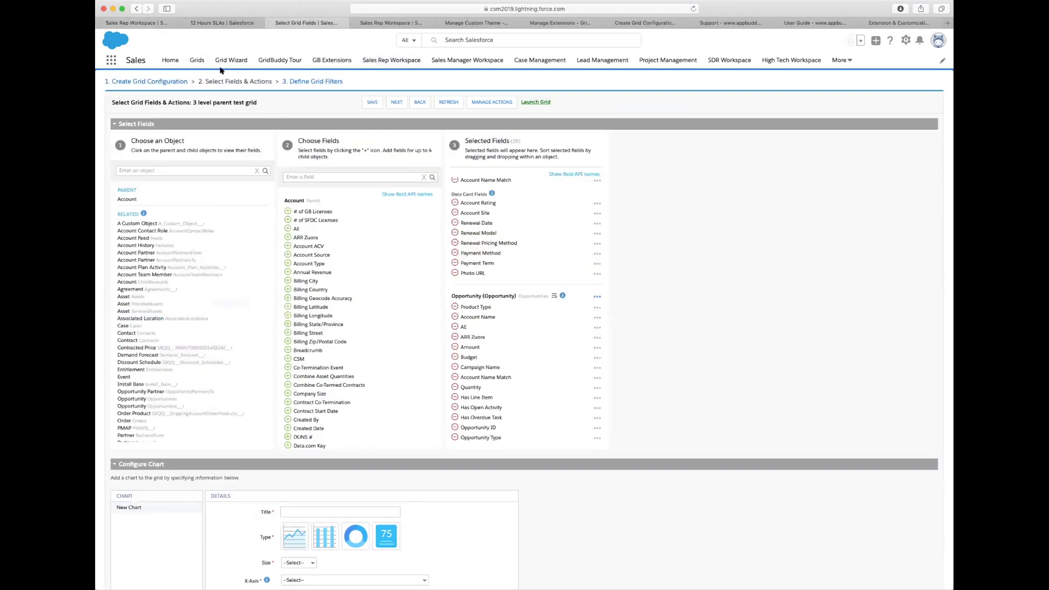
pyautogui.click(223, 61)
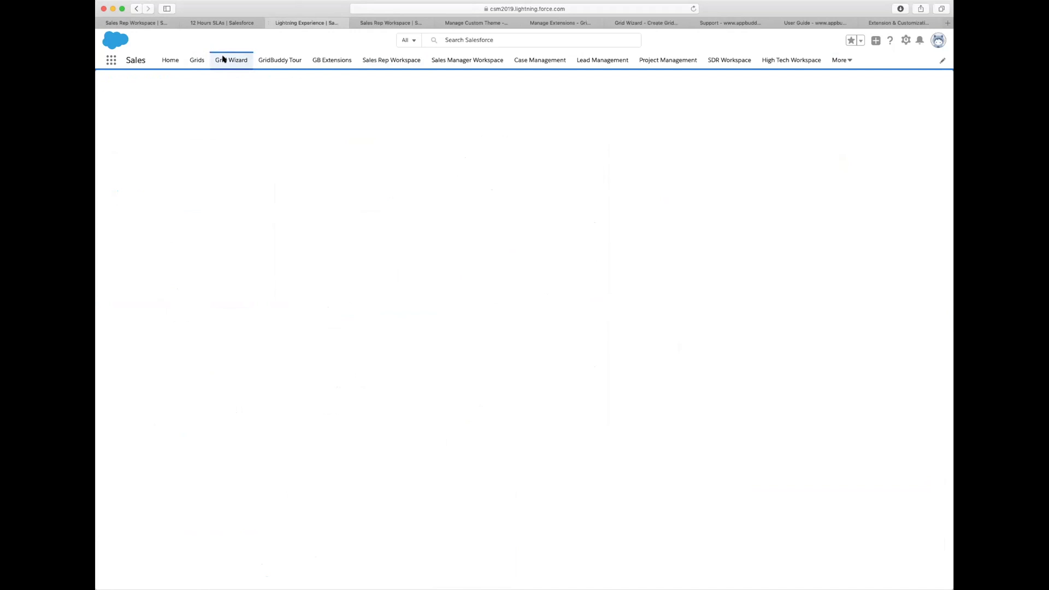
pyautogui.click(183, 187)
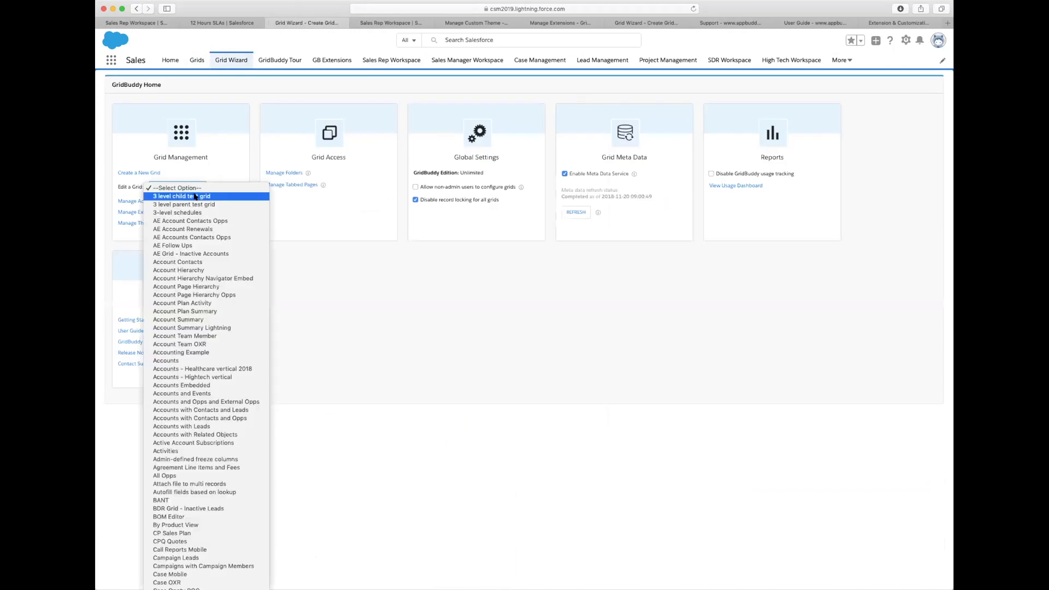
pyautogui.click(195, 196)
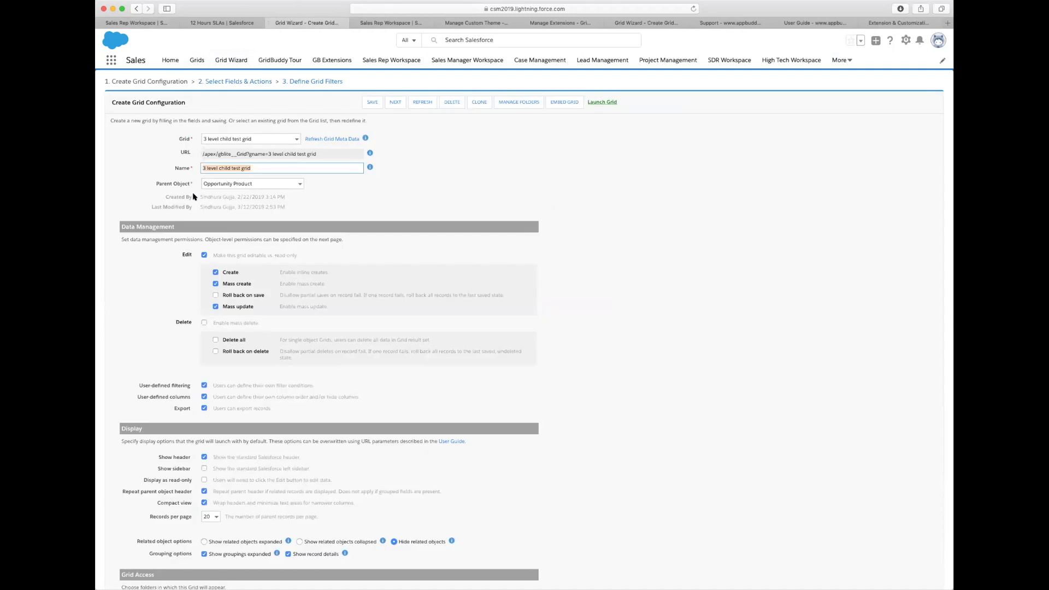
pyautogui.click(234, 83)
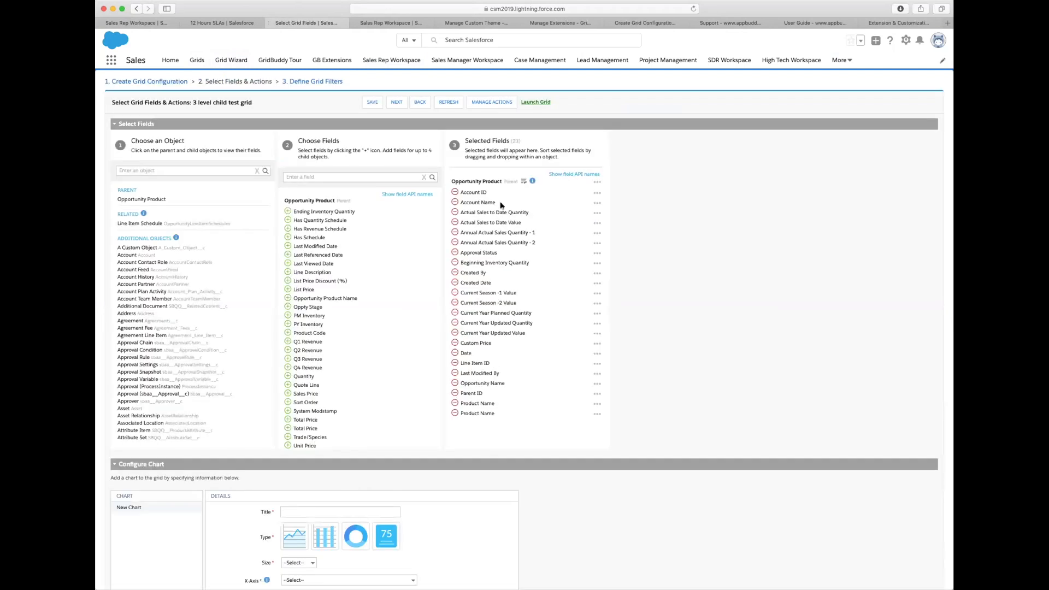
pyautogui.scroll(-2, 532, 274)
pyautogui.scroll(1, 533, 274)
# Step: In the Sales Rep Workspace pipeline grid, expand the NuSkin Social opportunity, its Opportunity Products and the first SLA: Gold product's schedule
pyautogui.click(127, 21)
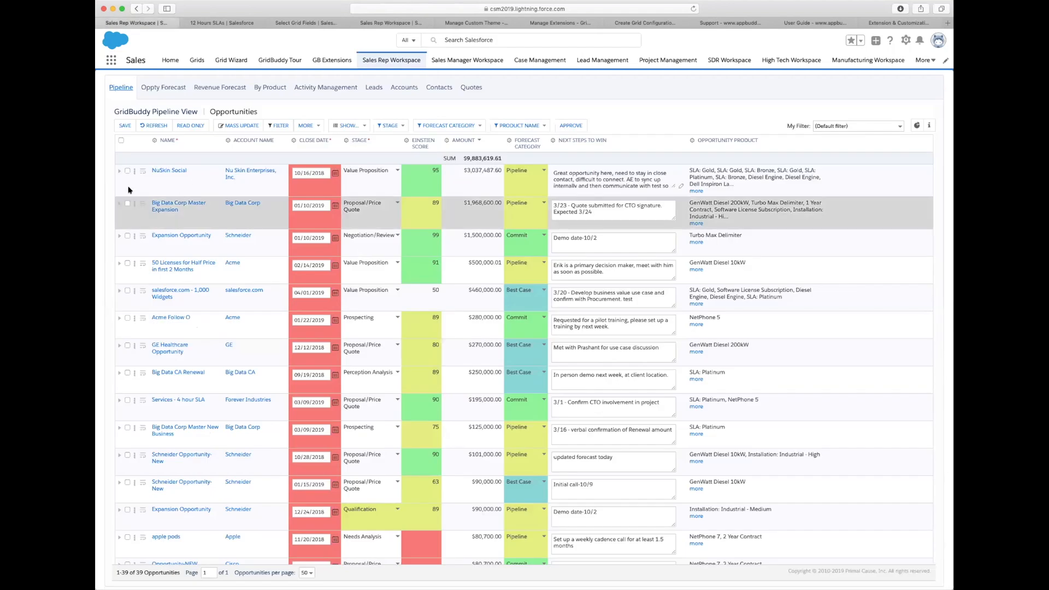
pyautogui.click(119, 171)
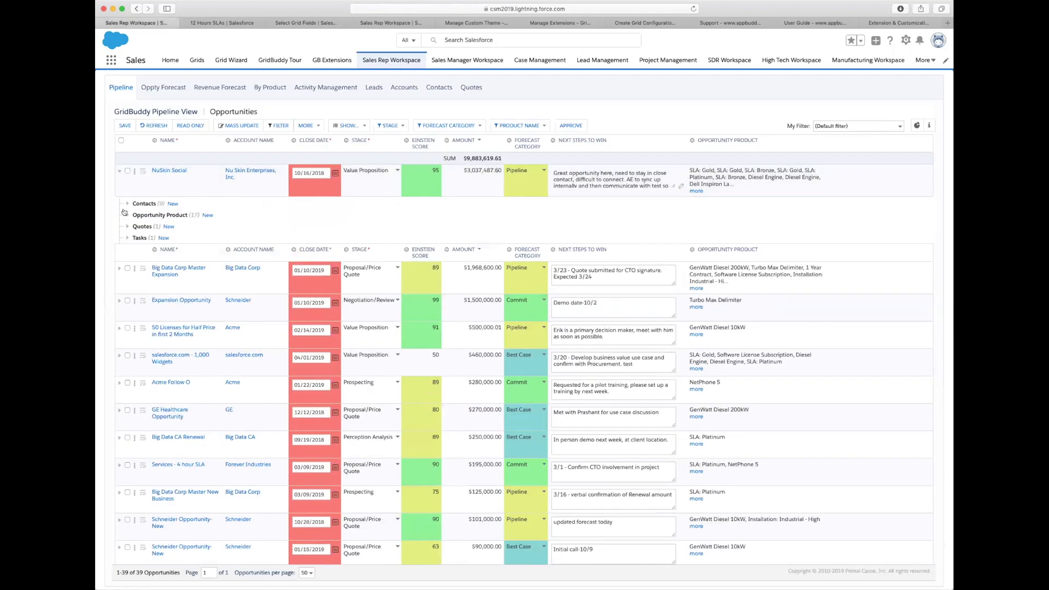
pyautogui.click(128, 215)
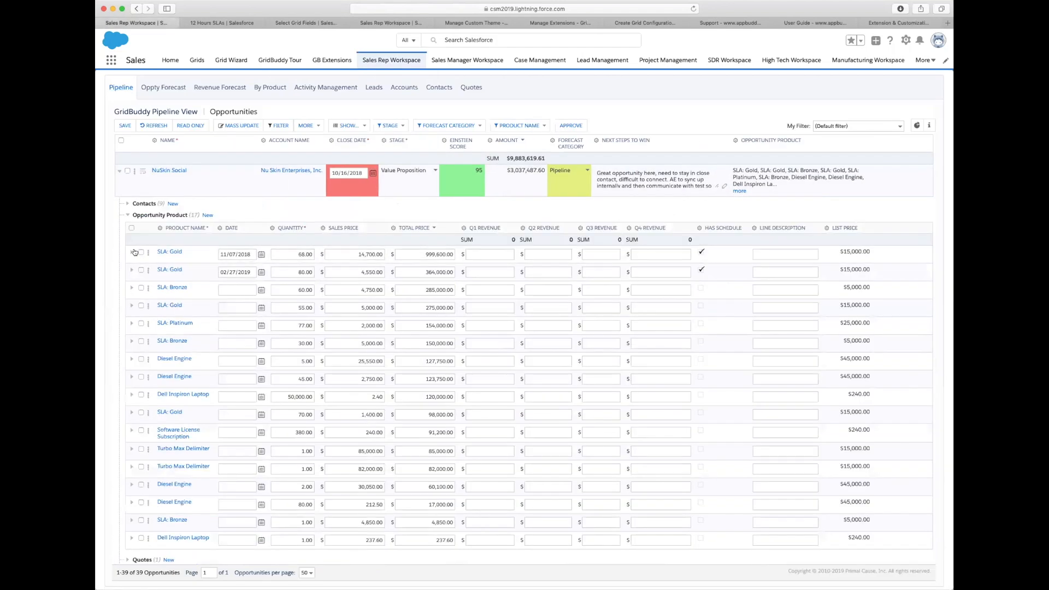
pyautogui.click(132, 254)
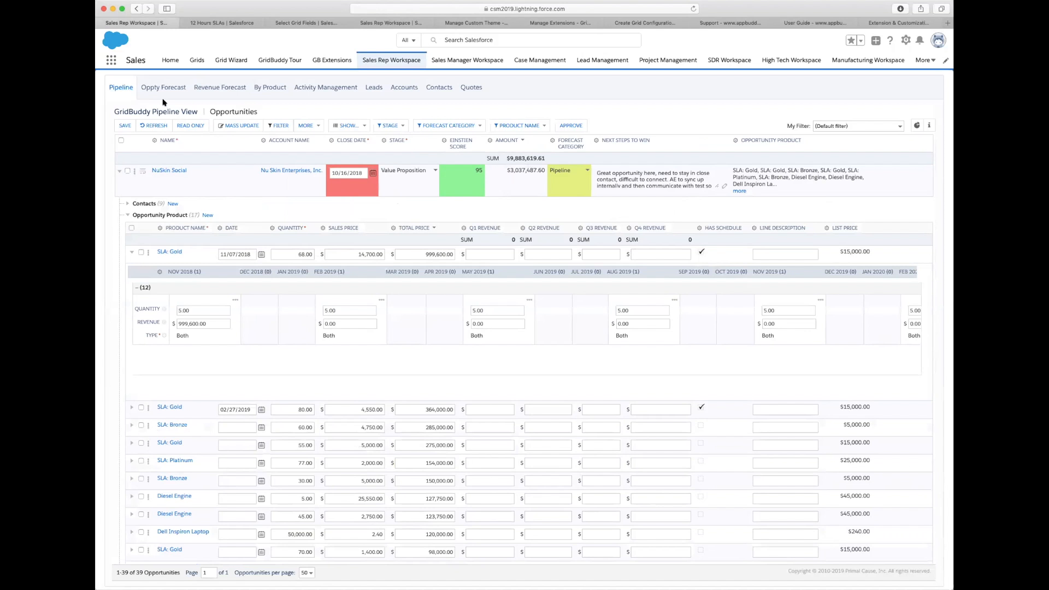
# Step: Return to the 3 level child test grid's configuration and set the new conditional formatting rule's condition field to Opportunity Product.Account Name
pyautogui.click(306, 25)
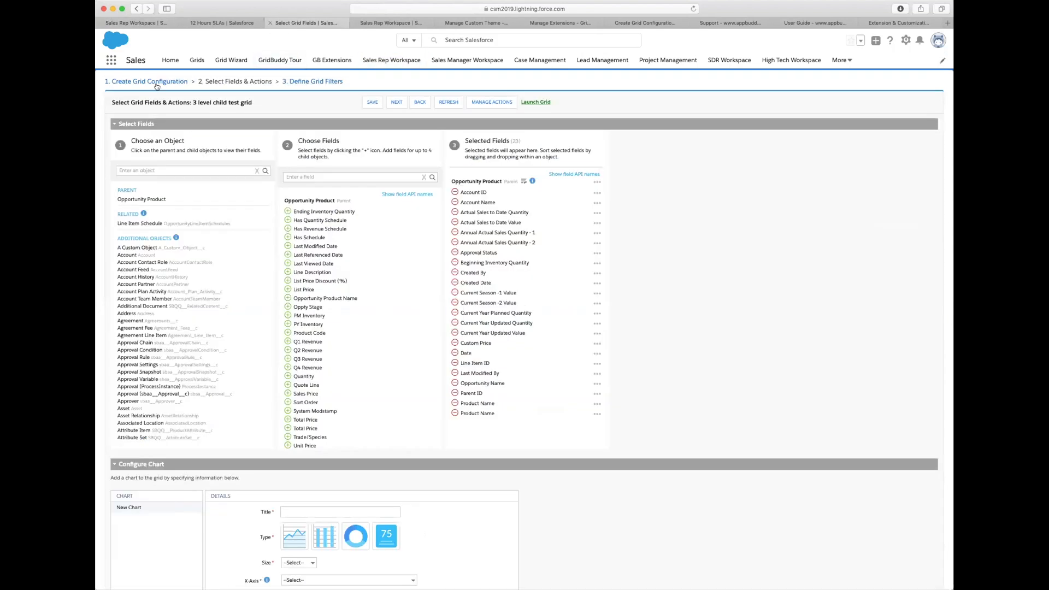
pyautogui.scroll(-2, 772, 259)
pyautogui.scroll(-10, 772, 258)
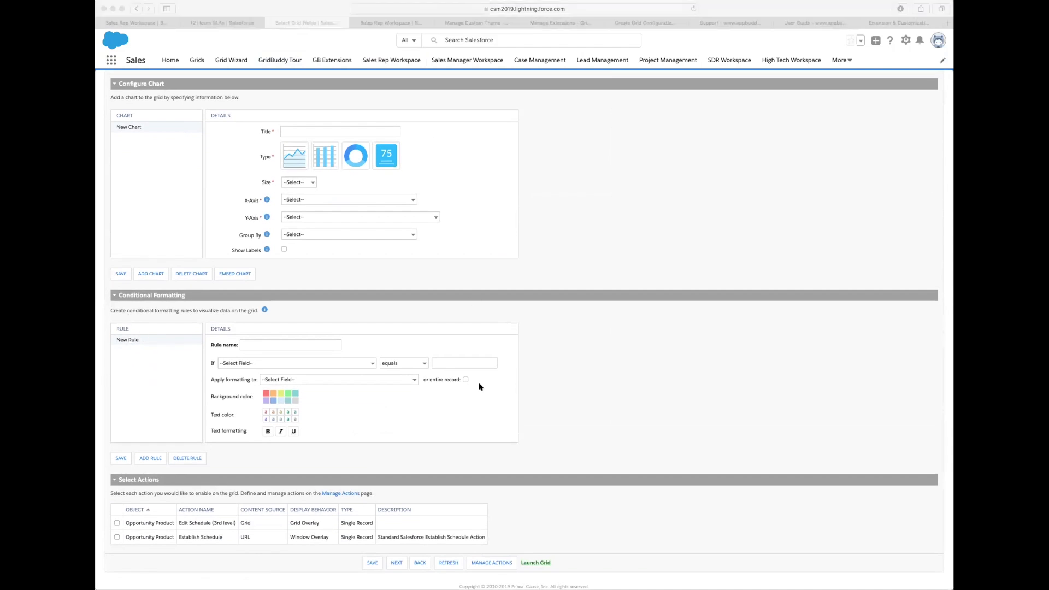
pyautogui.click(567, 474)
pyautogui.click(241, 362)
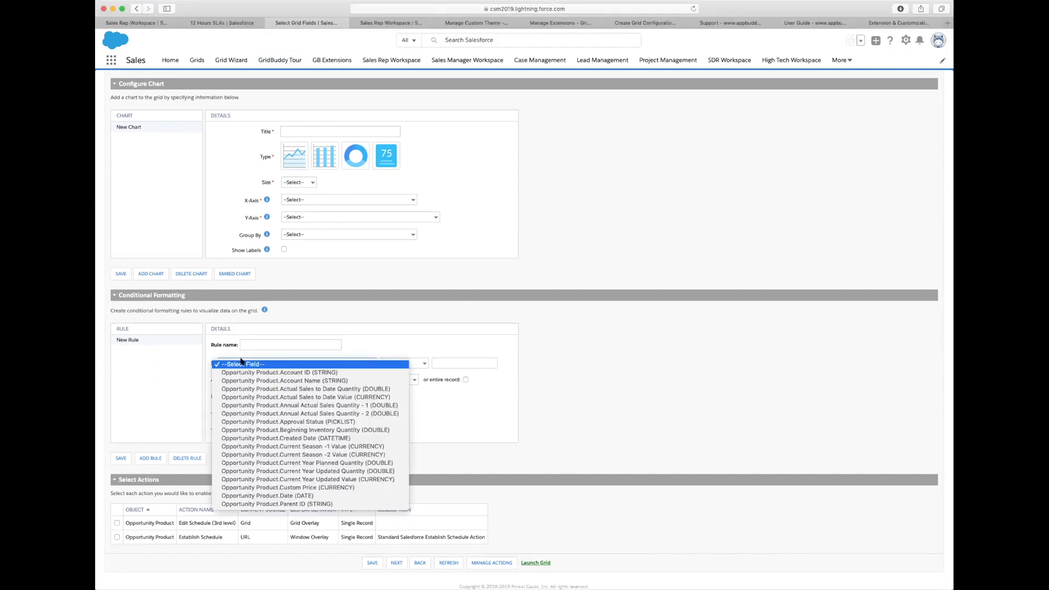
pyautogui.click(239, 380)
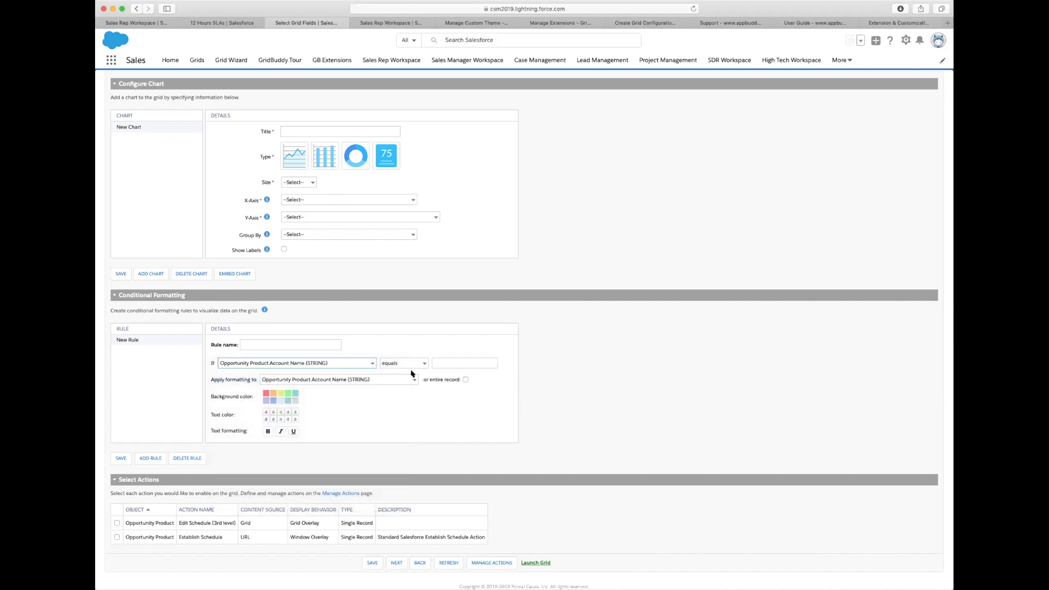
# Step: Set the rule to match Account Name equals test with a red background, then add a second blank rule and reselect the first
pyautogui.click(454, 364)
pyautogui.write('t')
pyautogui.write('er')
pyautogui.write('st')
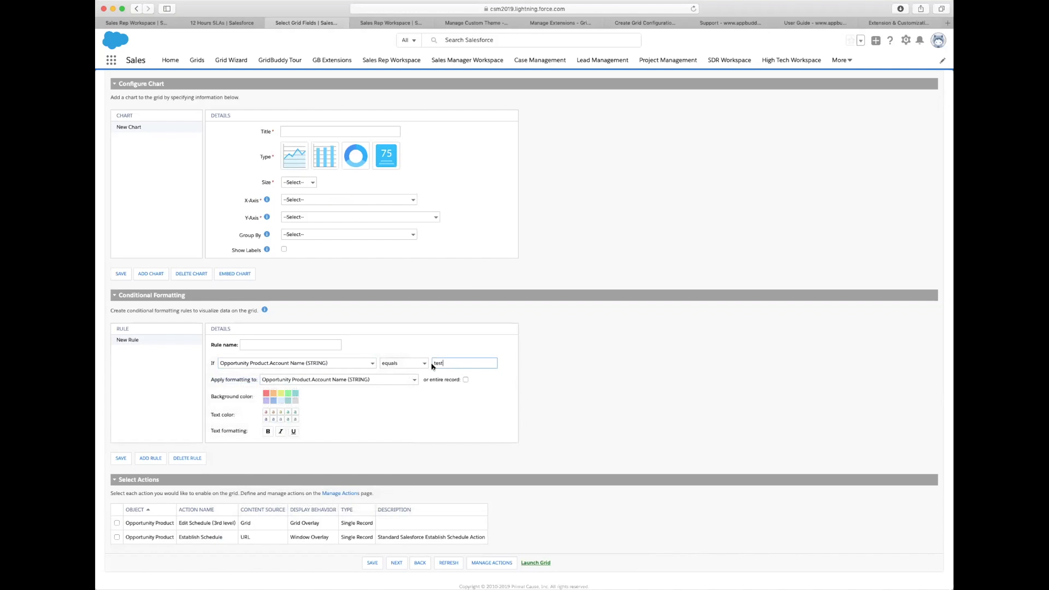
pyautogui.click(343, 383)
pyautogui.click(343, 383)
pyautogui.click(147, 461)
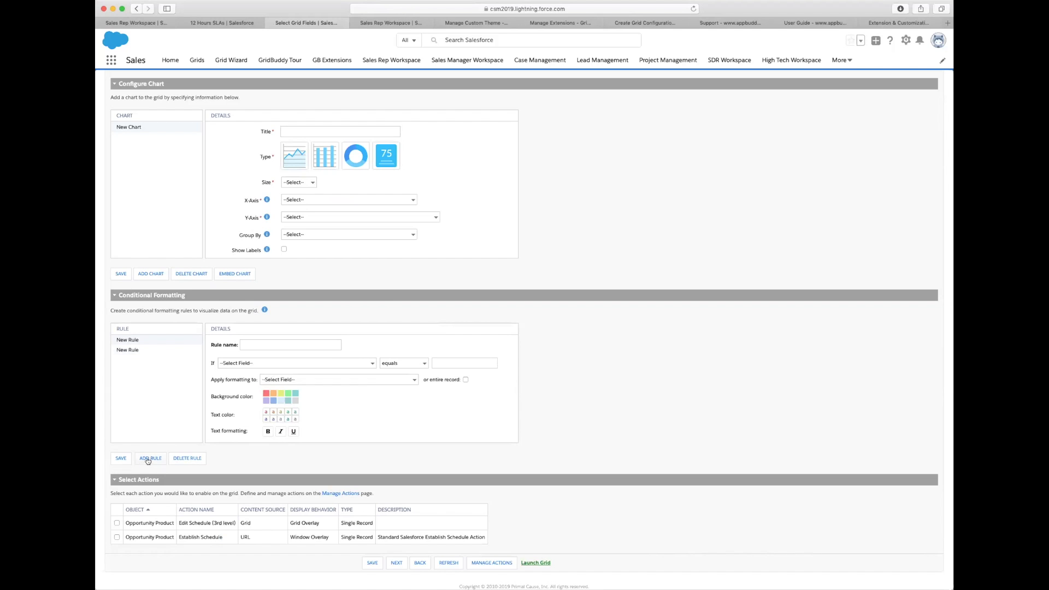
pyautogui.click(134, 351)
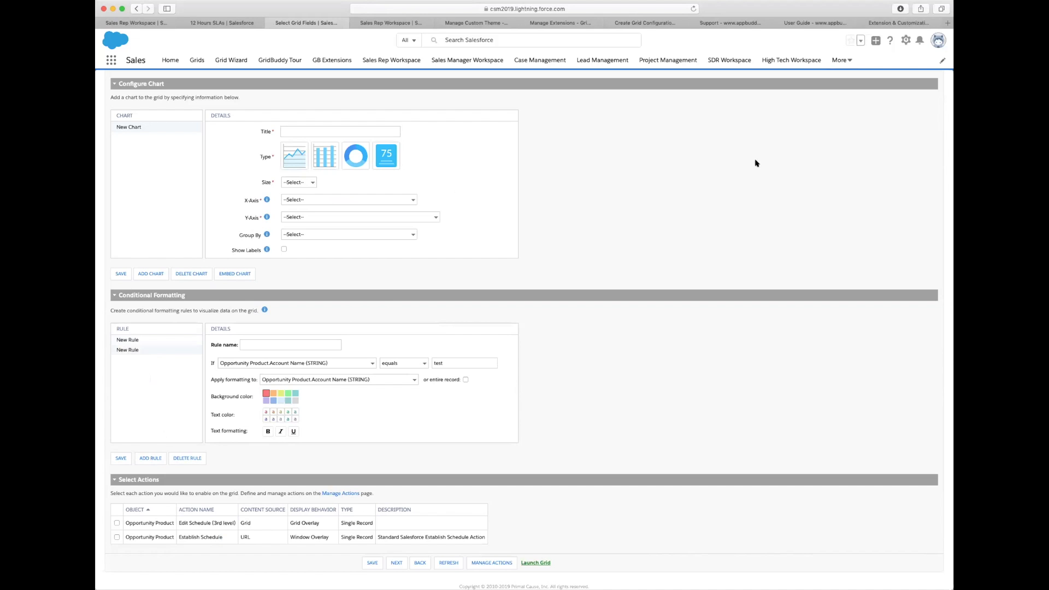
# Step: Open the GridBuddy Release Notes page in a new browser tab and highlight the Version 7.2 – March 2019 heading
pyautogui.click(949, 23)
pyautogui.write('release')
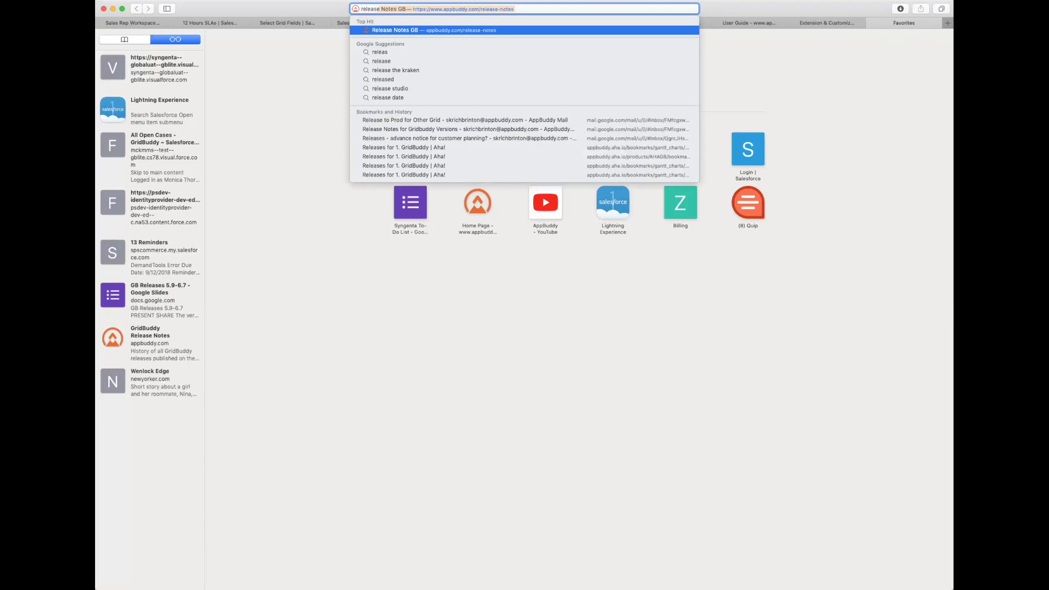
pyautogui.press('Return')
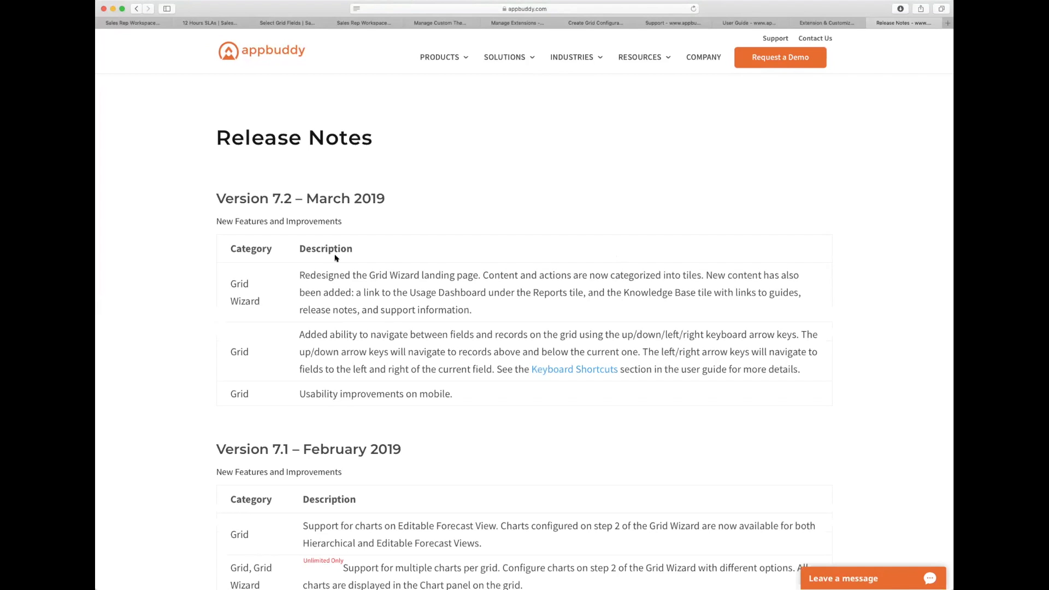
pyautogui.moveTo(217, 198); pyautogui.dragTo(421, 189)
pyautogui.click(421, 188)
pyautogui.moveTo(368, 275); pyautogui.dragTo(438, 275)
# Step: Search the release notes for "custom themes" and highlight the Version 5.7 / 5.8 / 5.9 heading and the Custom Themes description
pyautogui.press('super+f')
pyautogui.write('cu')
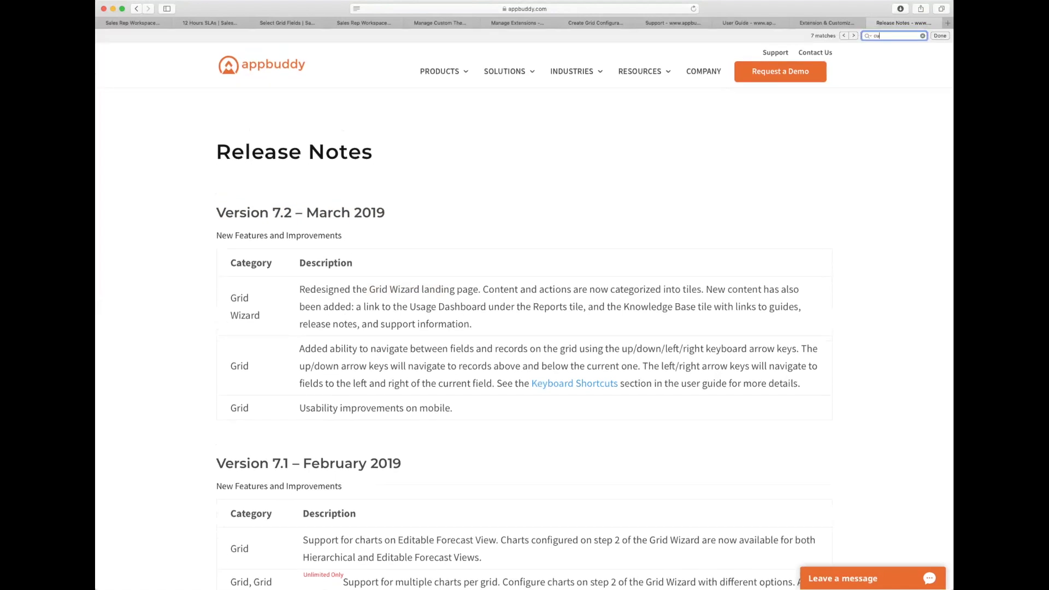
pyautogui.write('stom themes')
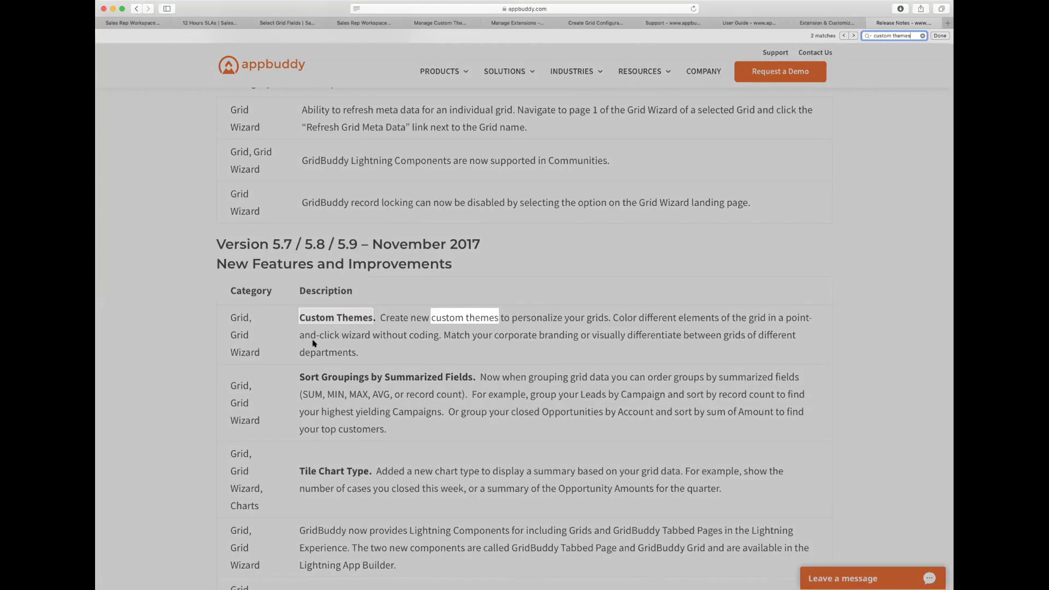
pyautogui.click(218, 244)
pyautogui.moveTo(218, 243); pyautogui.dragTo(451, 260)
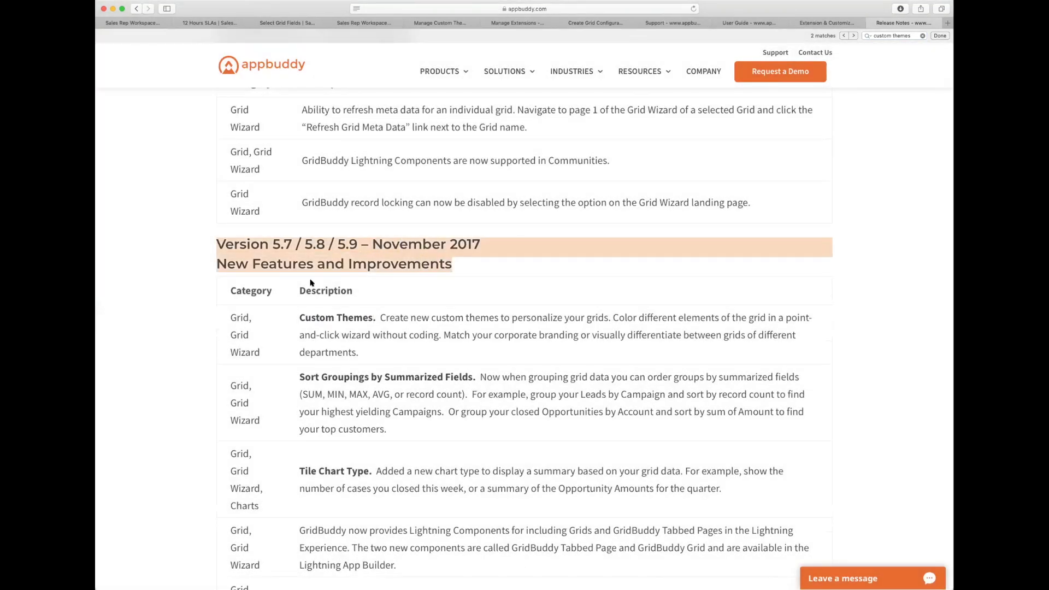
pyautogui.click(361, 270)
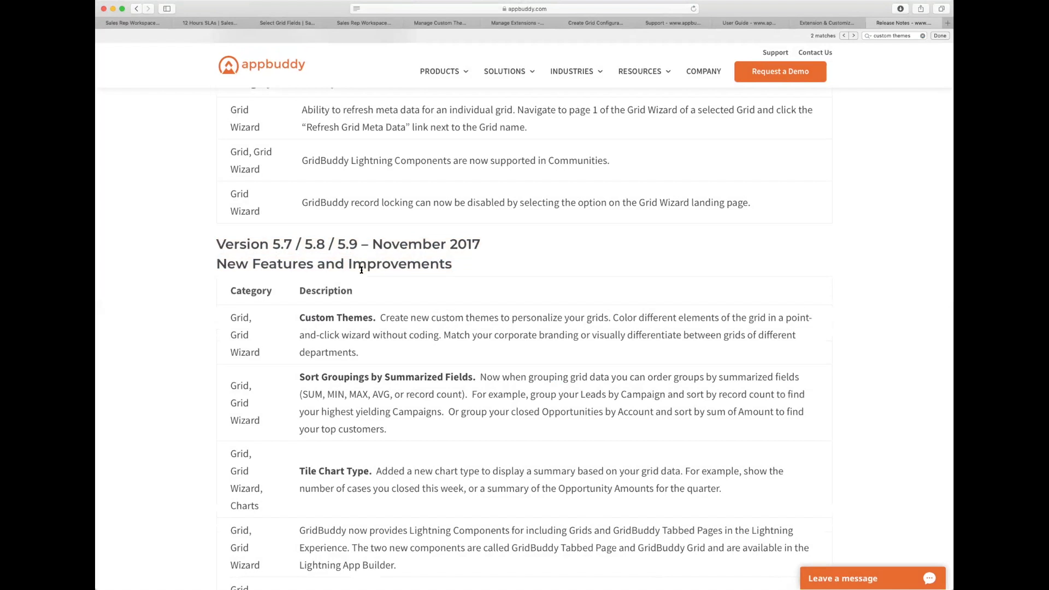
pyautogui.moveTo(302, 318); pyautogui.dragTo(408, 343)
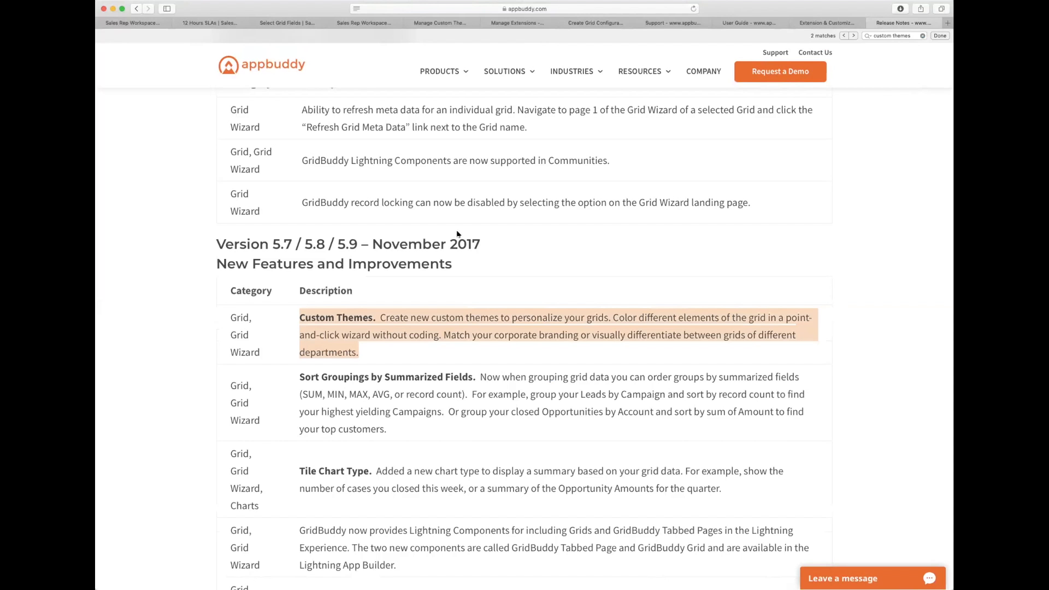
pyautogui.click(633, 389)
# Step: Switch to the GridBuddy Extension & Customization Guide document and look over its table of contents
pyautogui.click(820, 23)
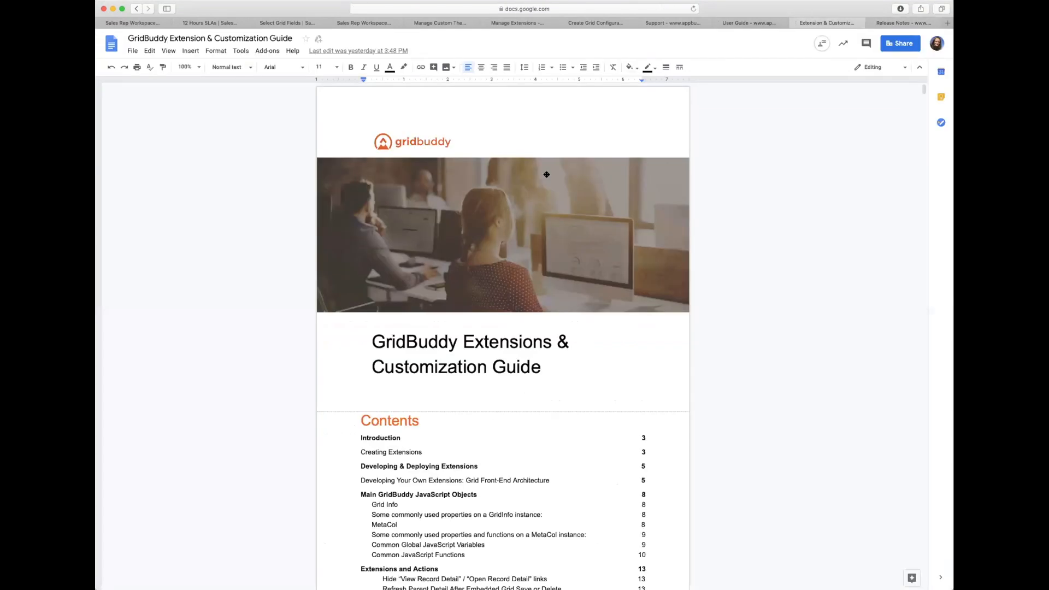
pyautogui.scroll(-3, 734, 297)
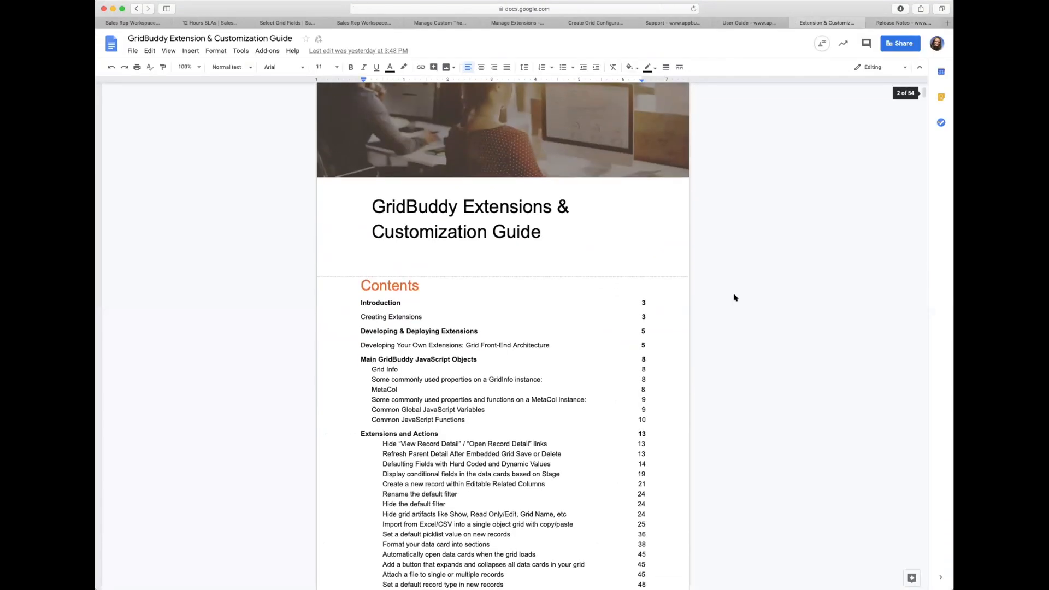
pyautogui.scroll(1, 734, 297)
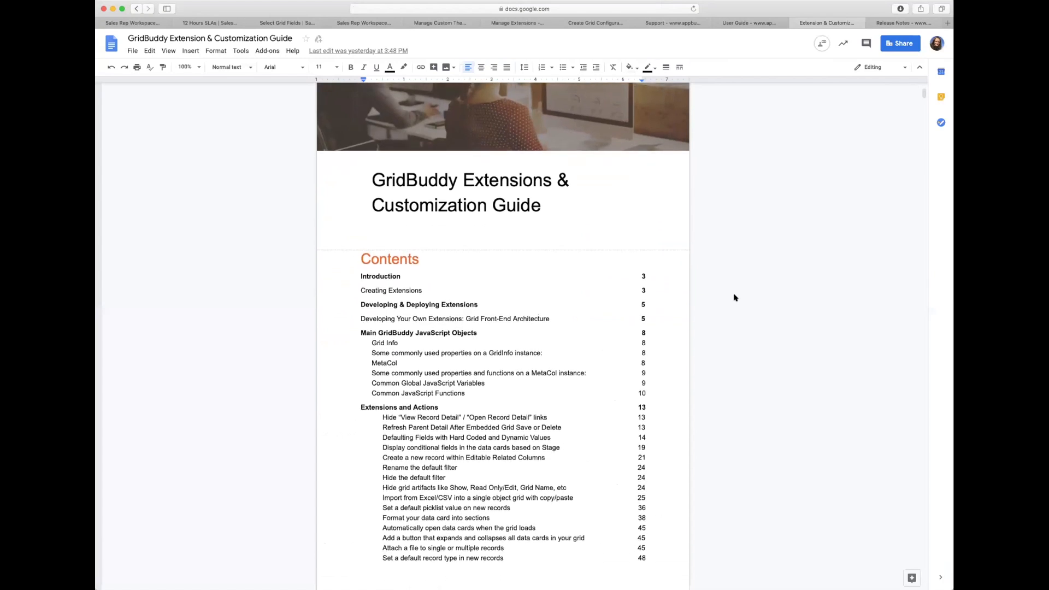